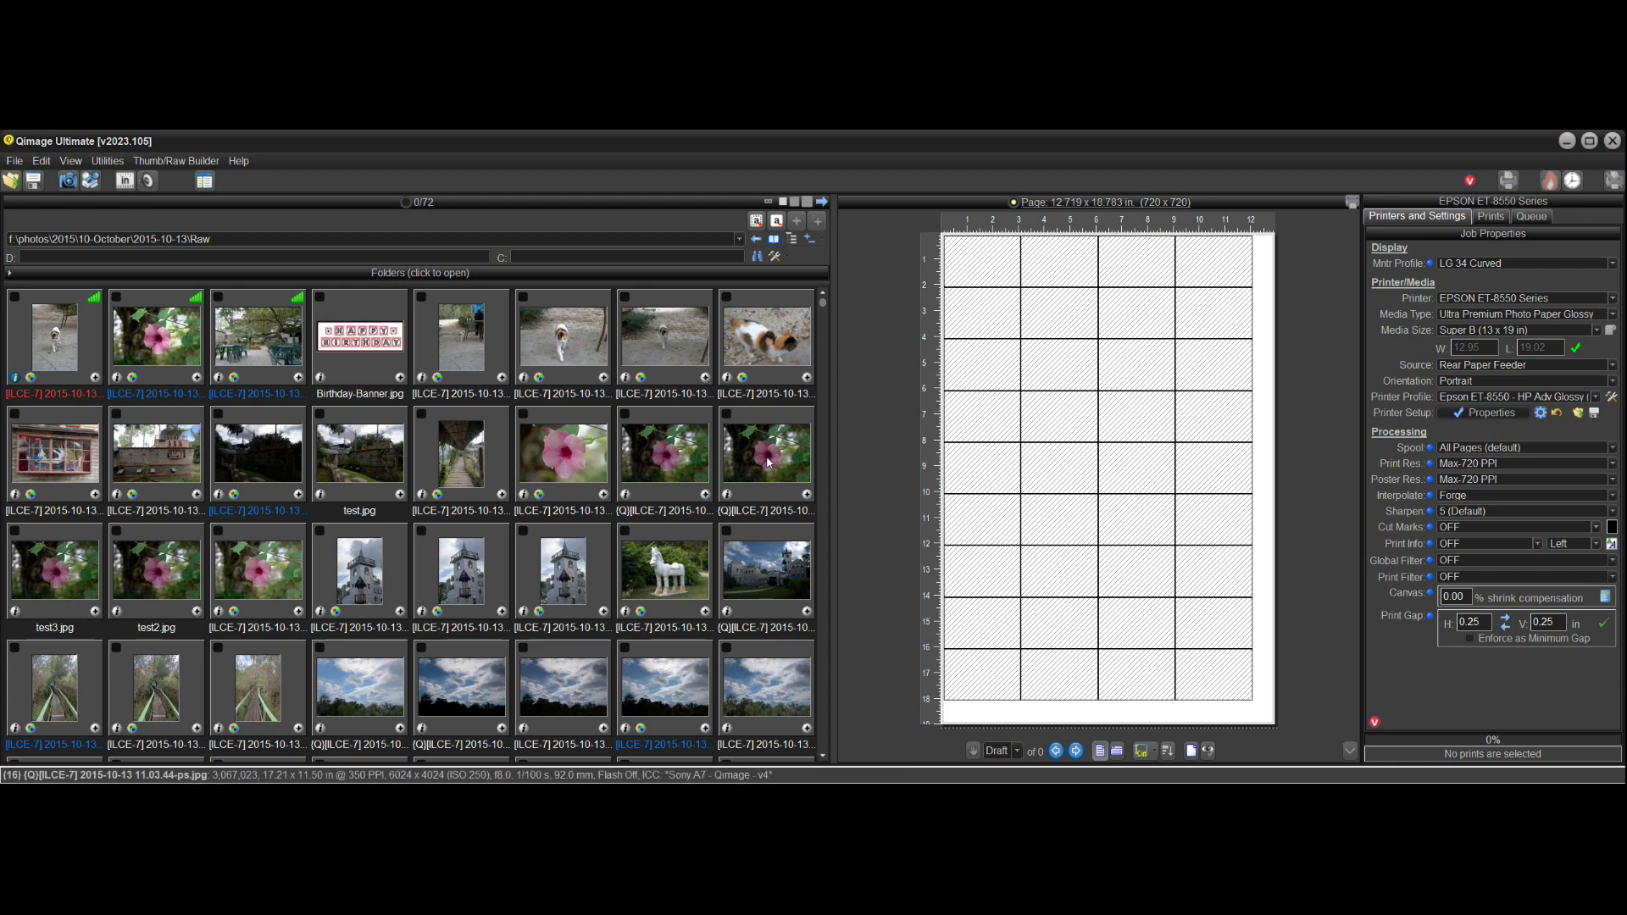
Select the edited pink flower photo, try it as a Fit to Page print, and remove that print from the page
click(769, 462)
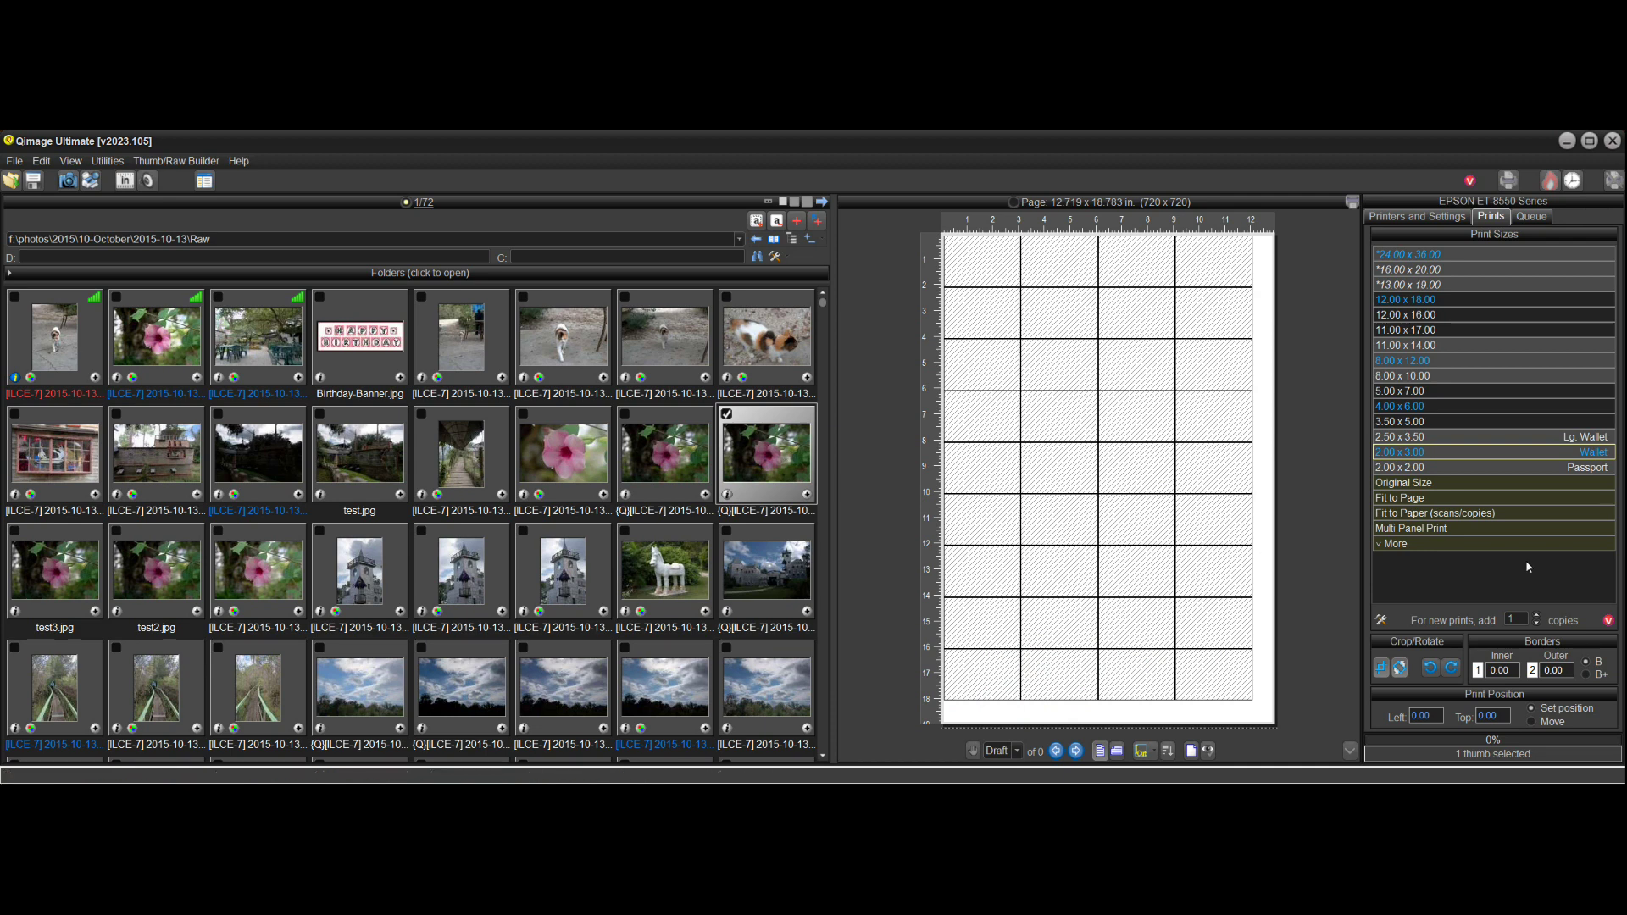
click(1424, 498)
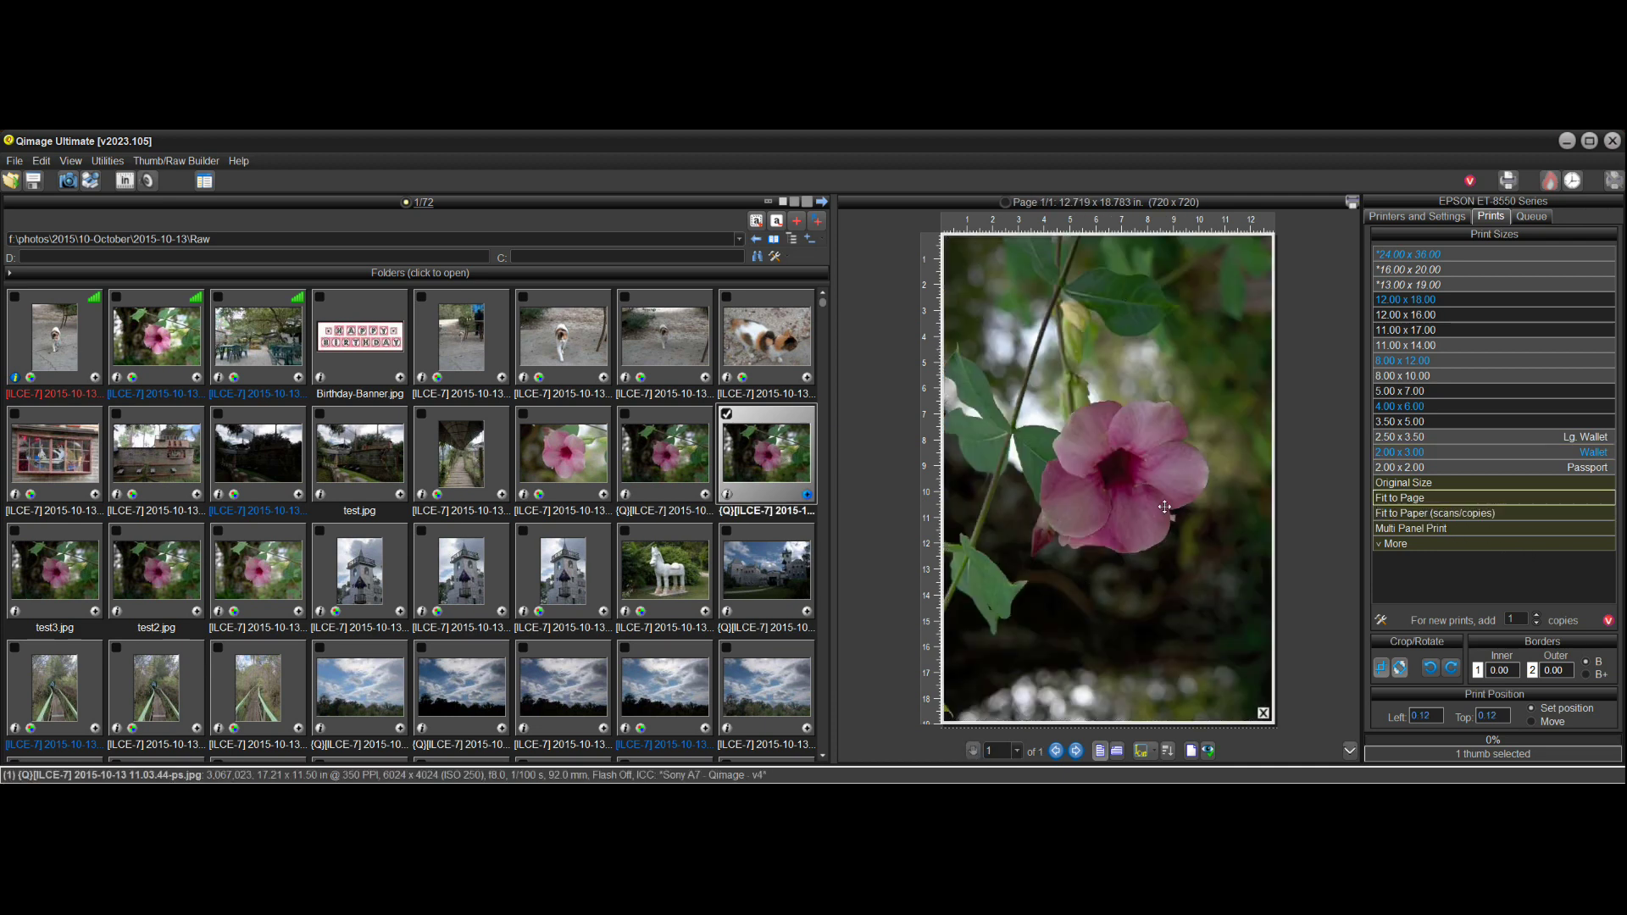
click(1261, 712)
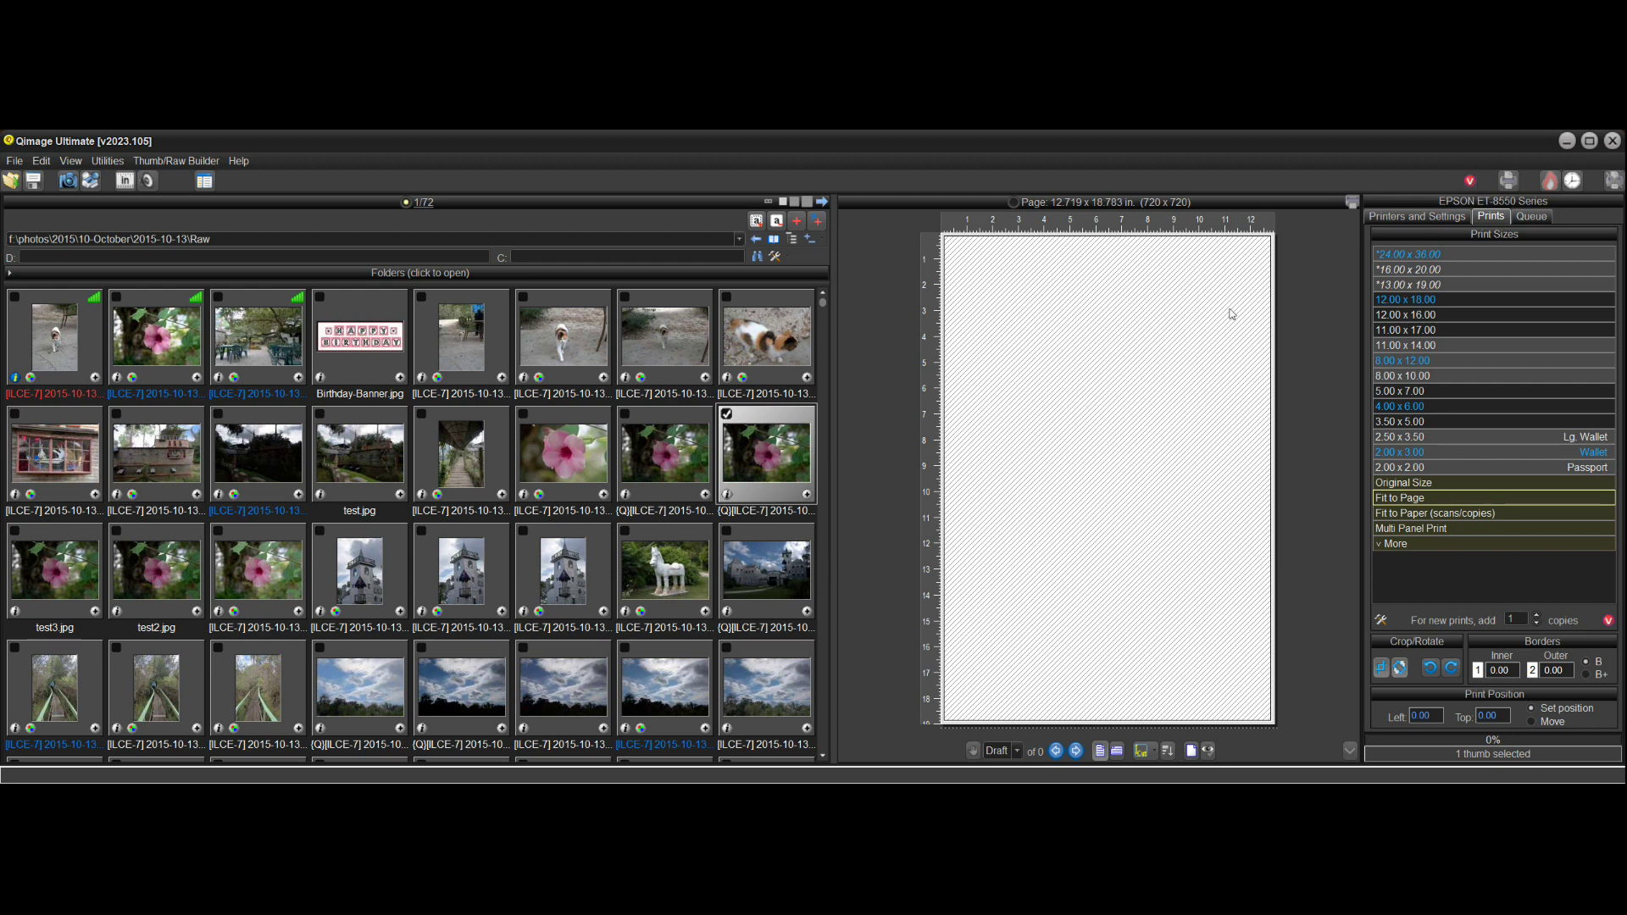
Start a Multi Panel Print of the flower photo with cropping enabled and a print size of 30 x 20 in
mouse_move(1141, 477)
click(1434, 530)
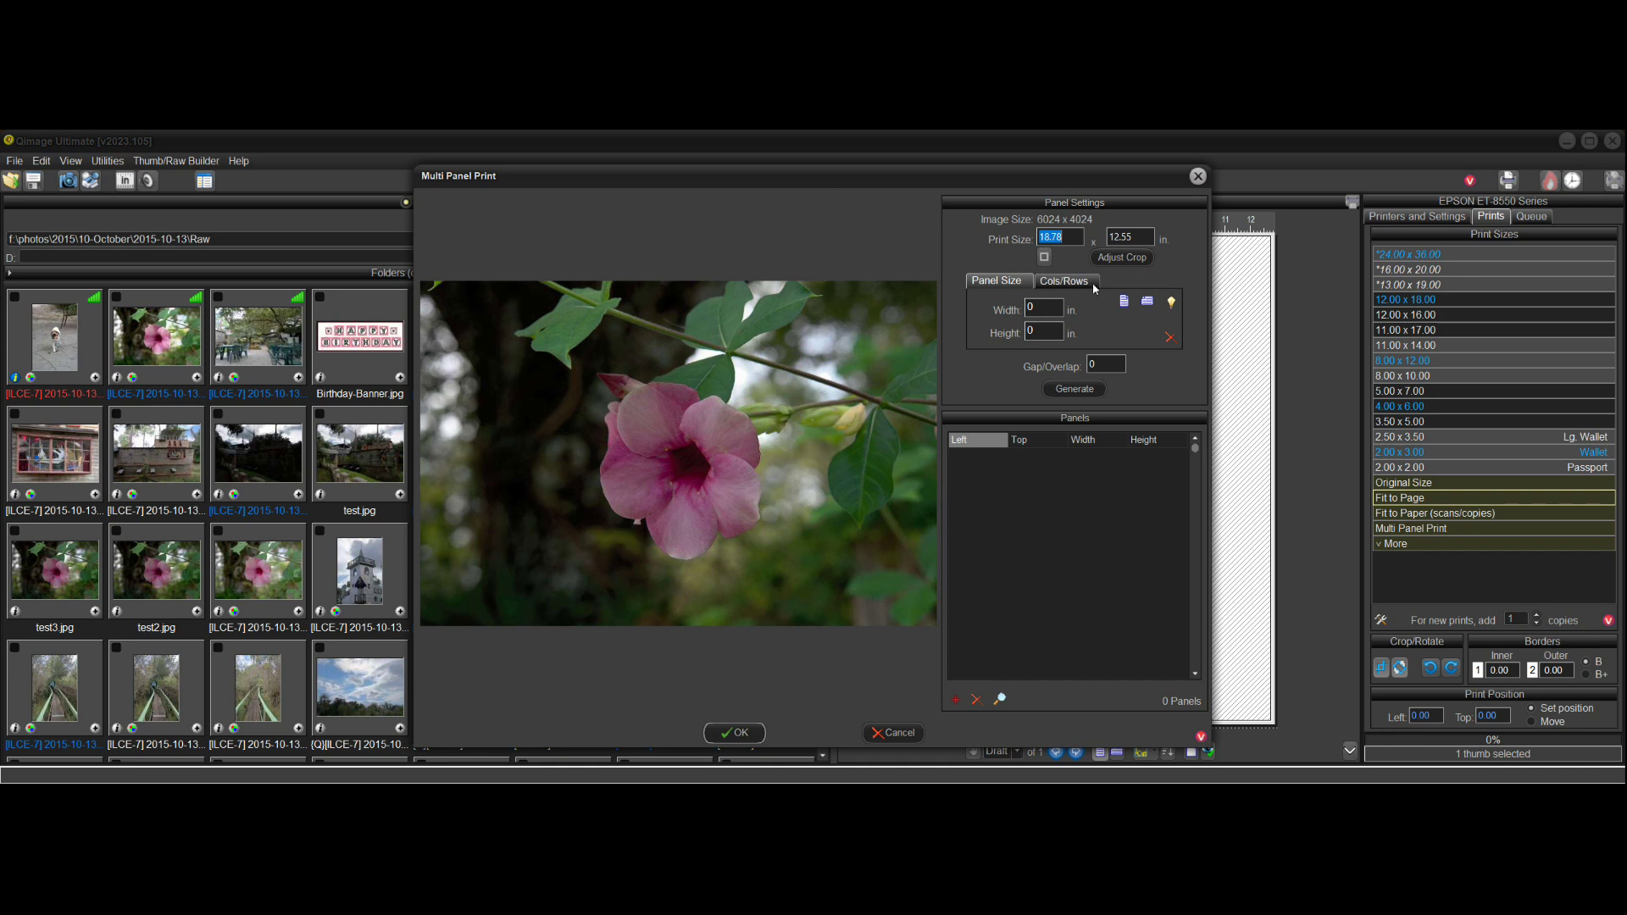
click(1044, 258)
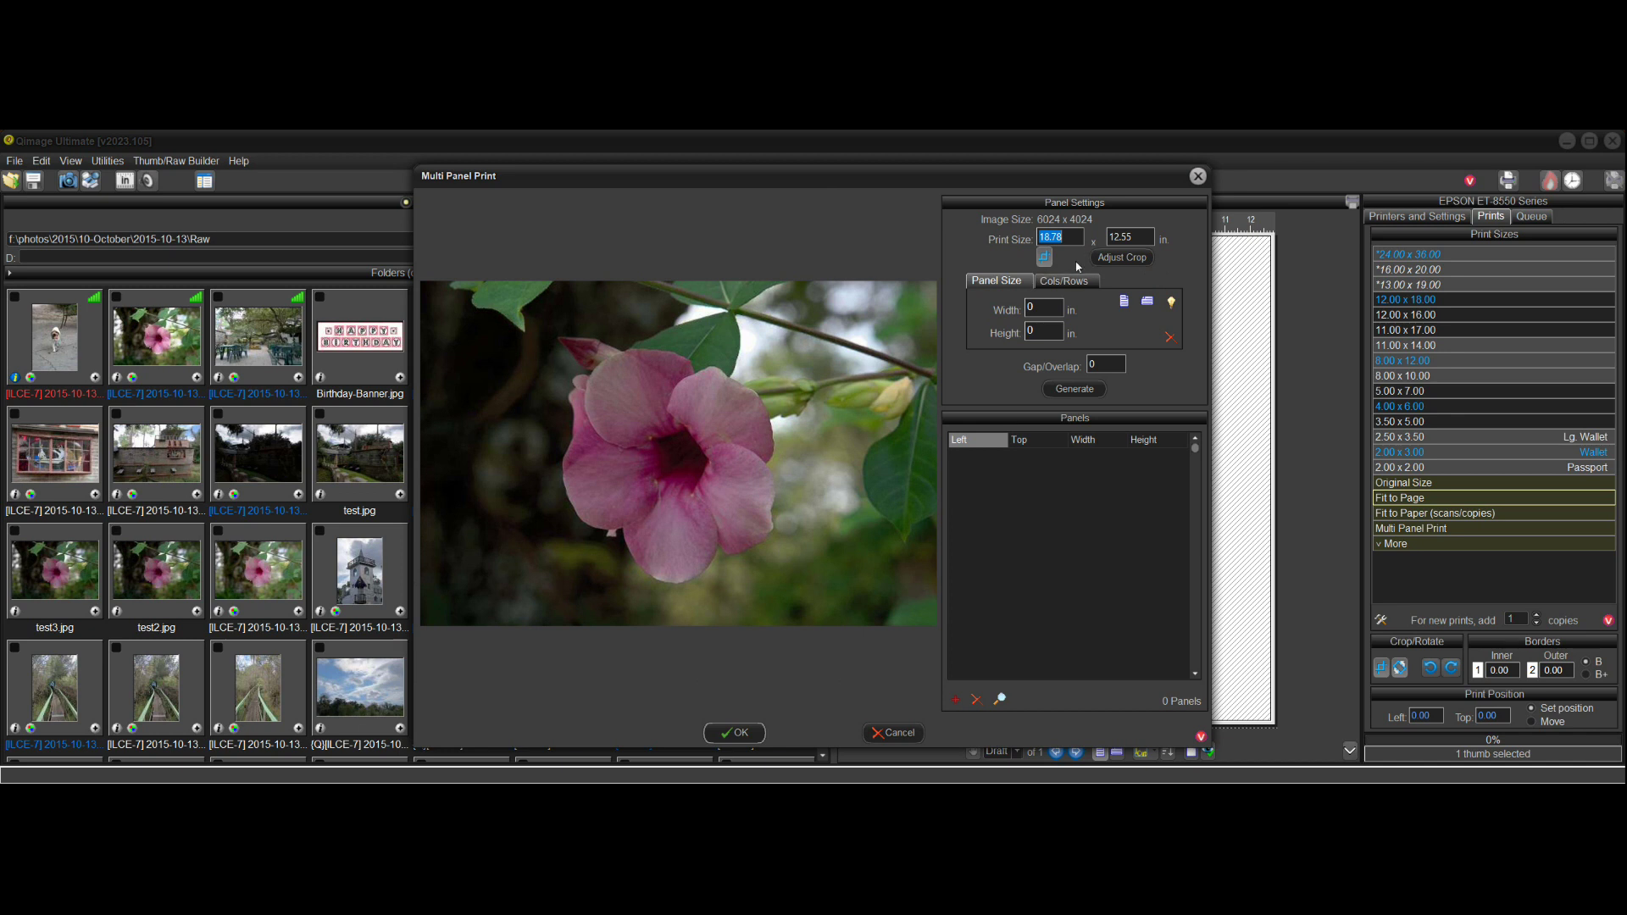
text(30)
click(1142, 238)
text(20)
Generate 15 x 10 in panels for the flower print and add them to the print pages
click(1093, 389)
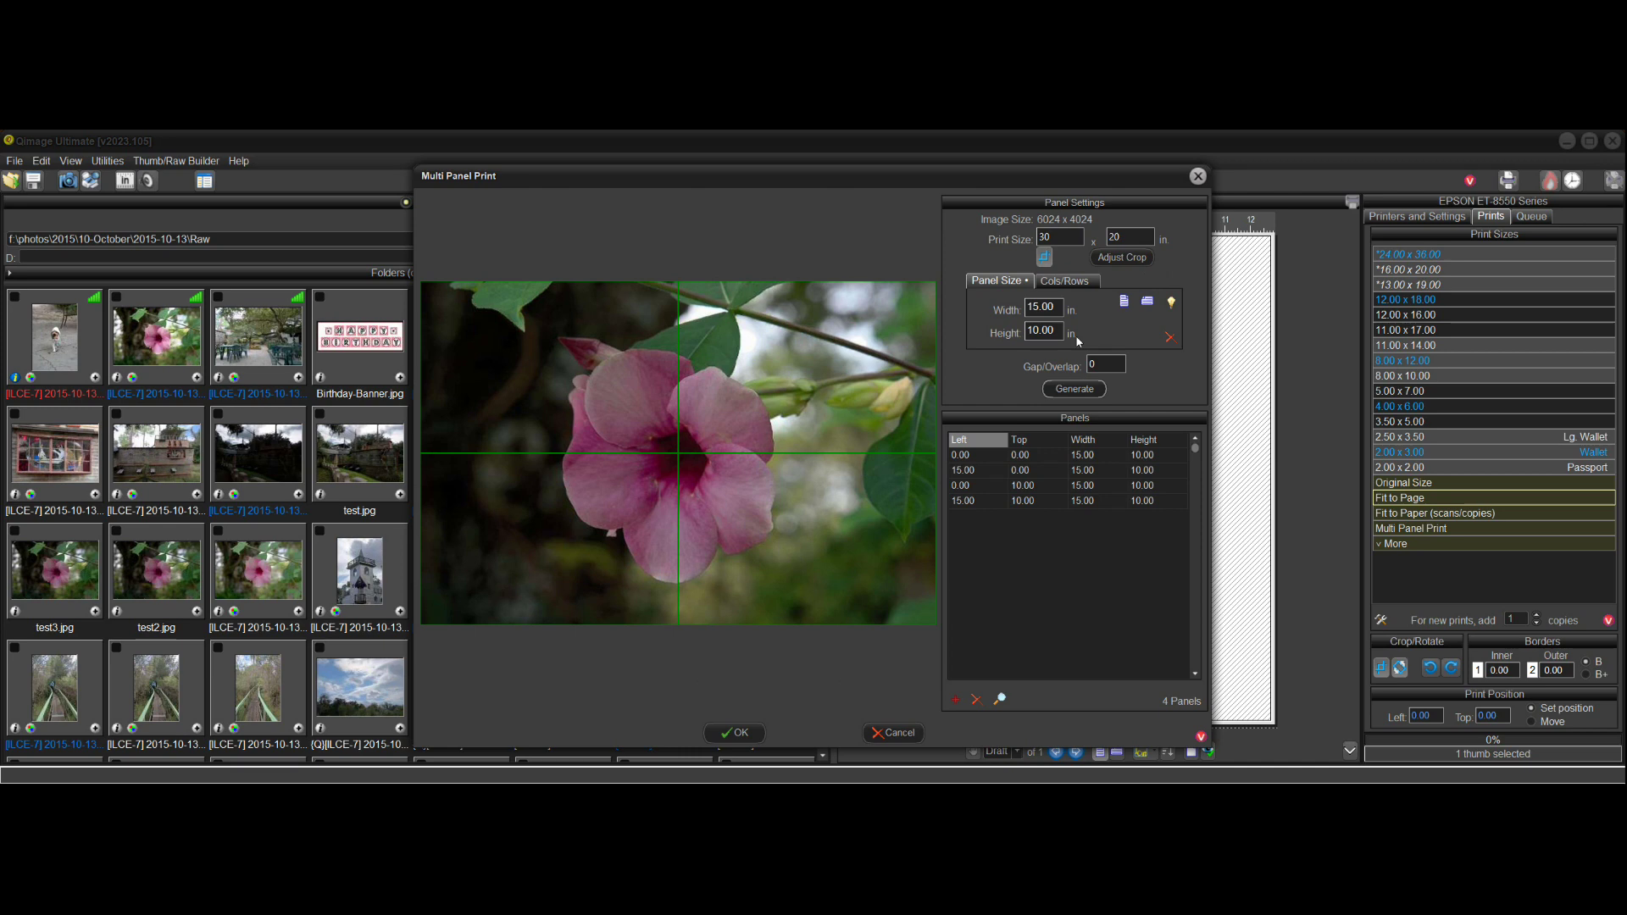
drag(1094, 188, 861, 178)
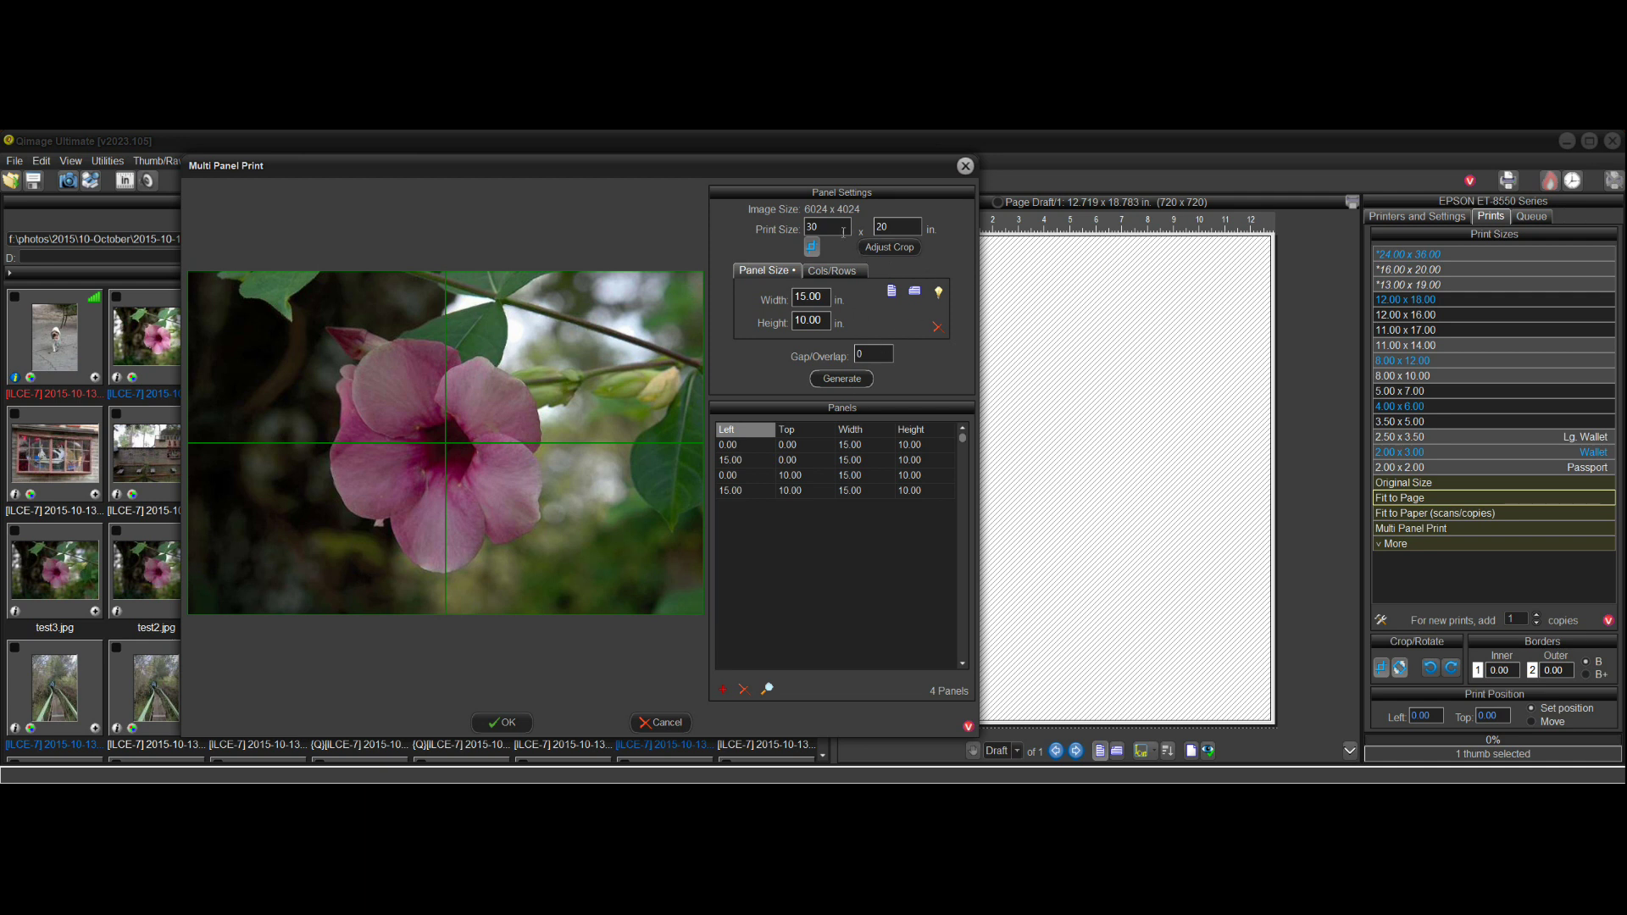
drag(683, 175, 918, 176)
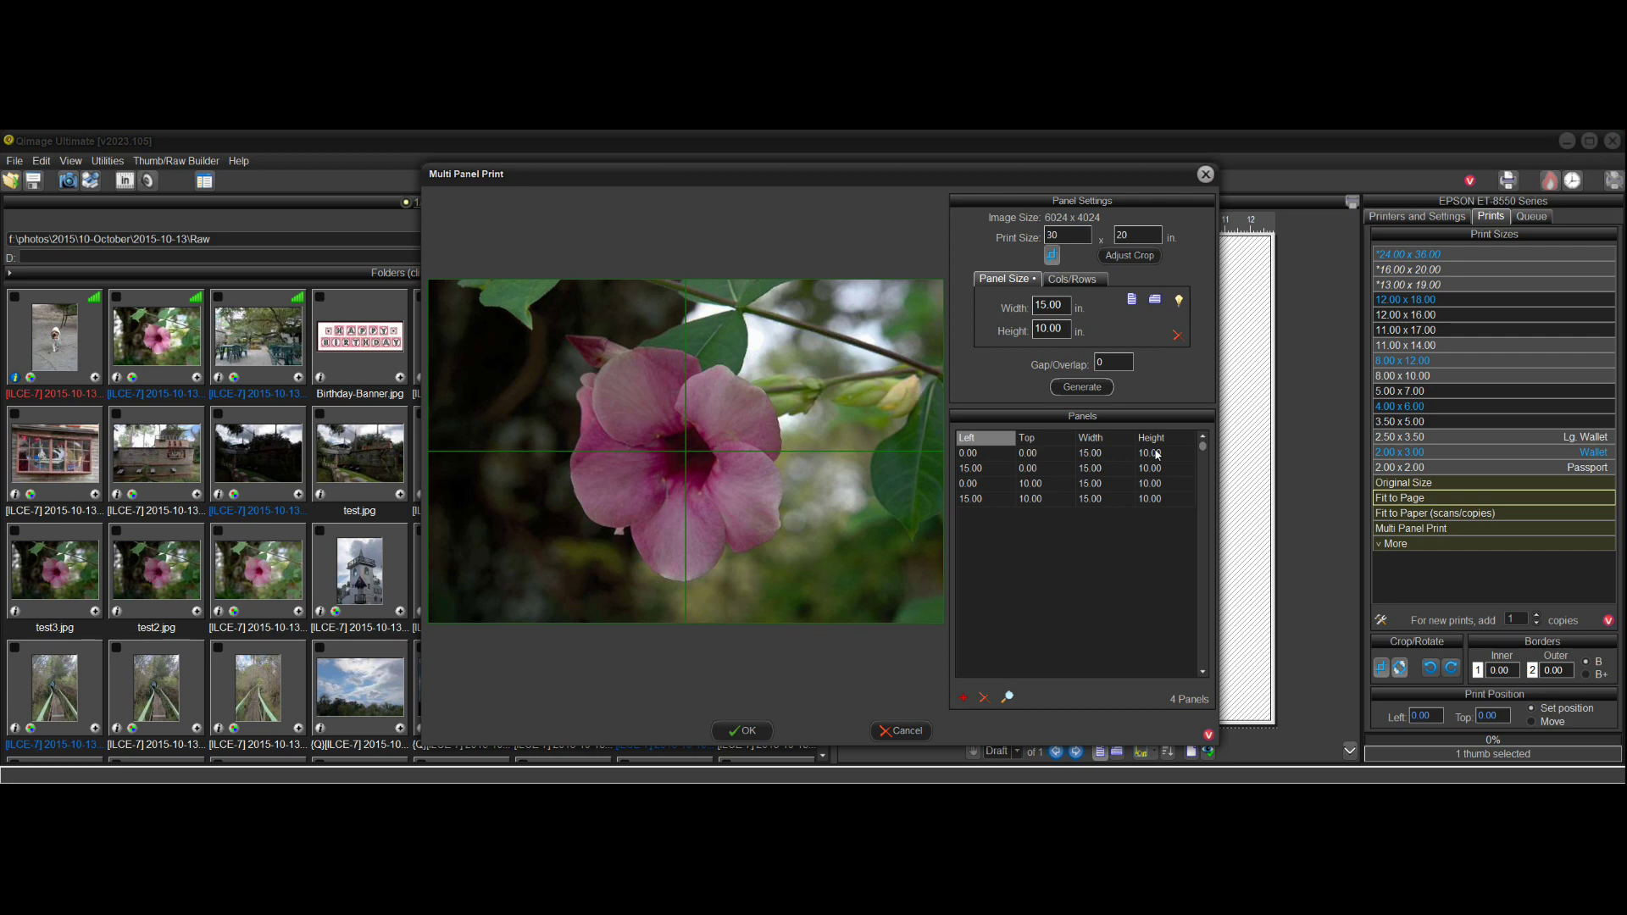
click(740, 729)
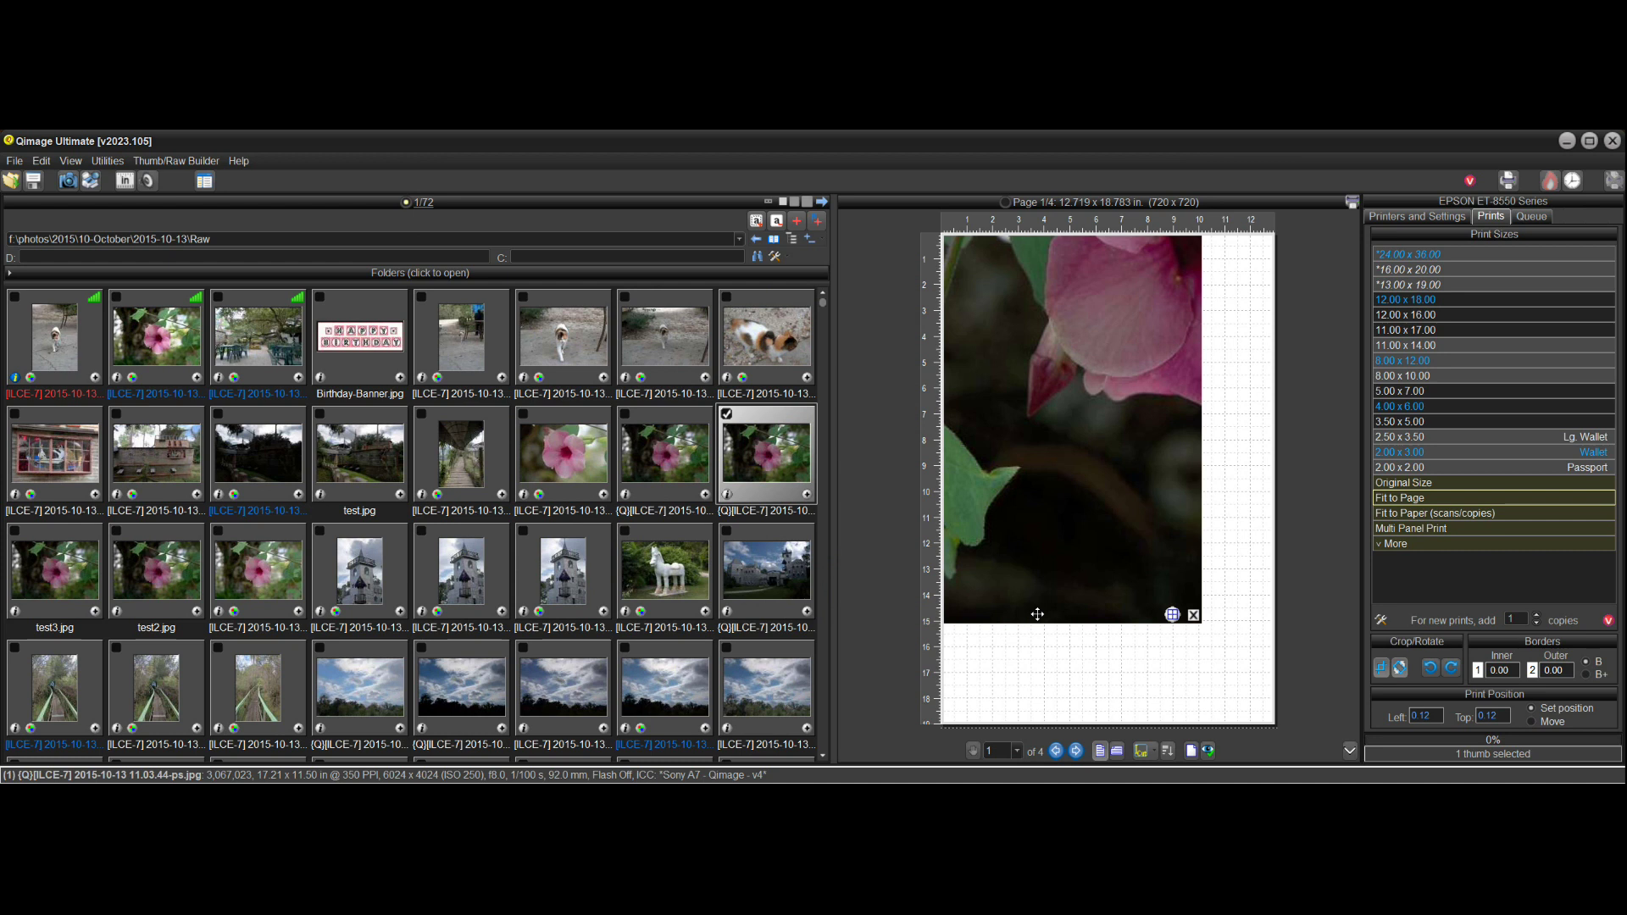
Switch the print pages to landscape orientation and page through the flower panels up to page 4
click(1117, 751)
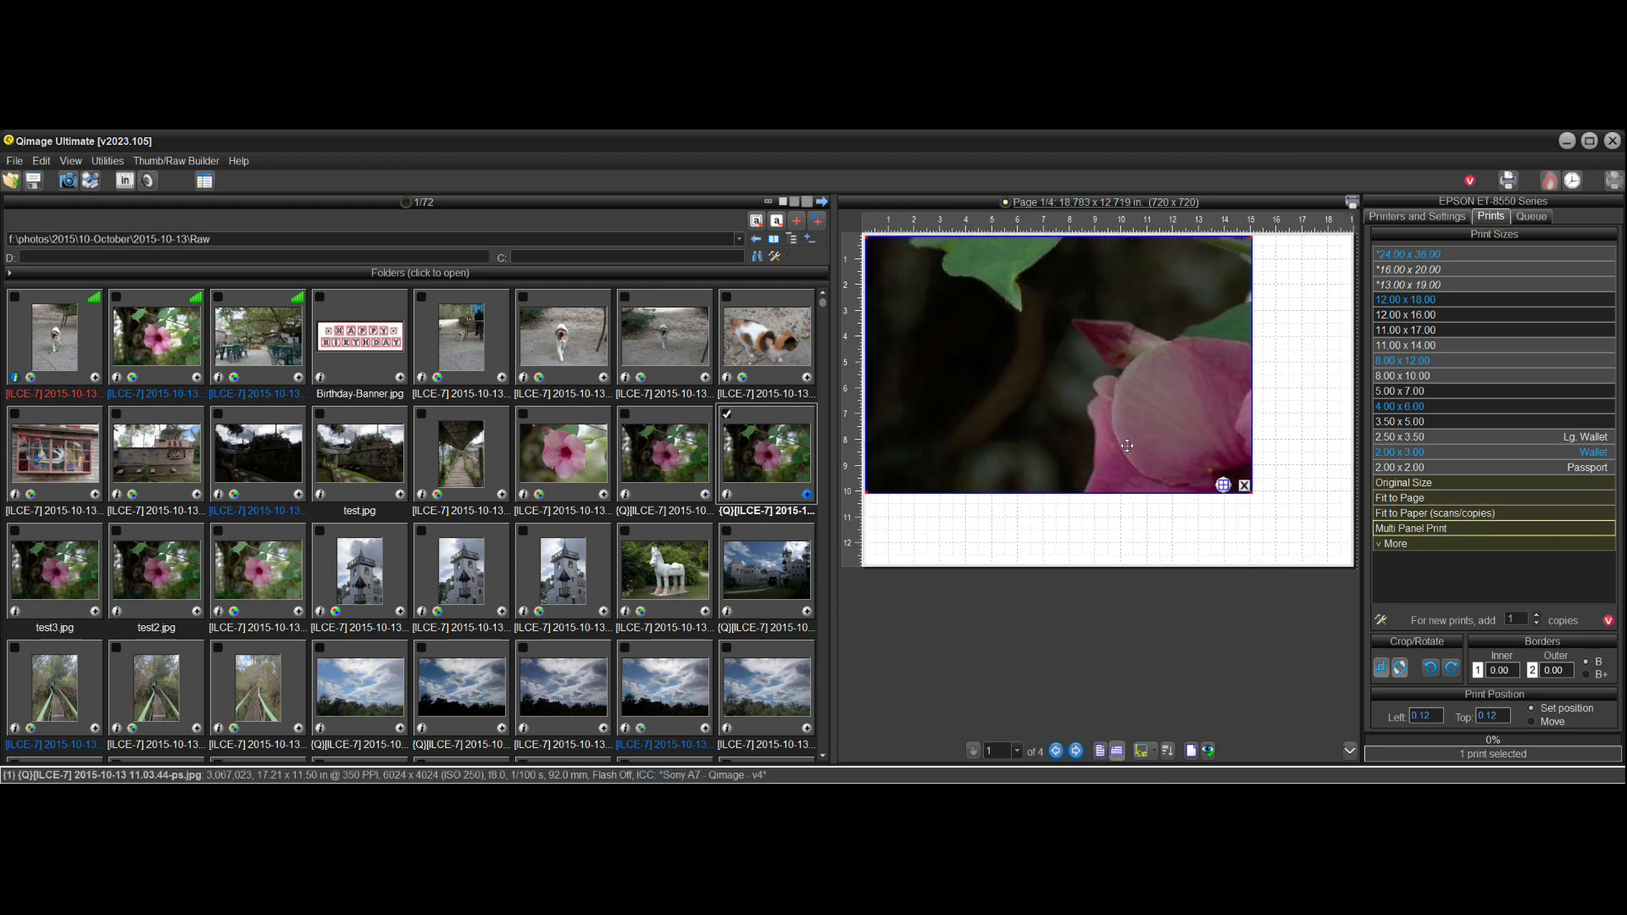
click(1075, 751)
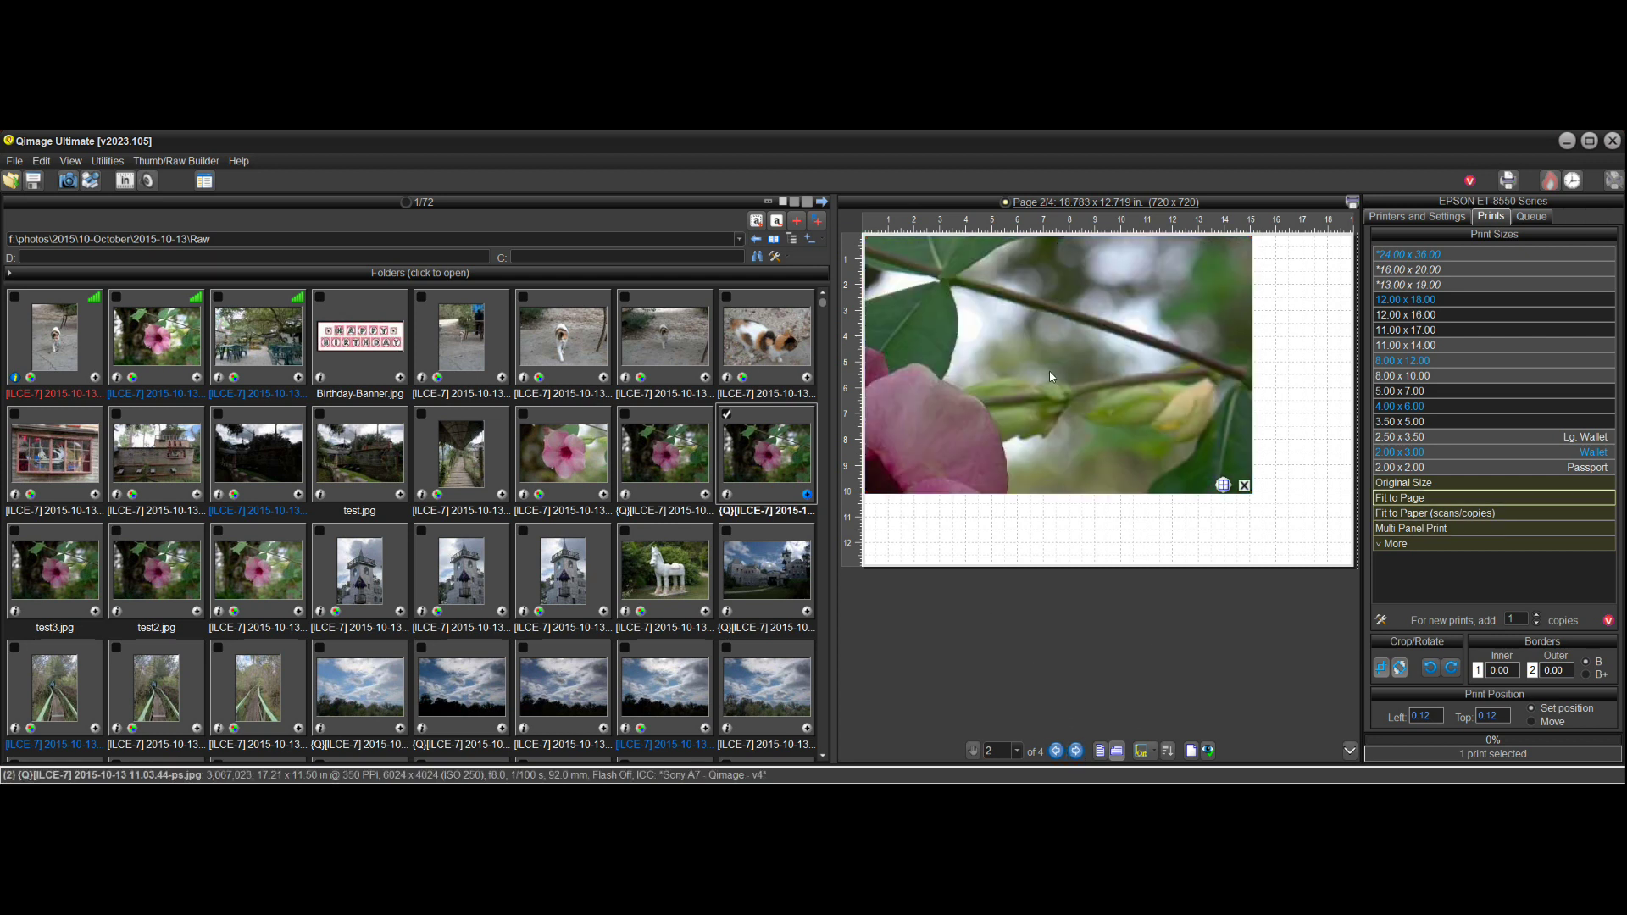
click(1076, 752)
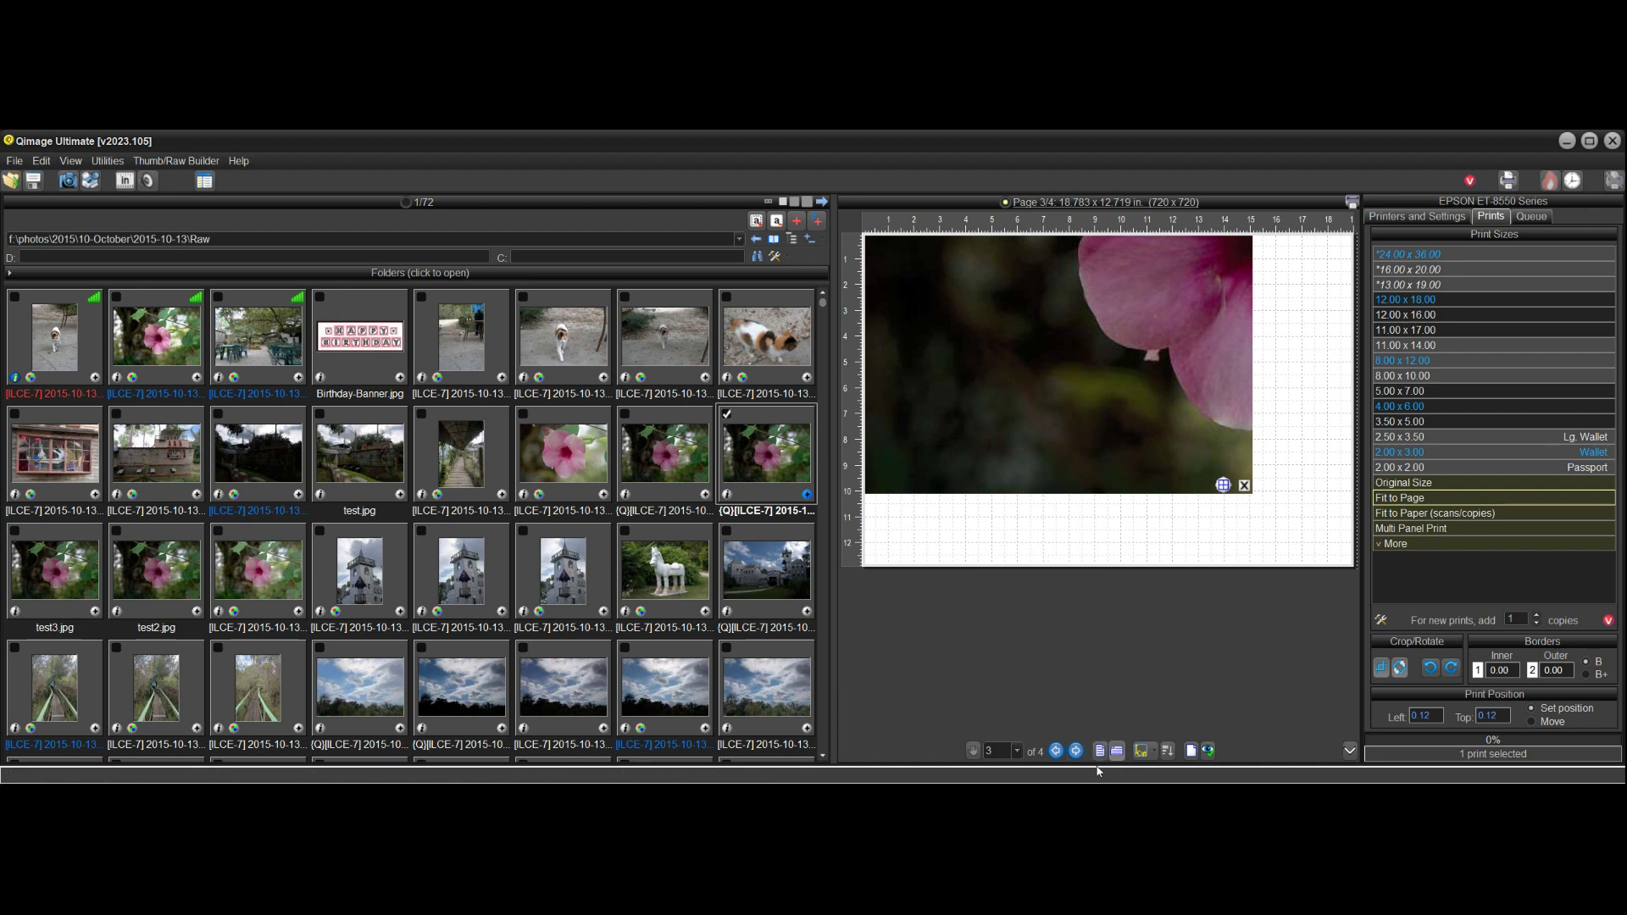
click(1075, 751)
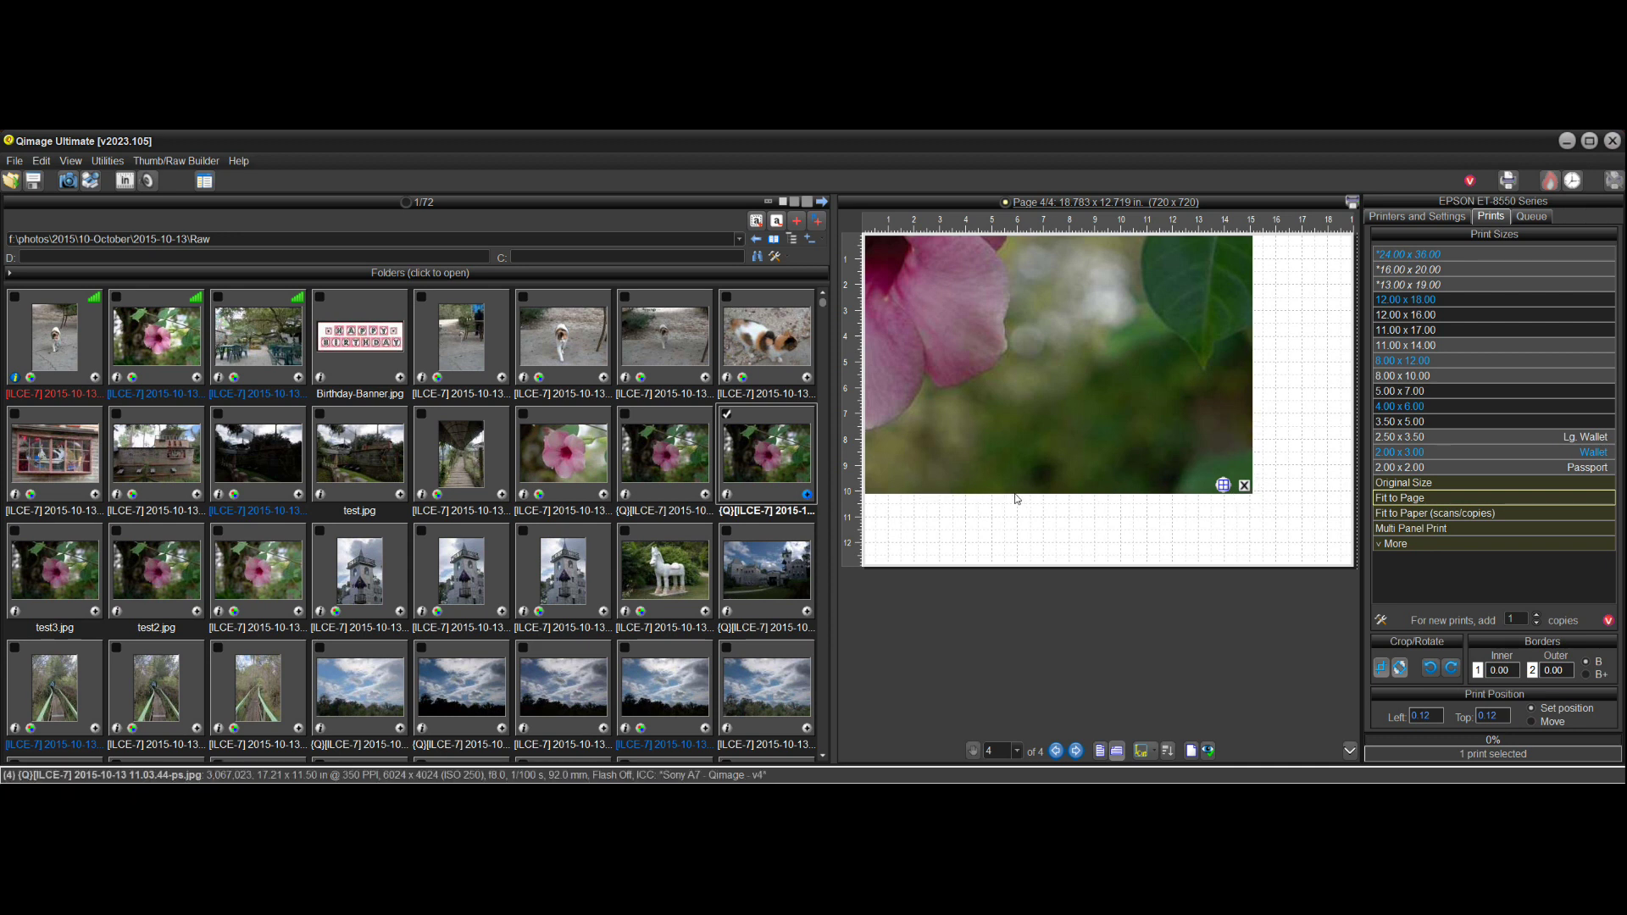
Check the multi panel layout from the page 4 panel, cancel without changes, and go back to page 2
mouse_move(1014, 498)
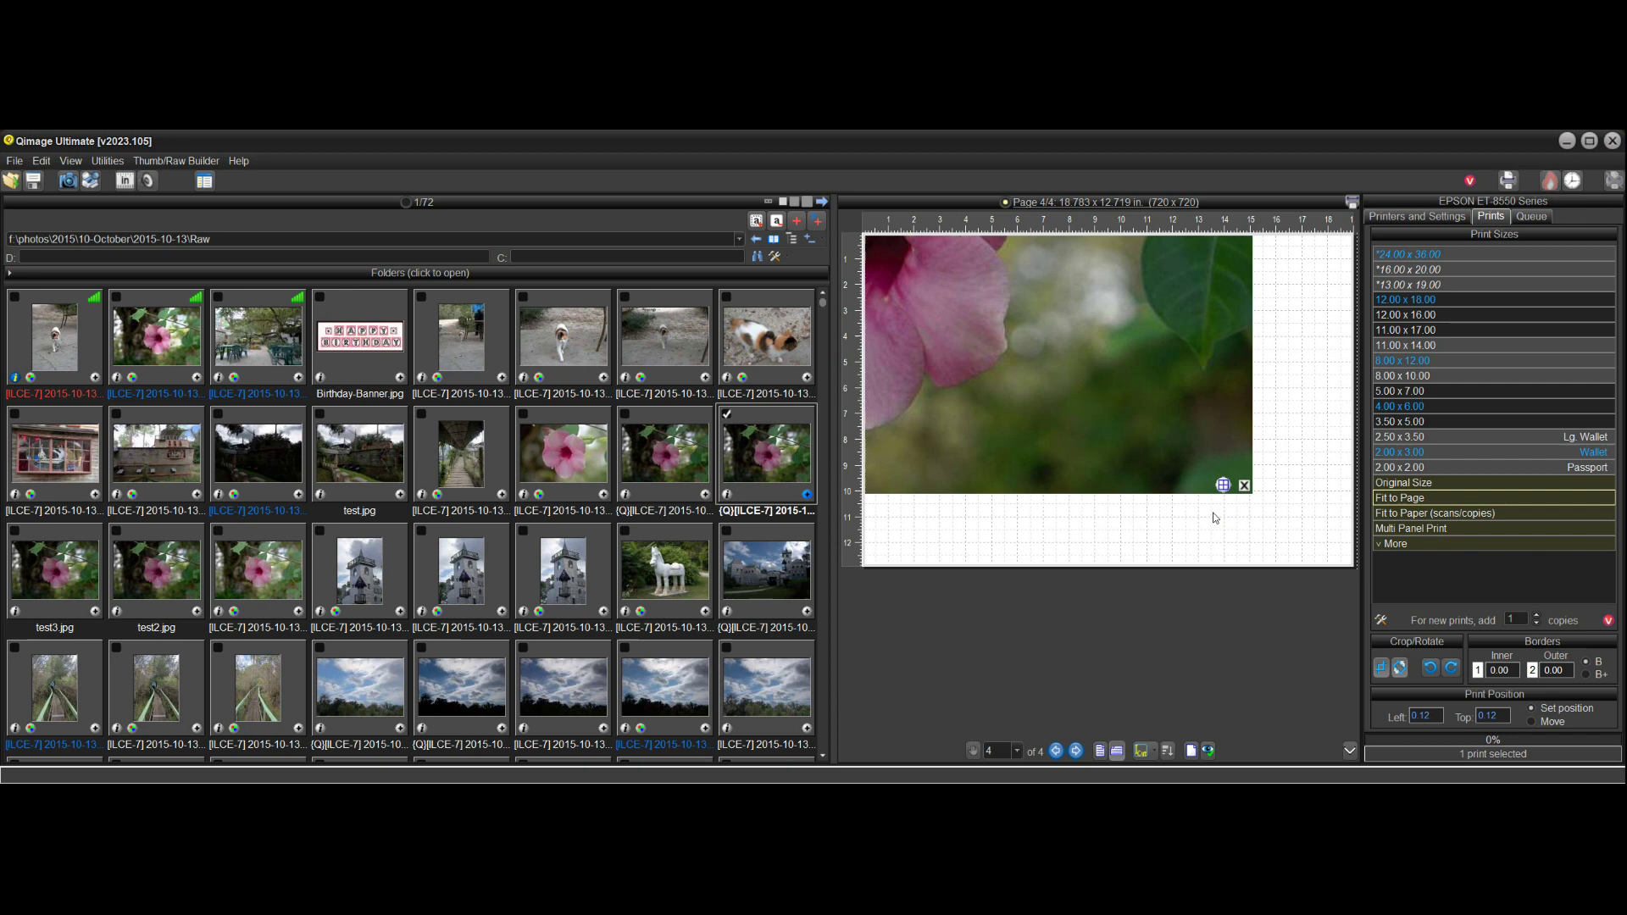
click(1222, 488)
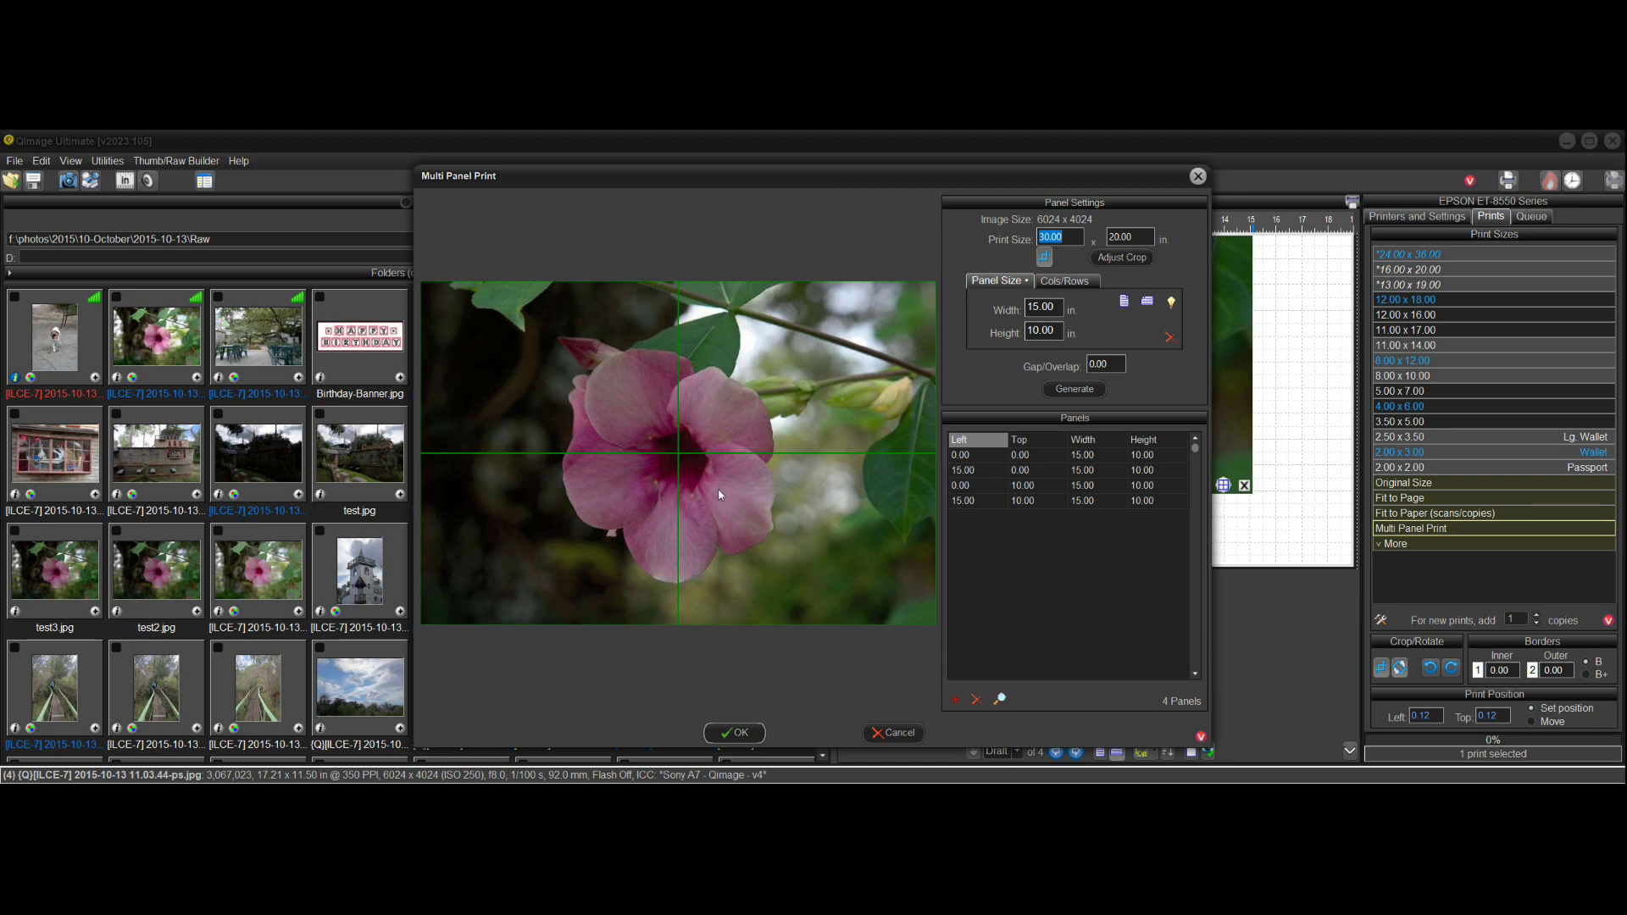
click(893, 732)
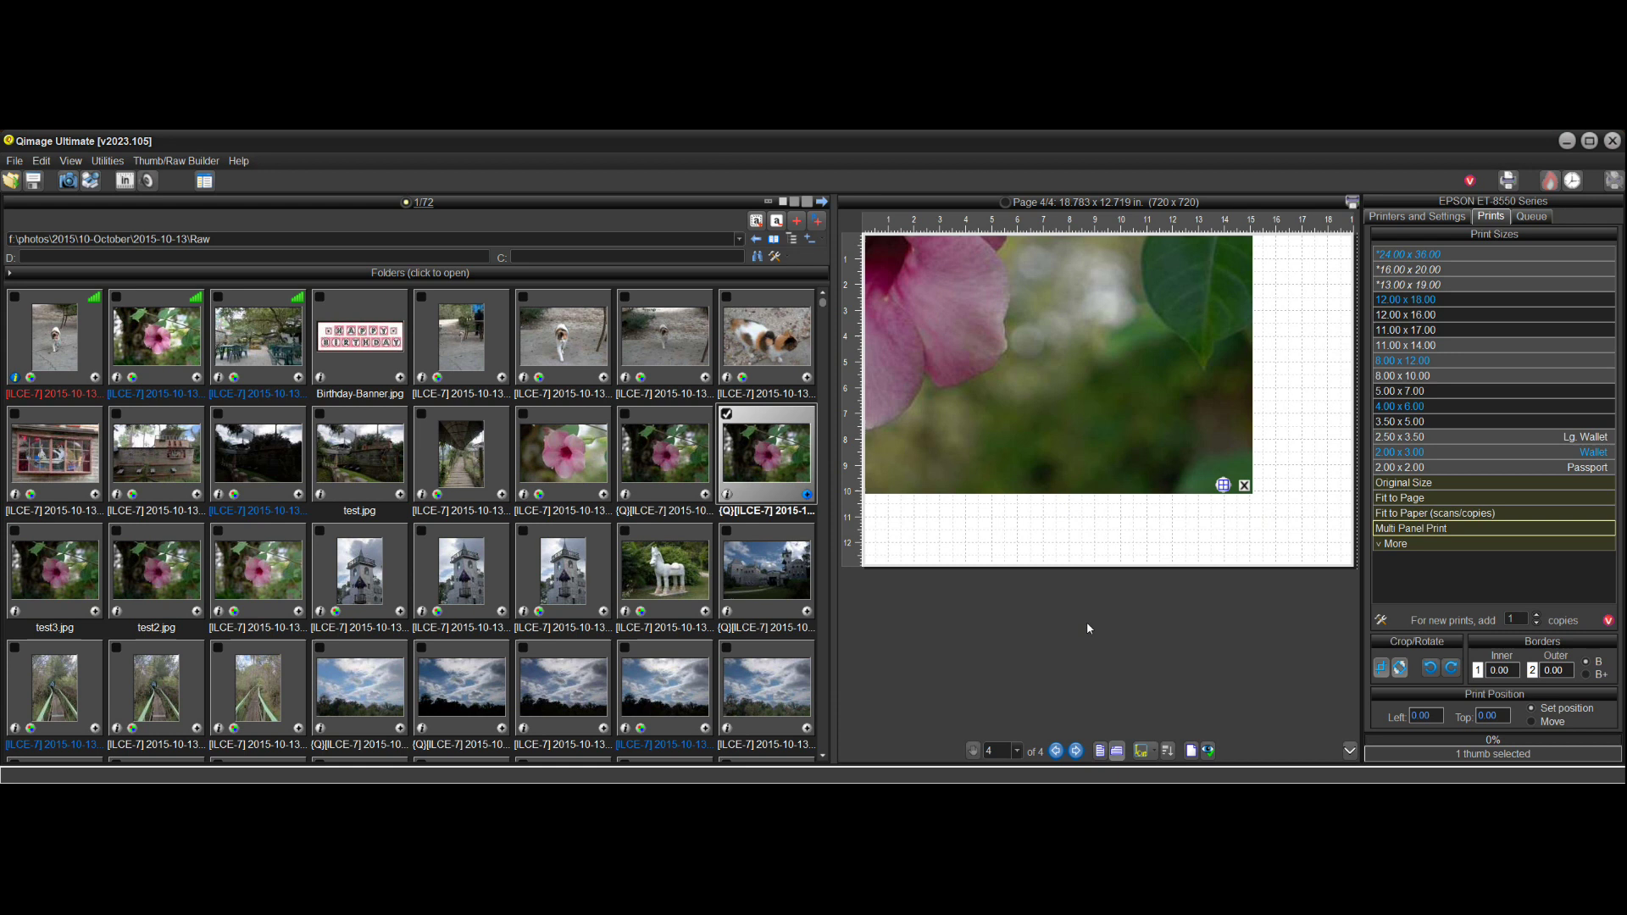
click(1056, 751)
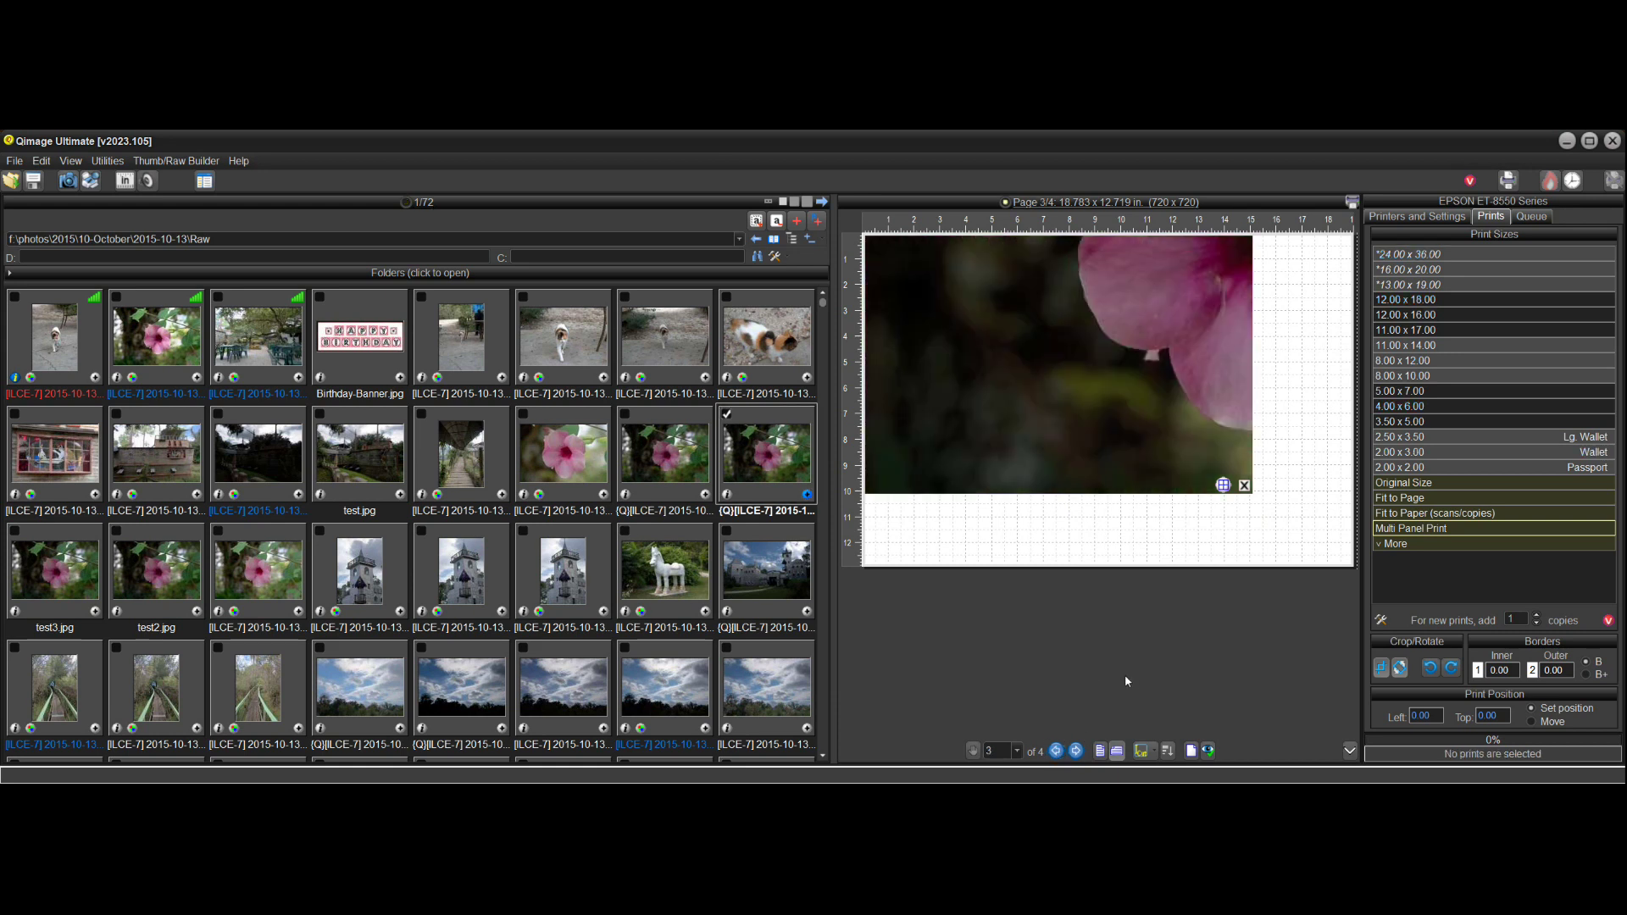
click(1056, 751)
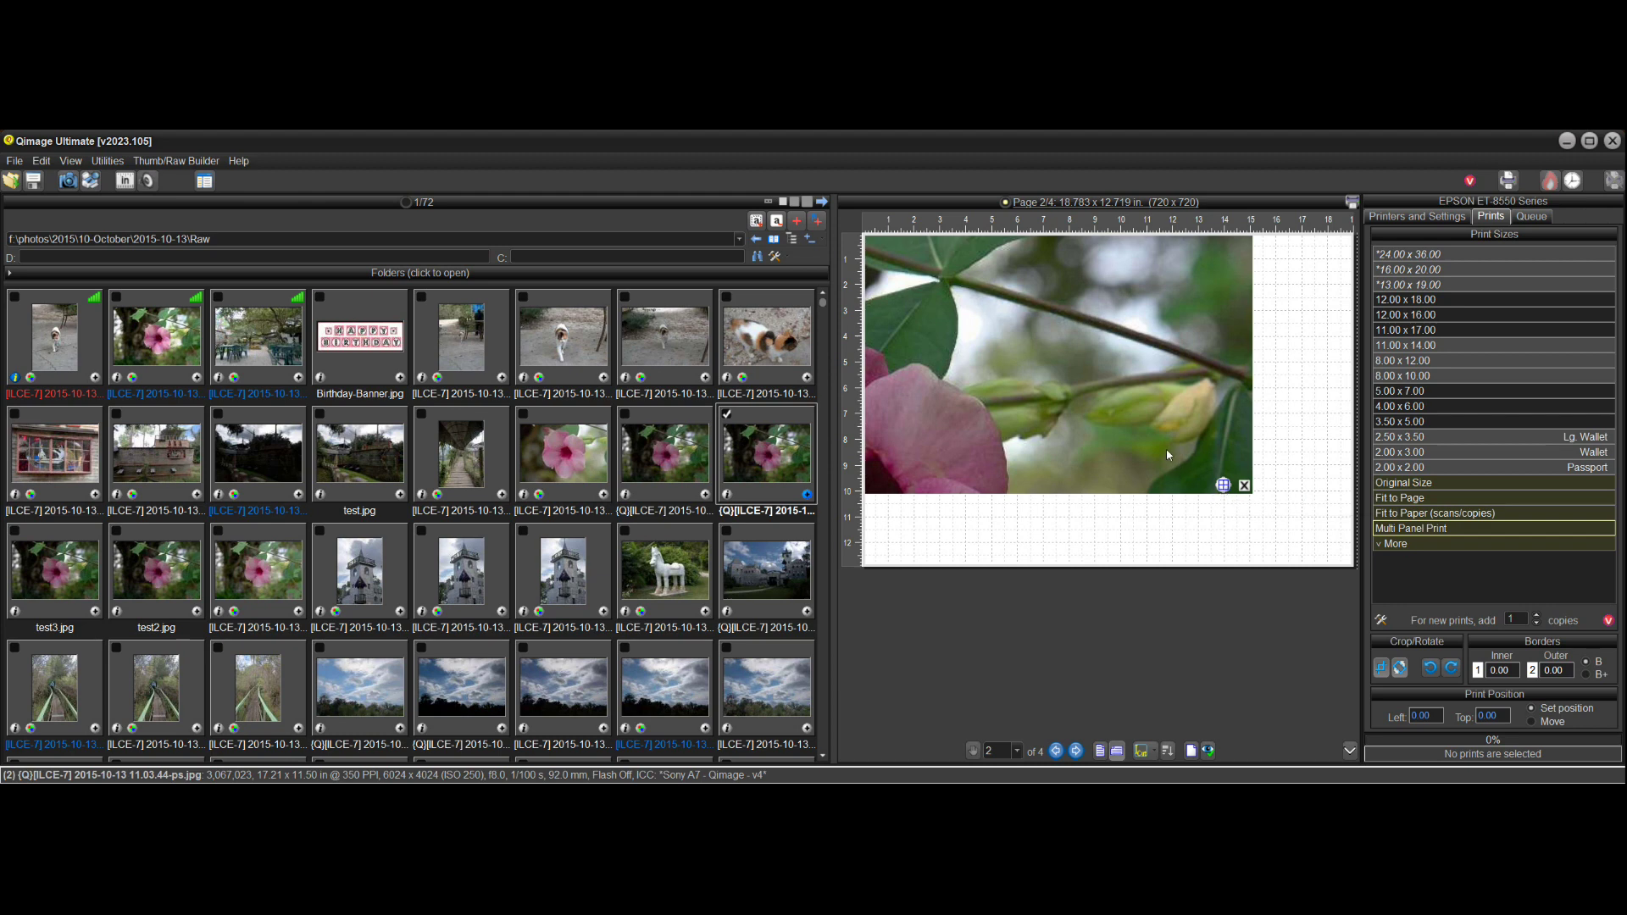
Reopen the multi panel settings and set 10 x 8 in panels in 2 columns and 2 rows
click(1223, 485)
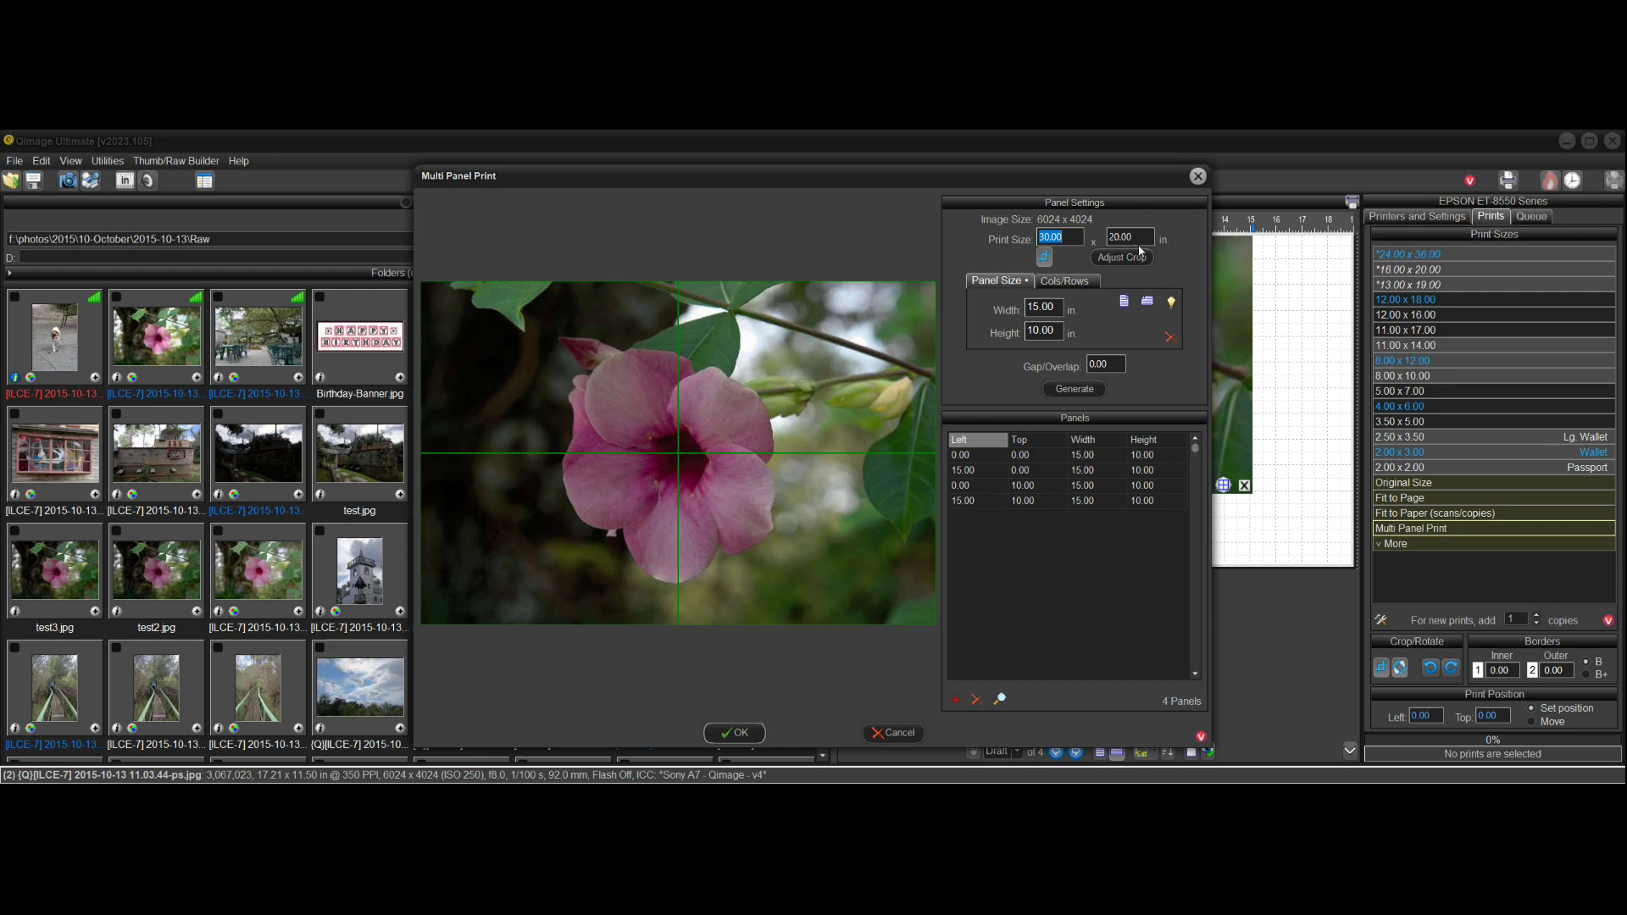
double_click(1059, 307)
text(10)
double_click(1055, 331)
text(8)
click(1072, 282)
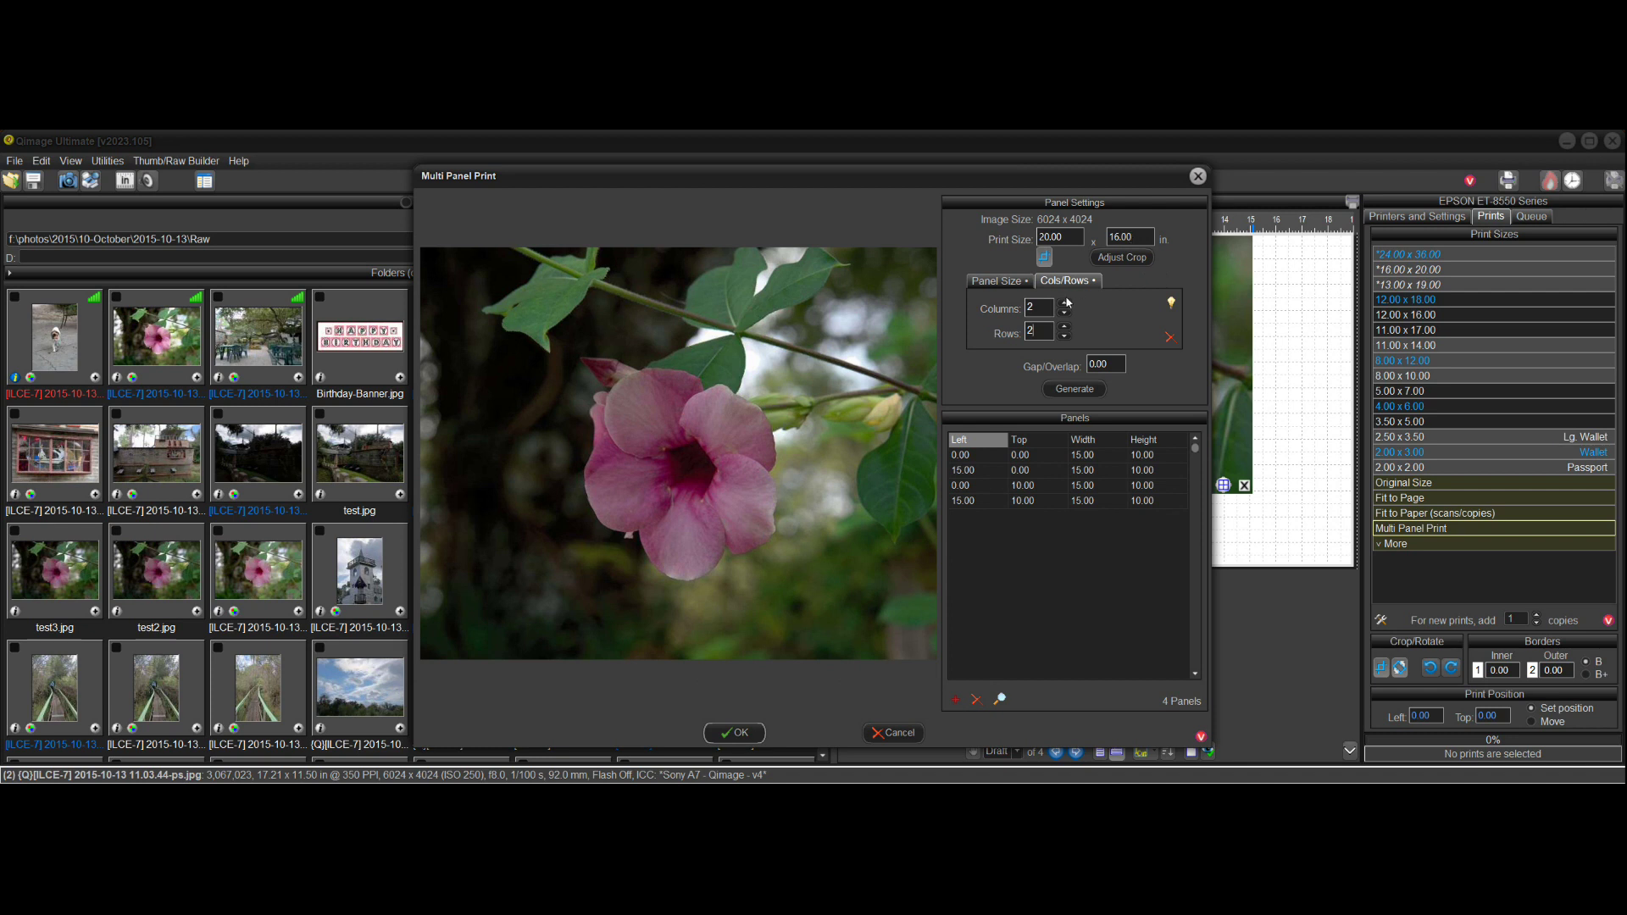
click(1021, 287)
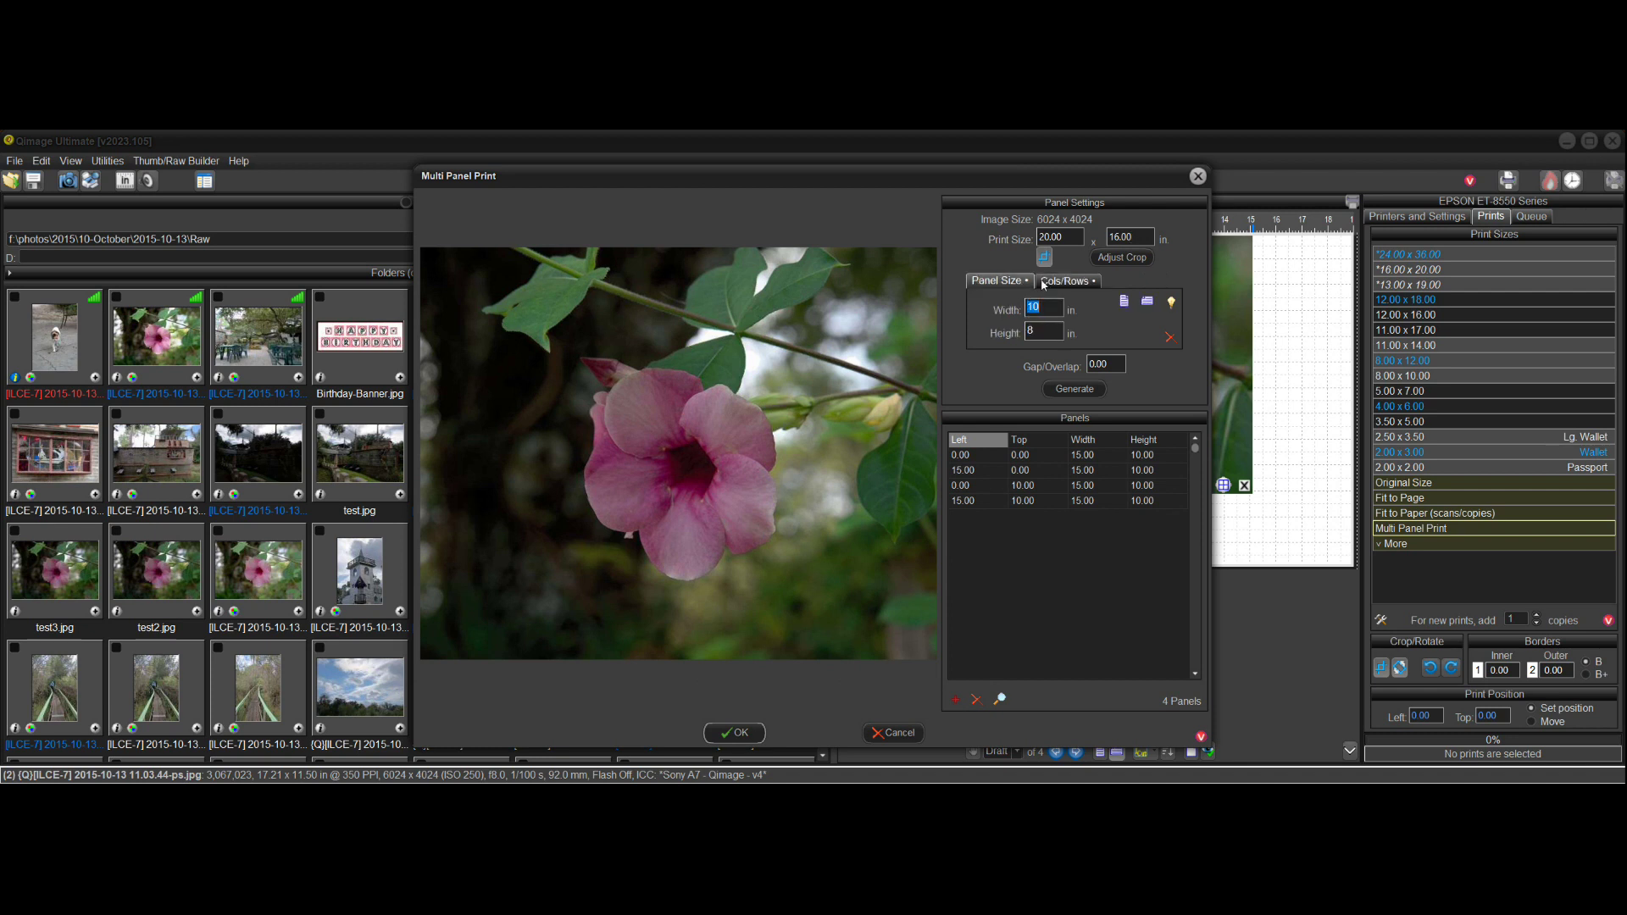
click(1062, 282)
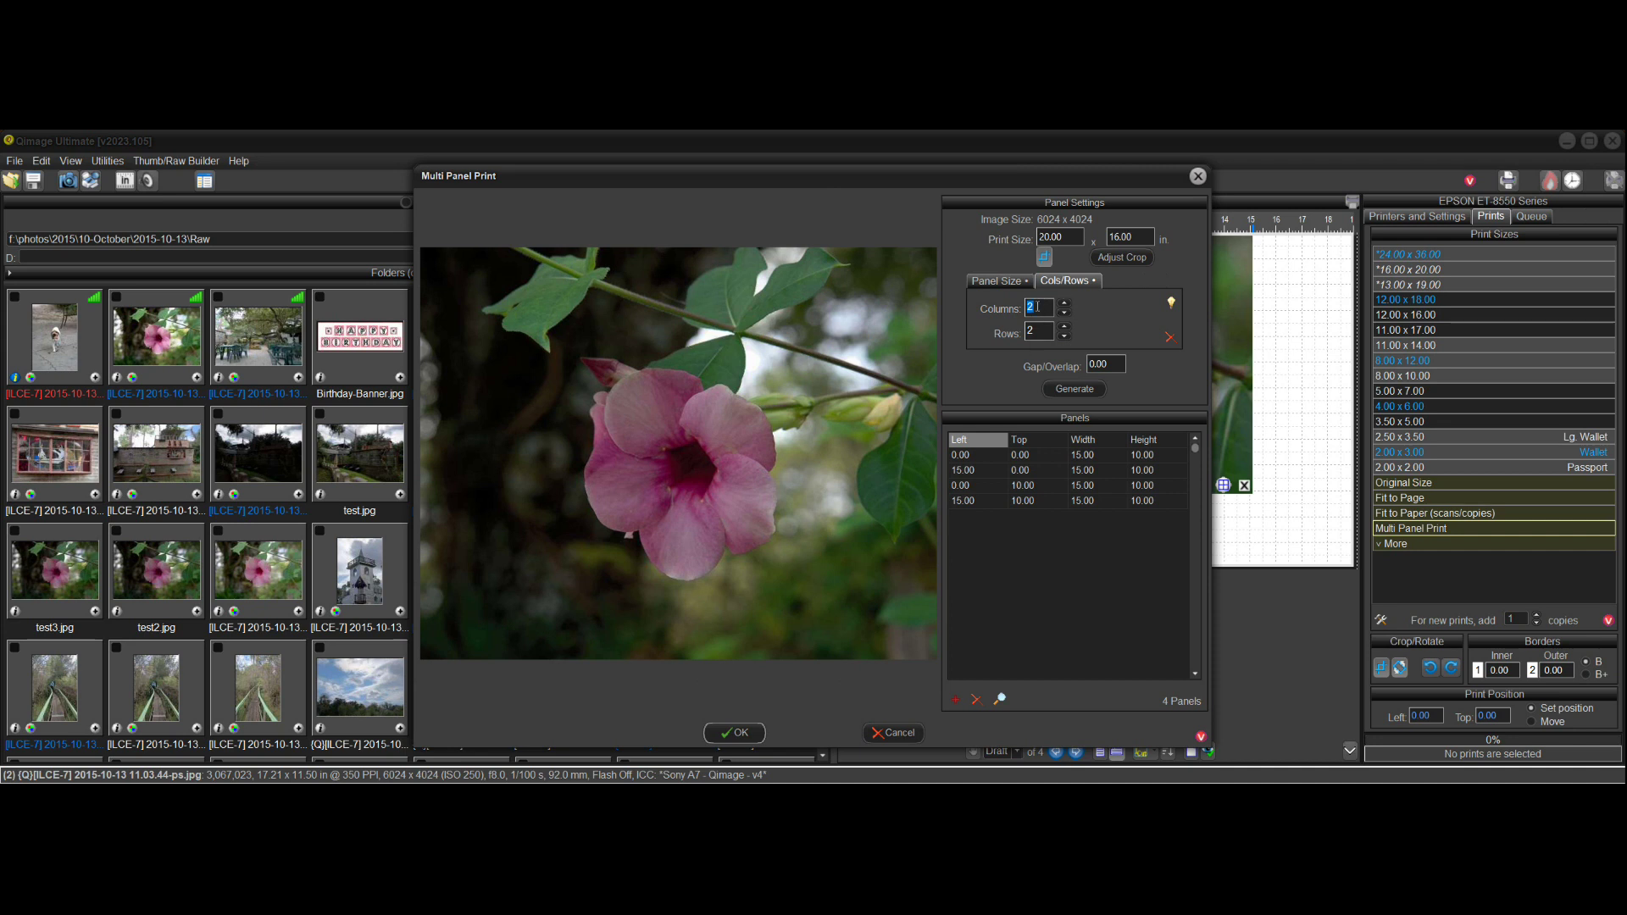
click(998, 281)
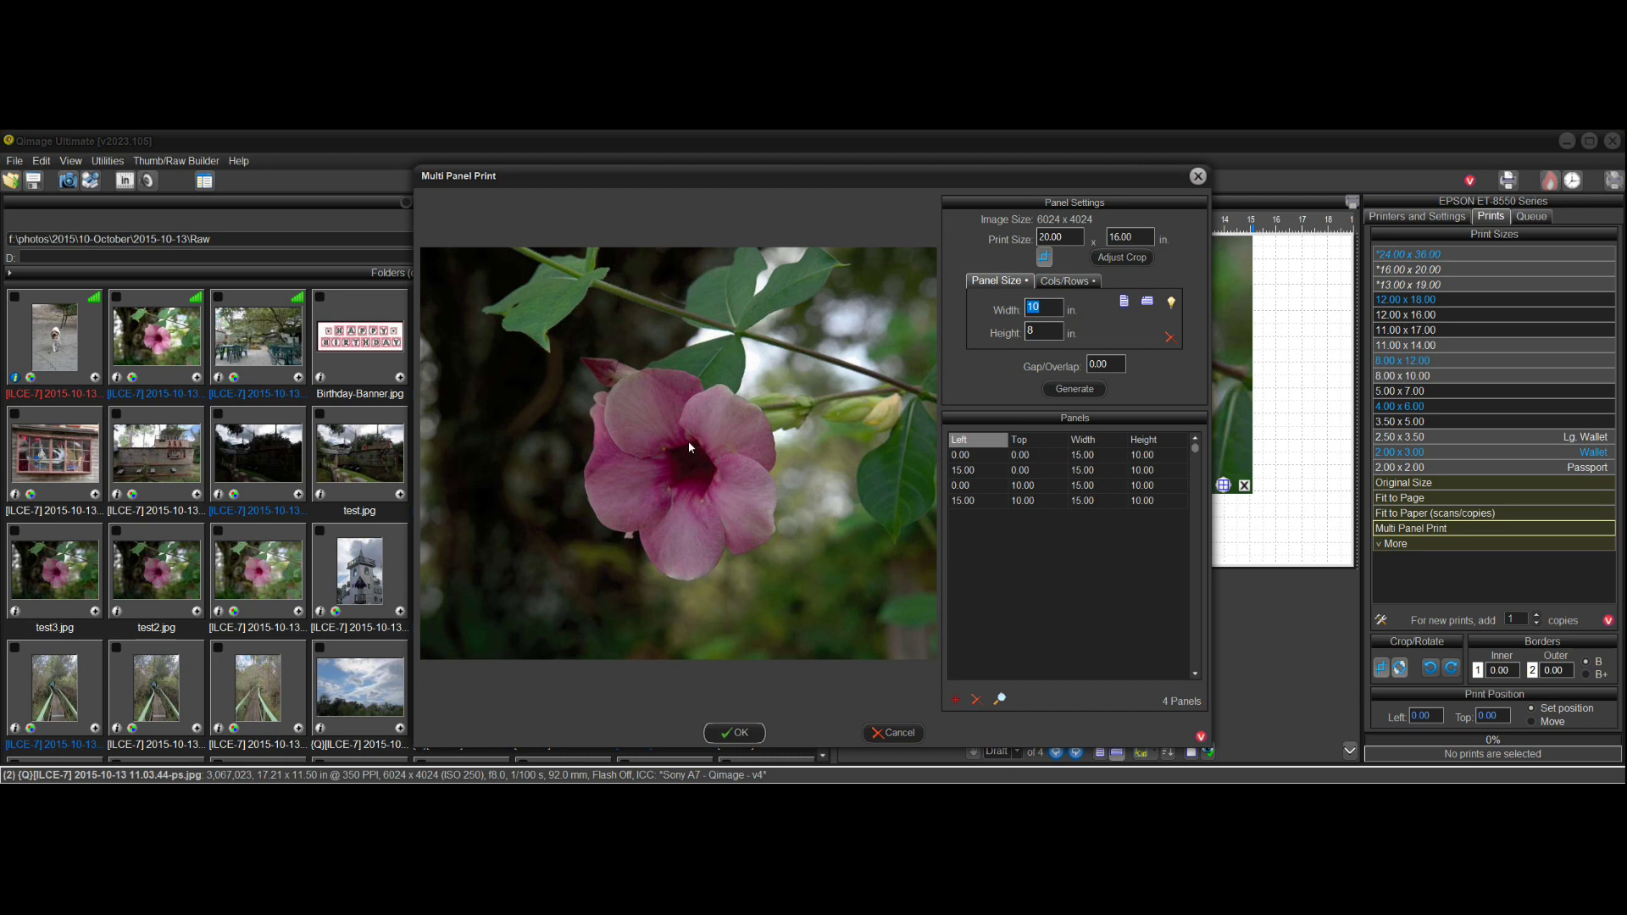
Adjust the crop to a tighter area centered around the pink flower
click(1130, 257)
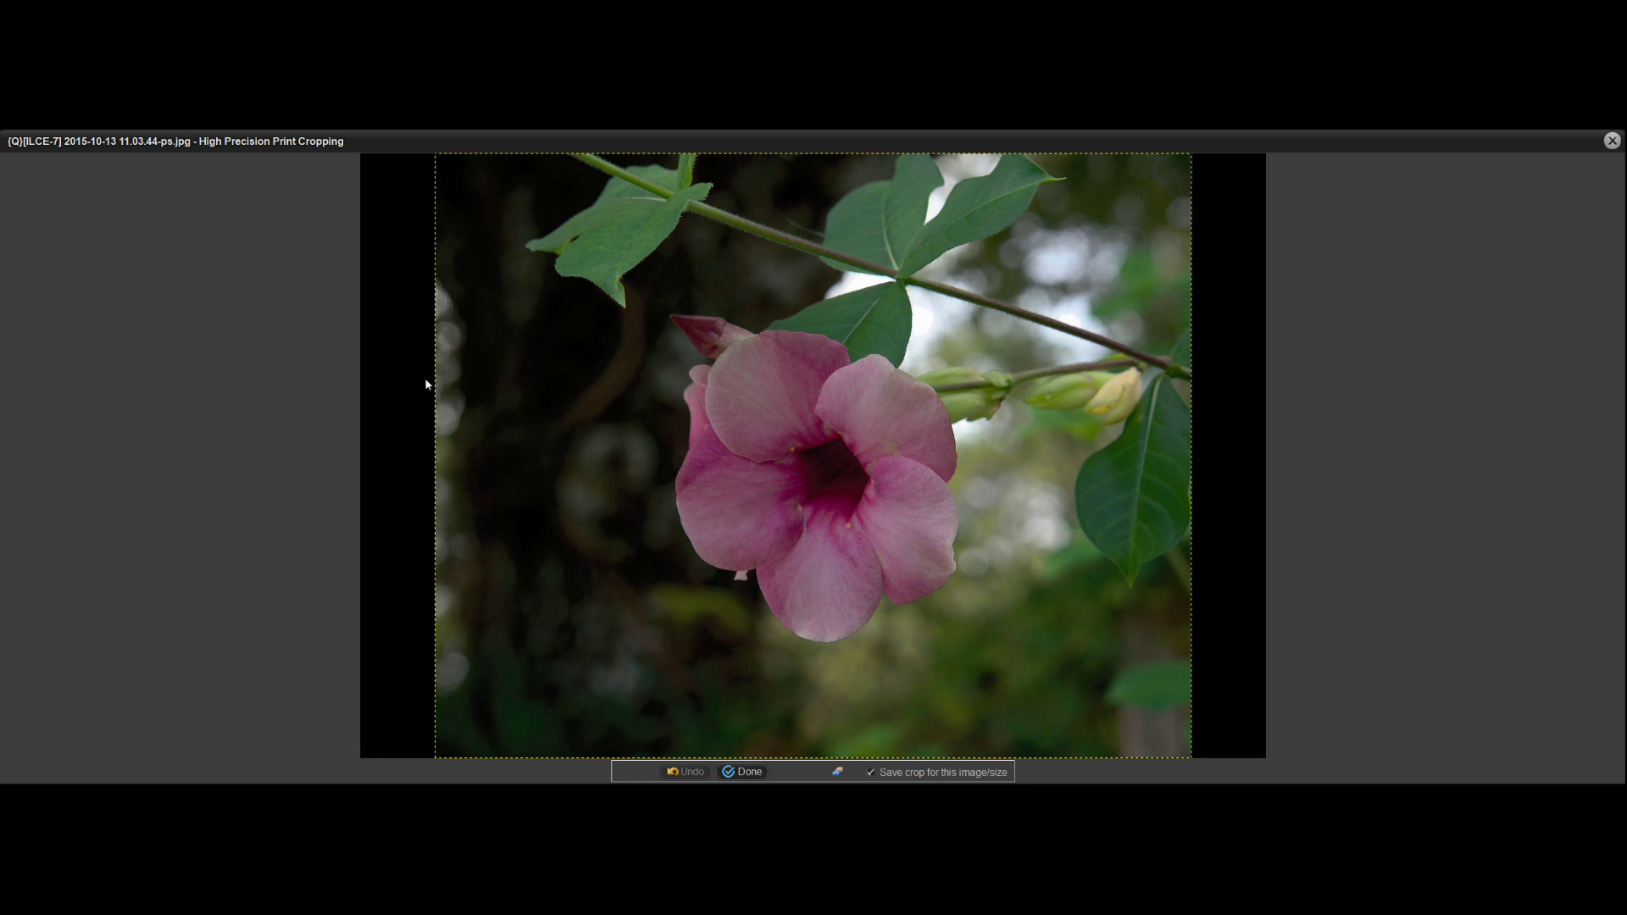
drag(545, 273, 1046, 575)
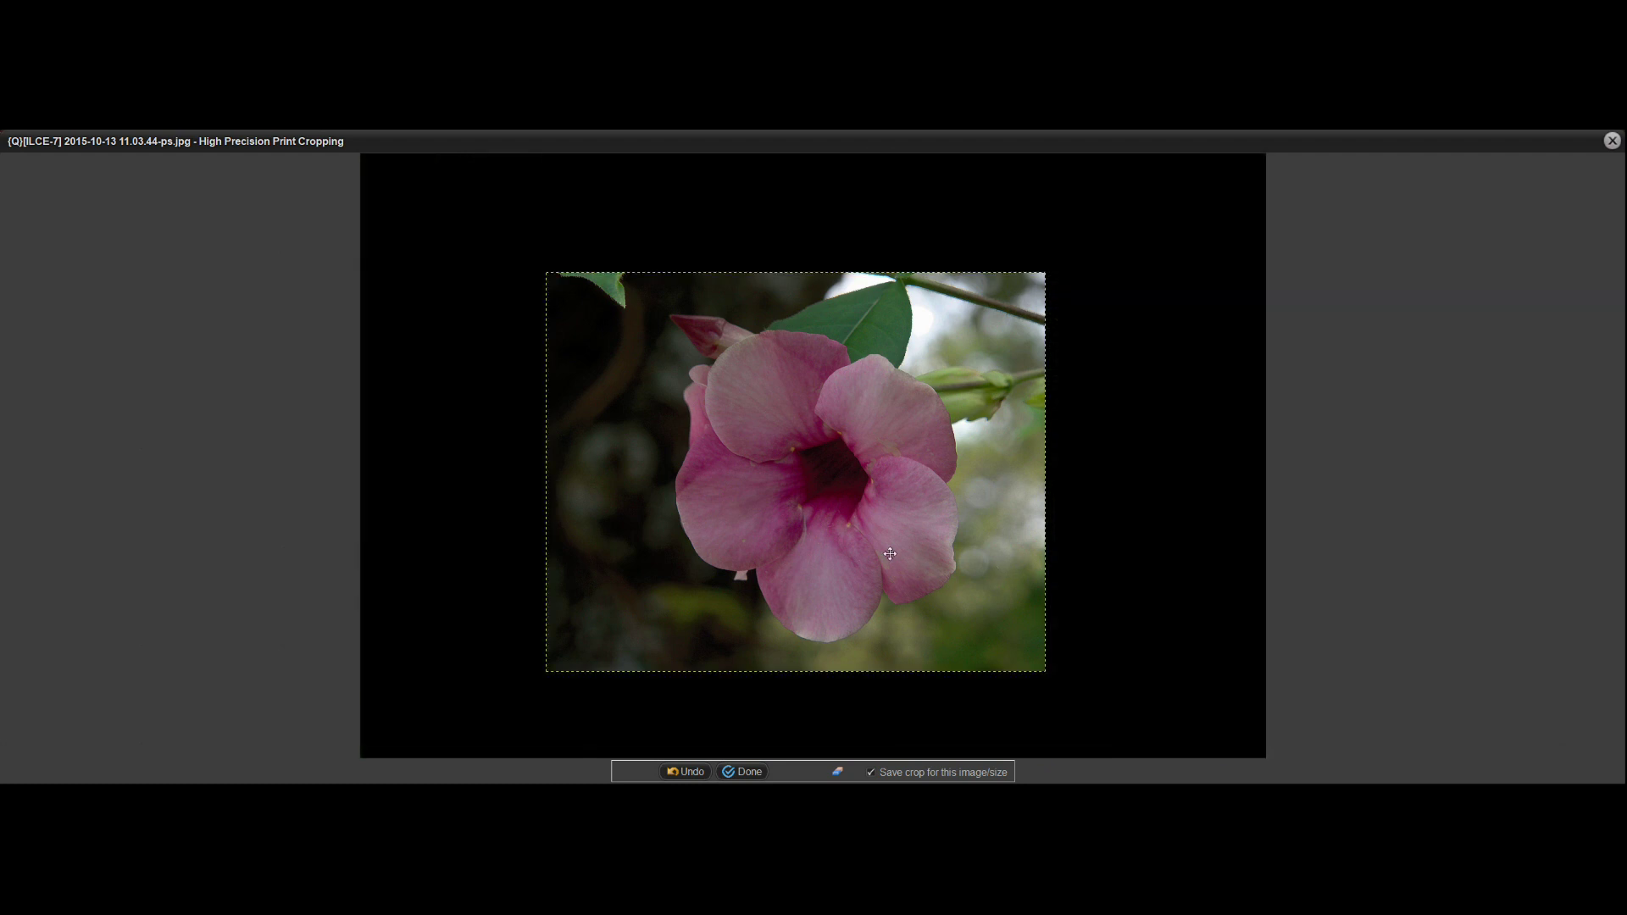
drag(779, 484, 803, 487)
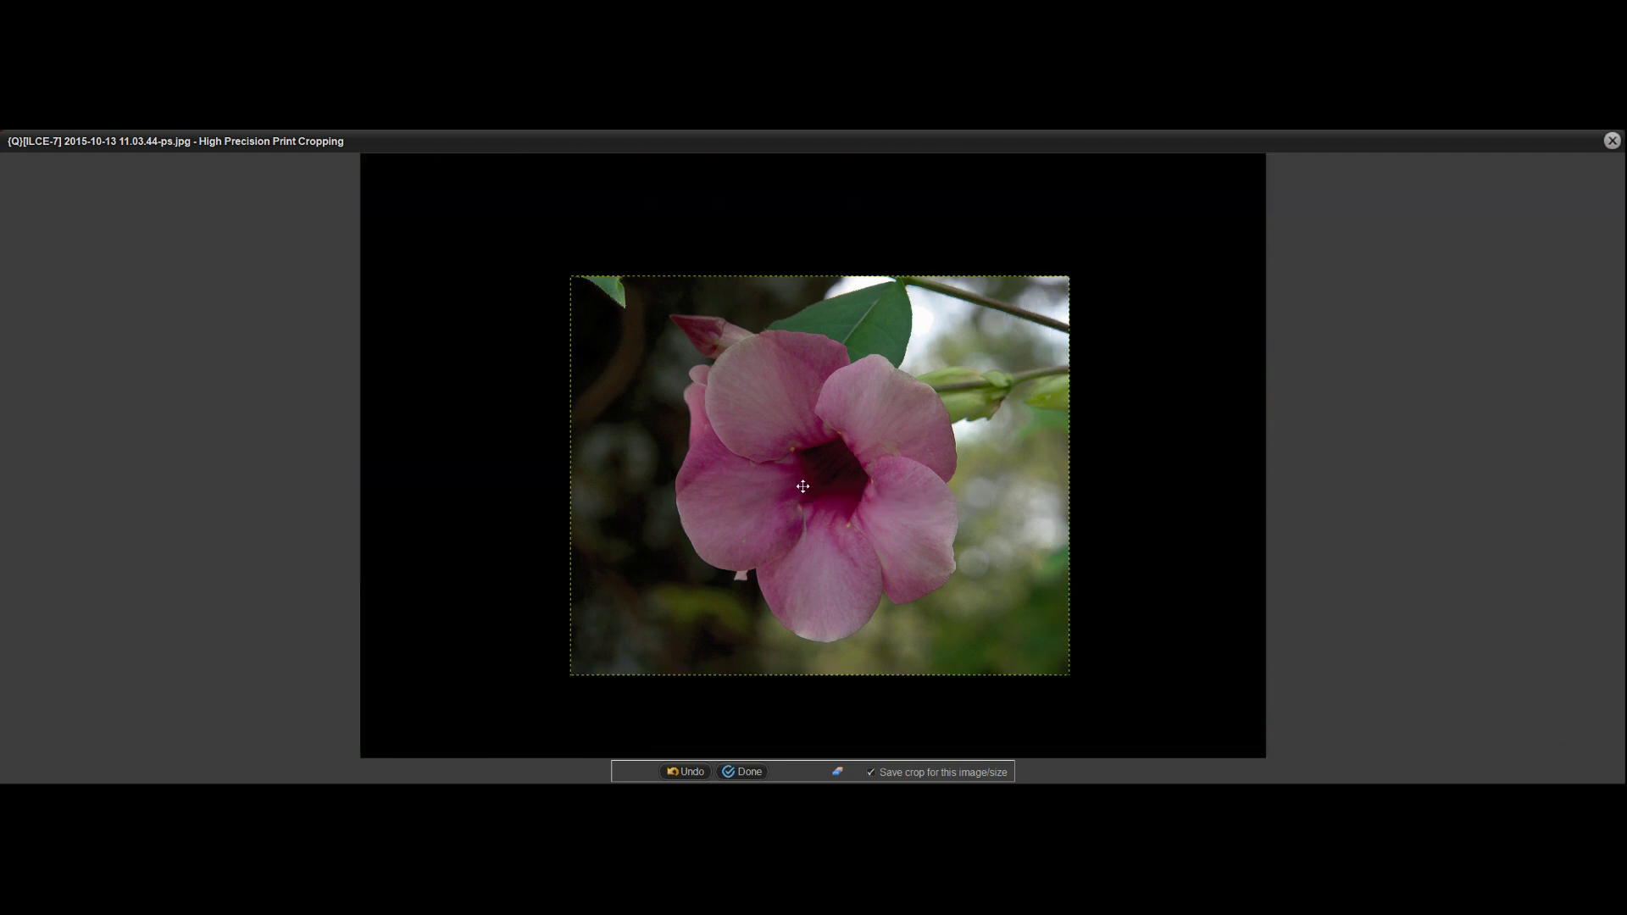
click(758, 771)
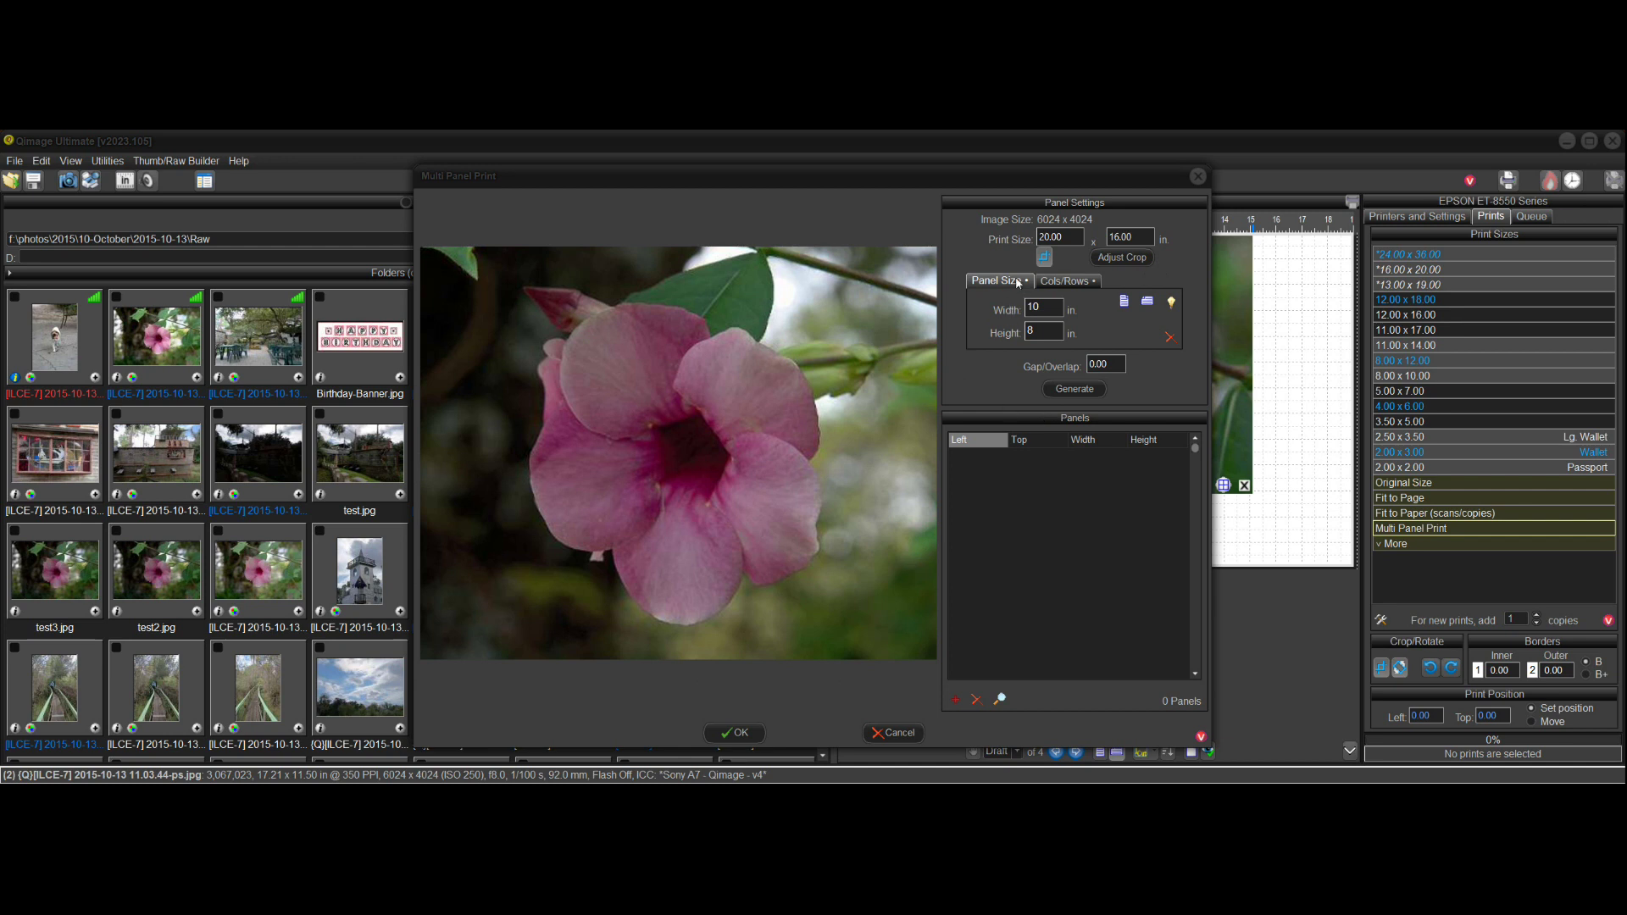
Generate the 10 x 8 in panels from the new crop and apply them to the print pages
click(1084, 394)
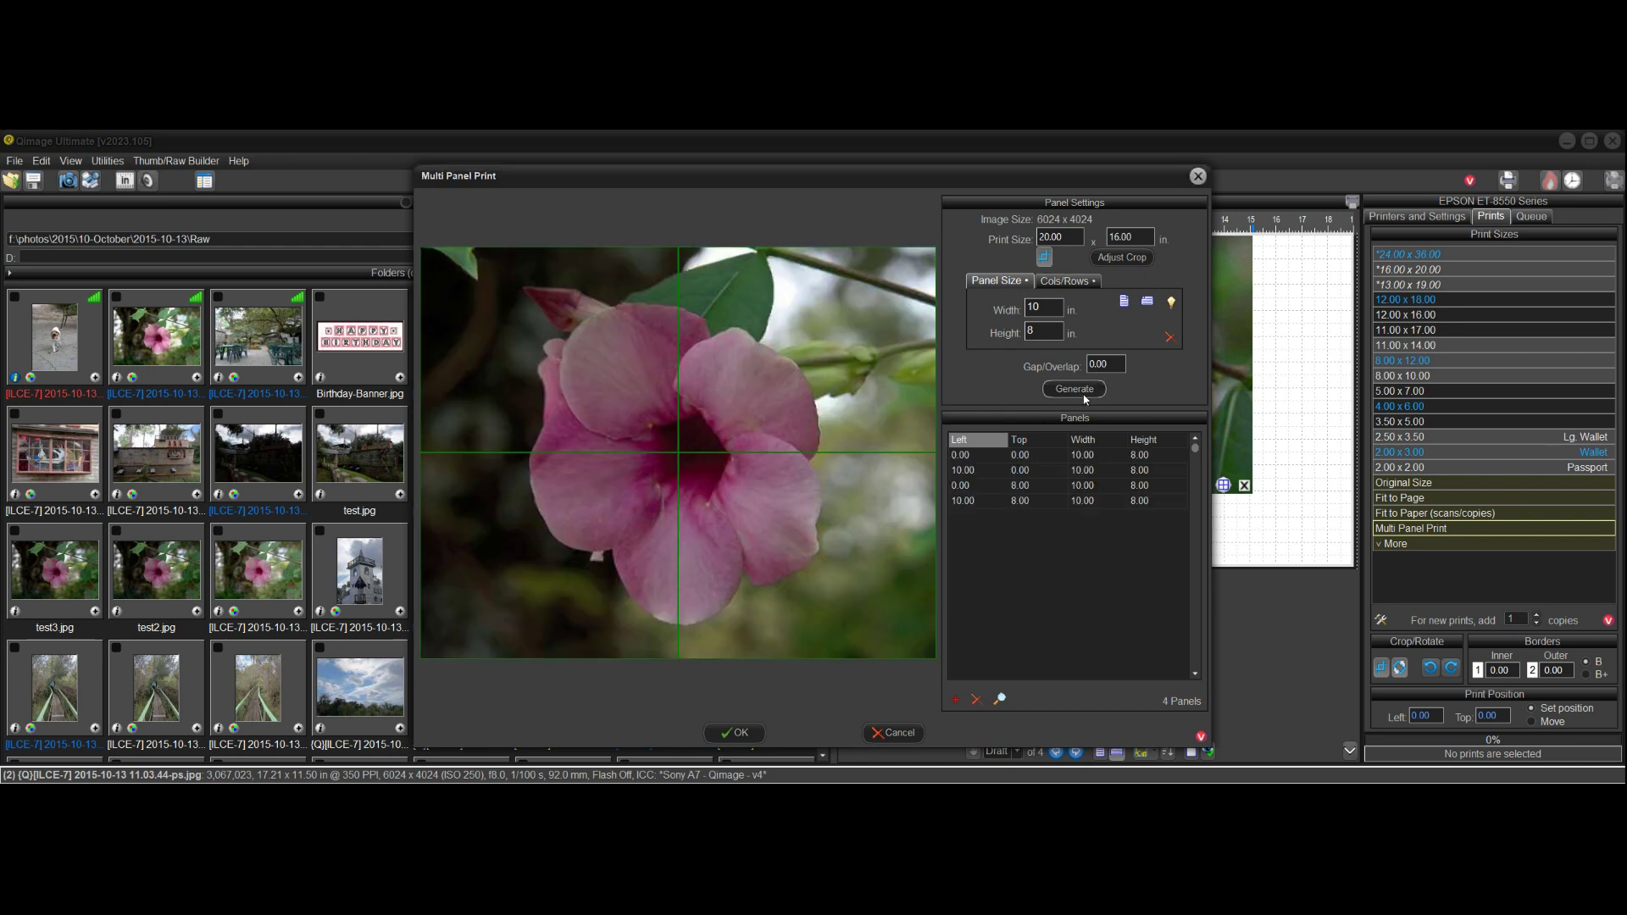
click(1066, 281)
click(998, 281)
click(741, 734)
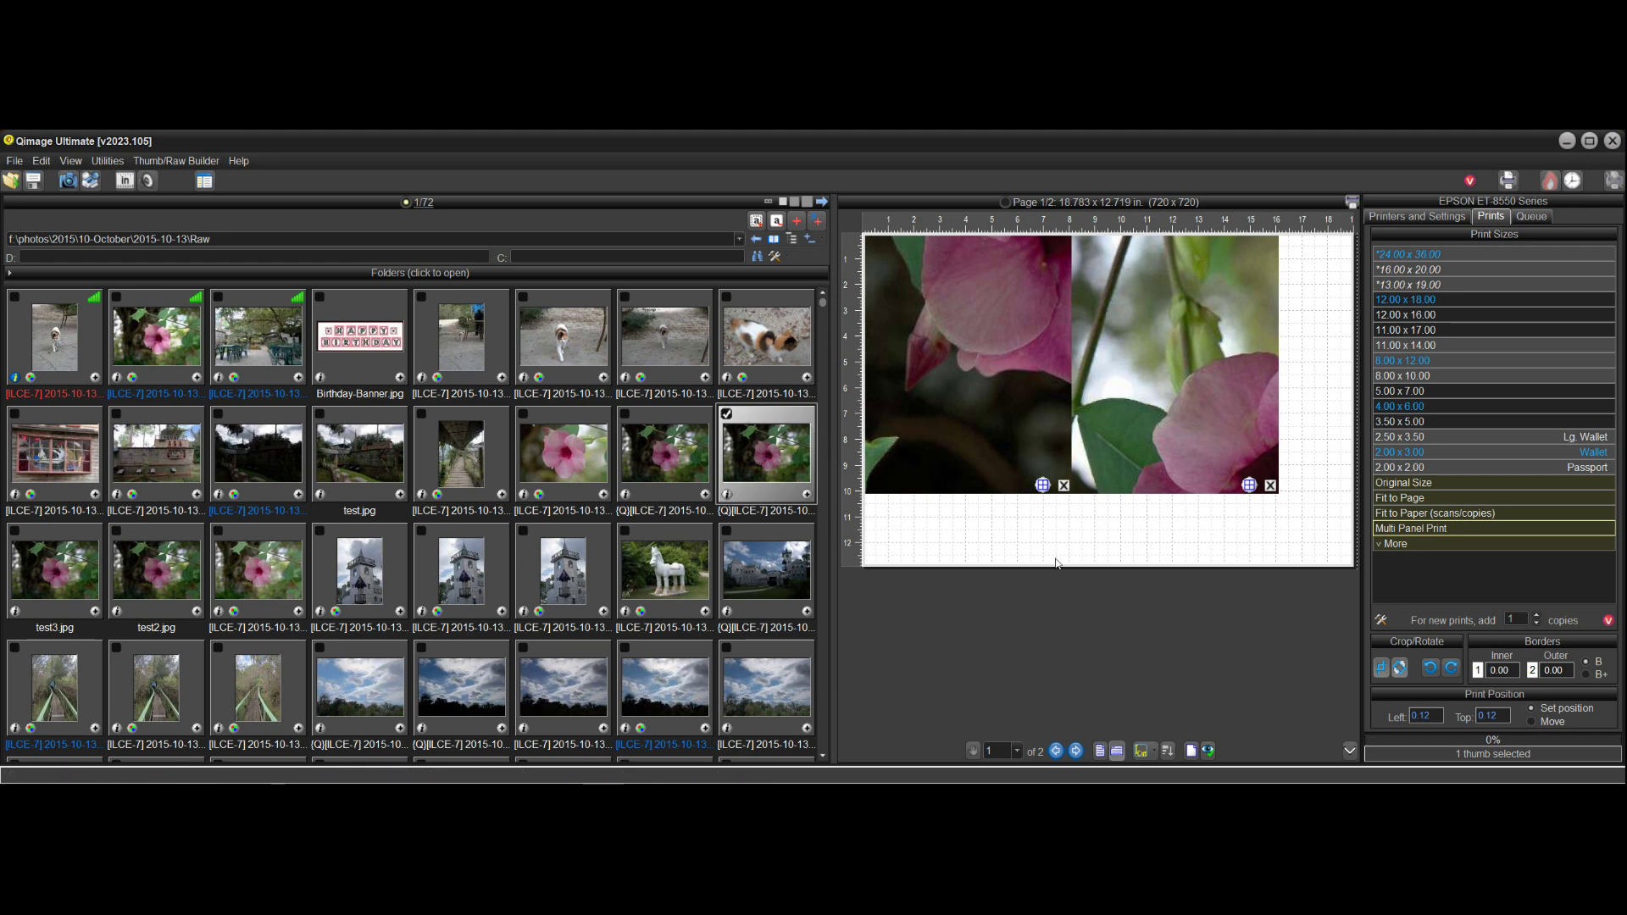
Reopen the multi panel settings of the placed flower print and check its column/row and panel size values
click(1251, 490)
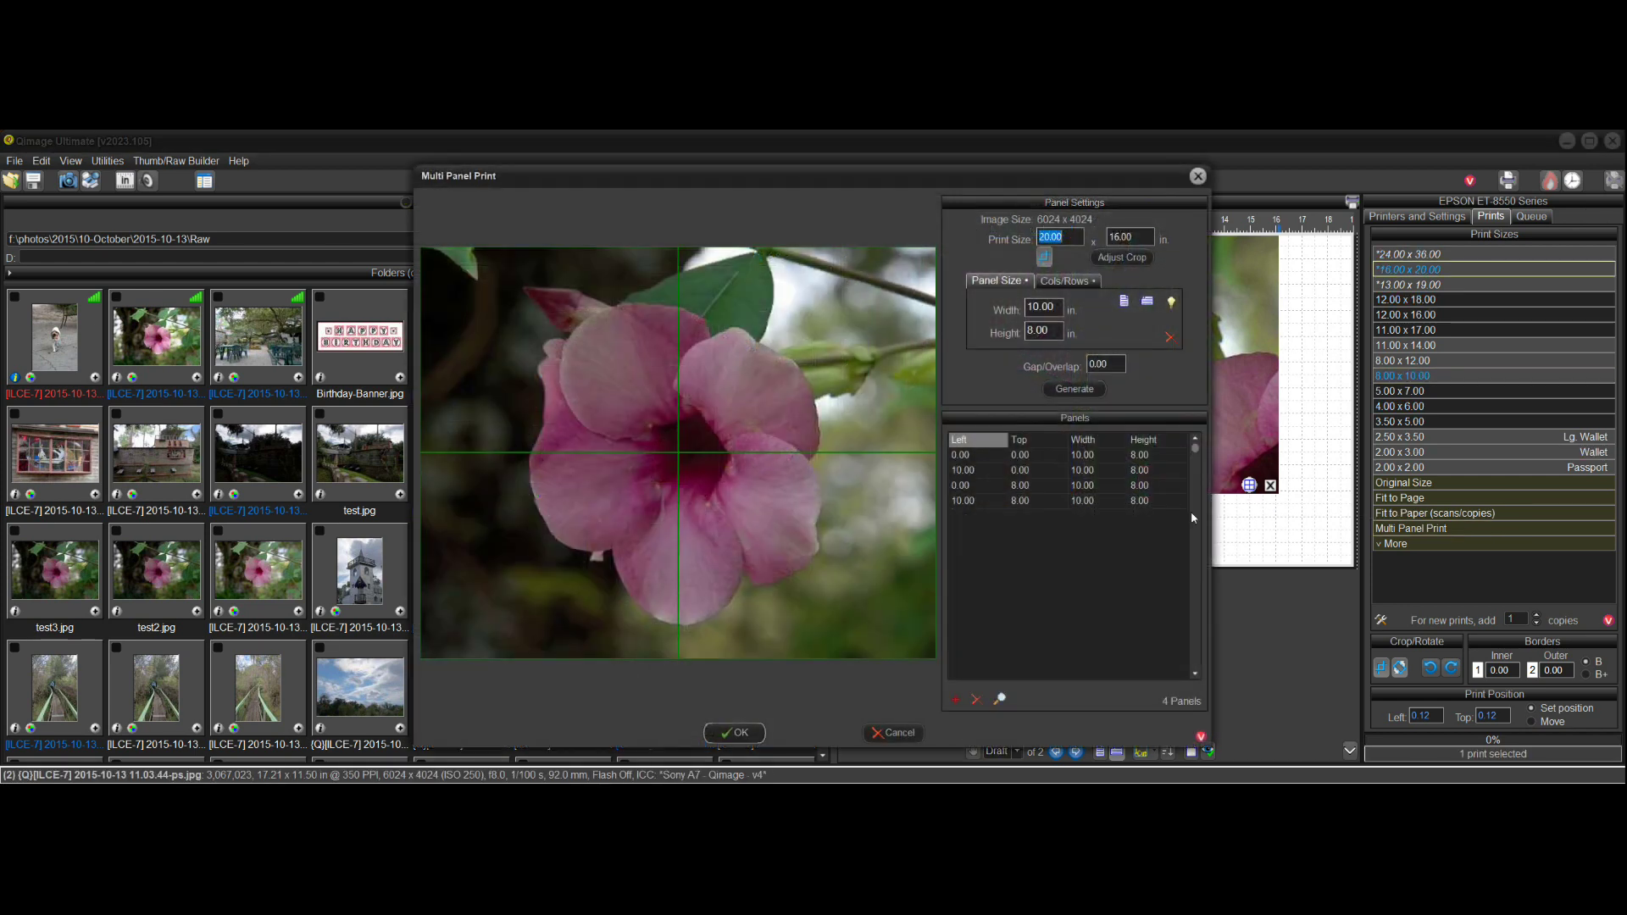
click(1078, 286)
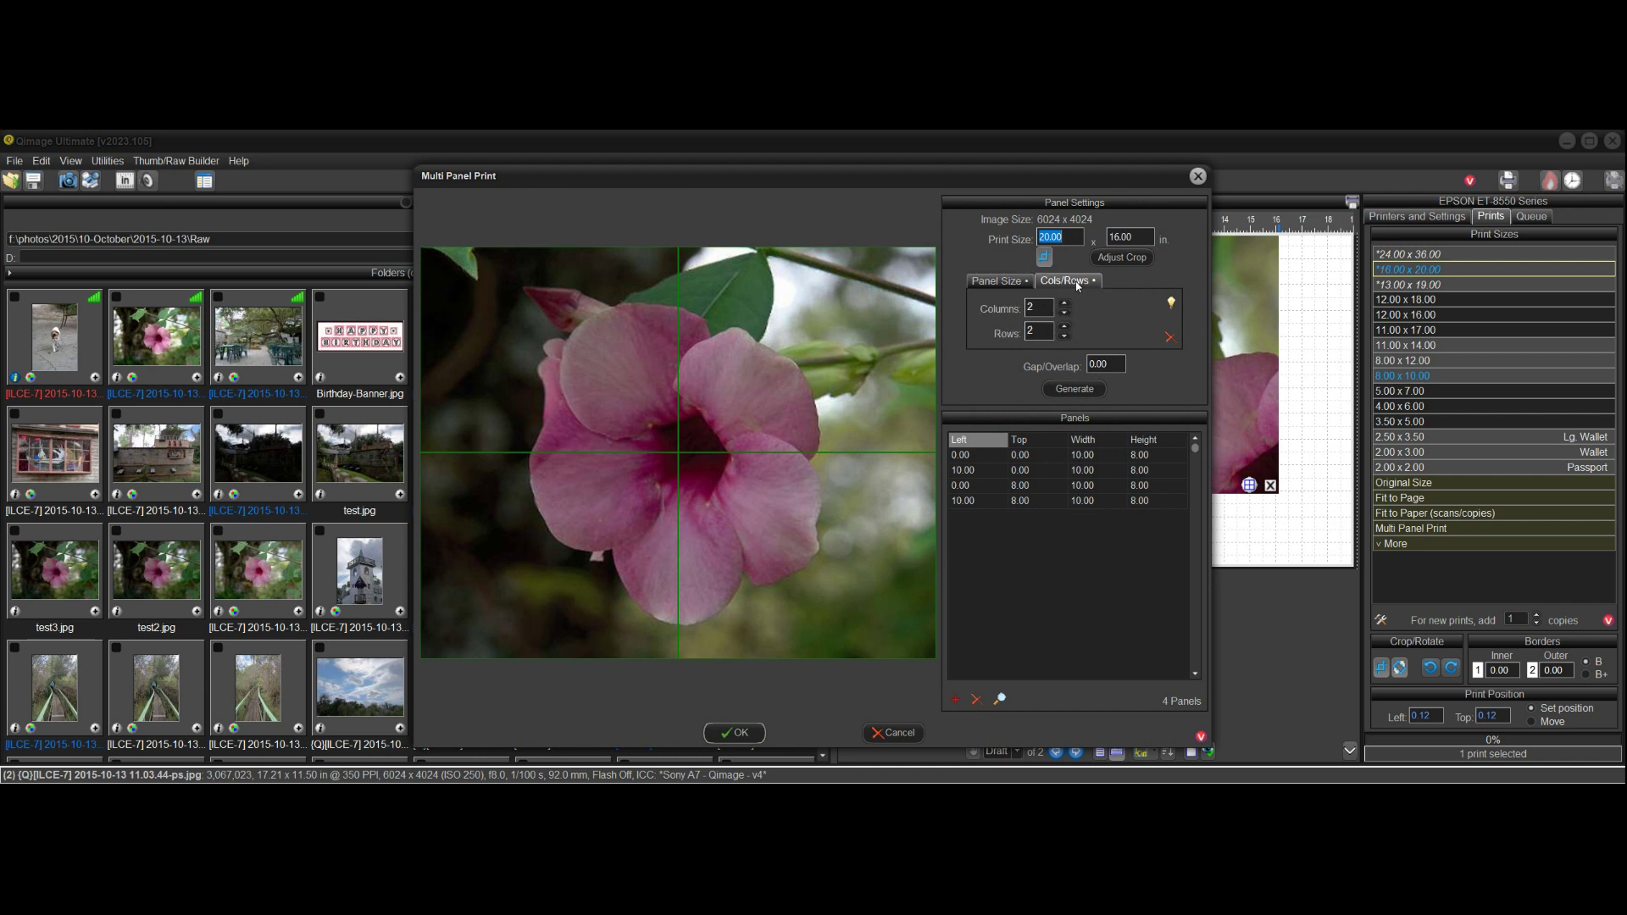
click(997, 280)
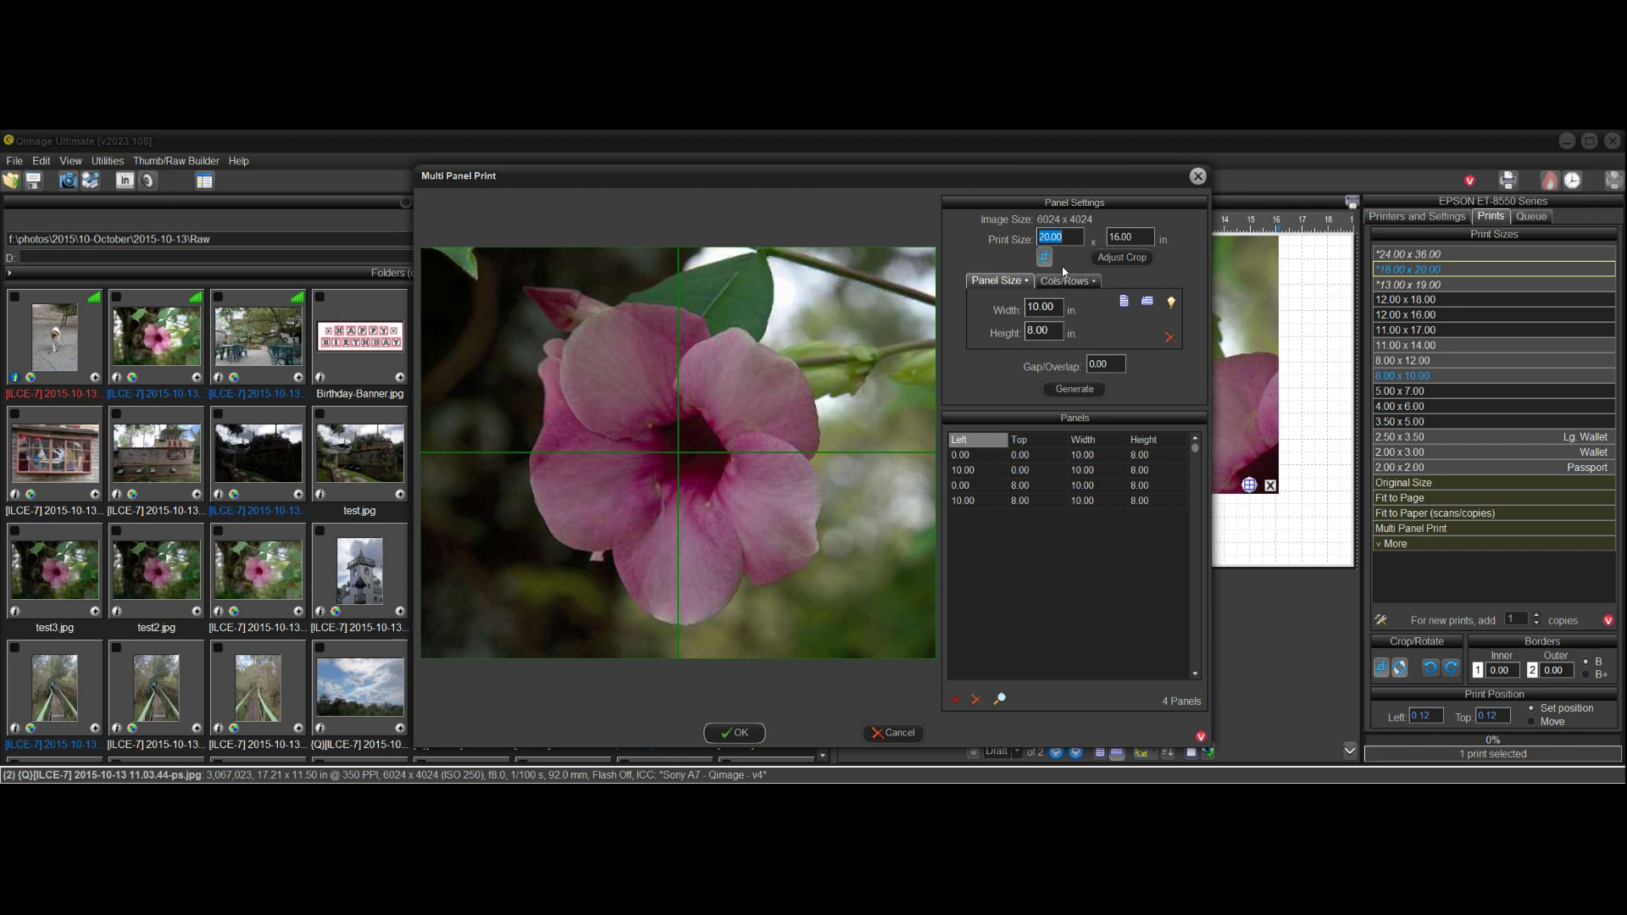
Set the print size to 30 x 30 in and generate panels at the suggested size of 10 x 15 in
text(30)
click(1104, 258)
click(1132, 237)
text(30)
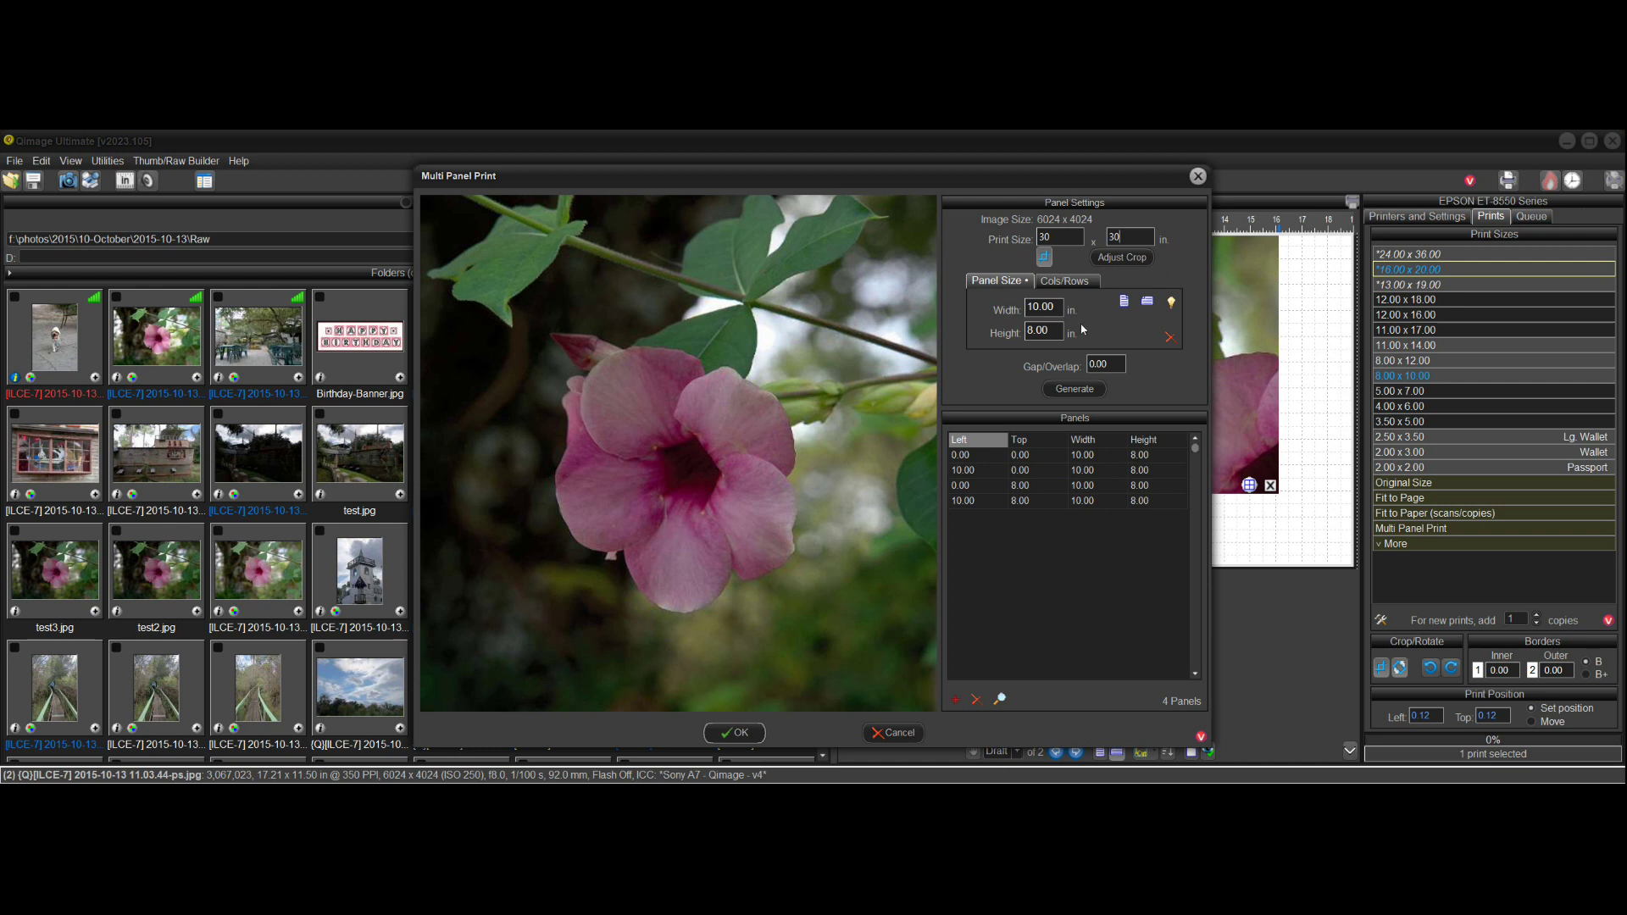
click(1172, 302)
click(1075, 388)
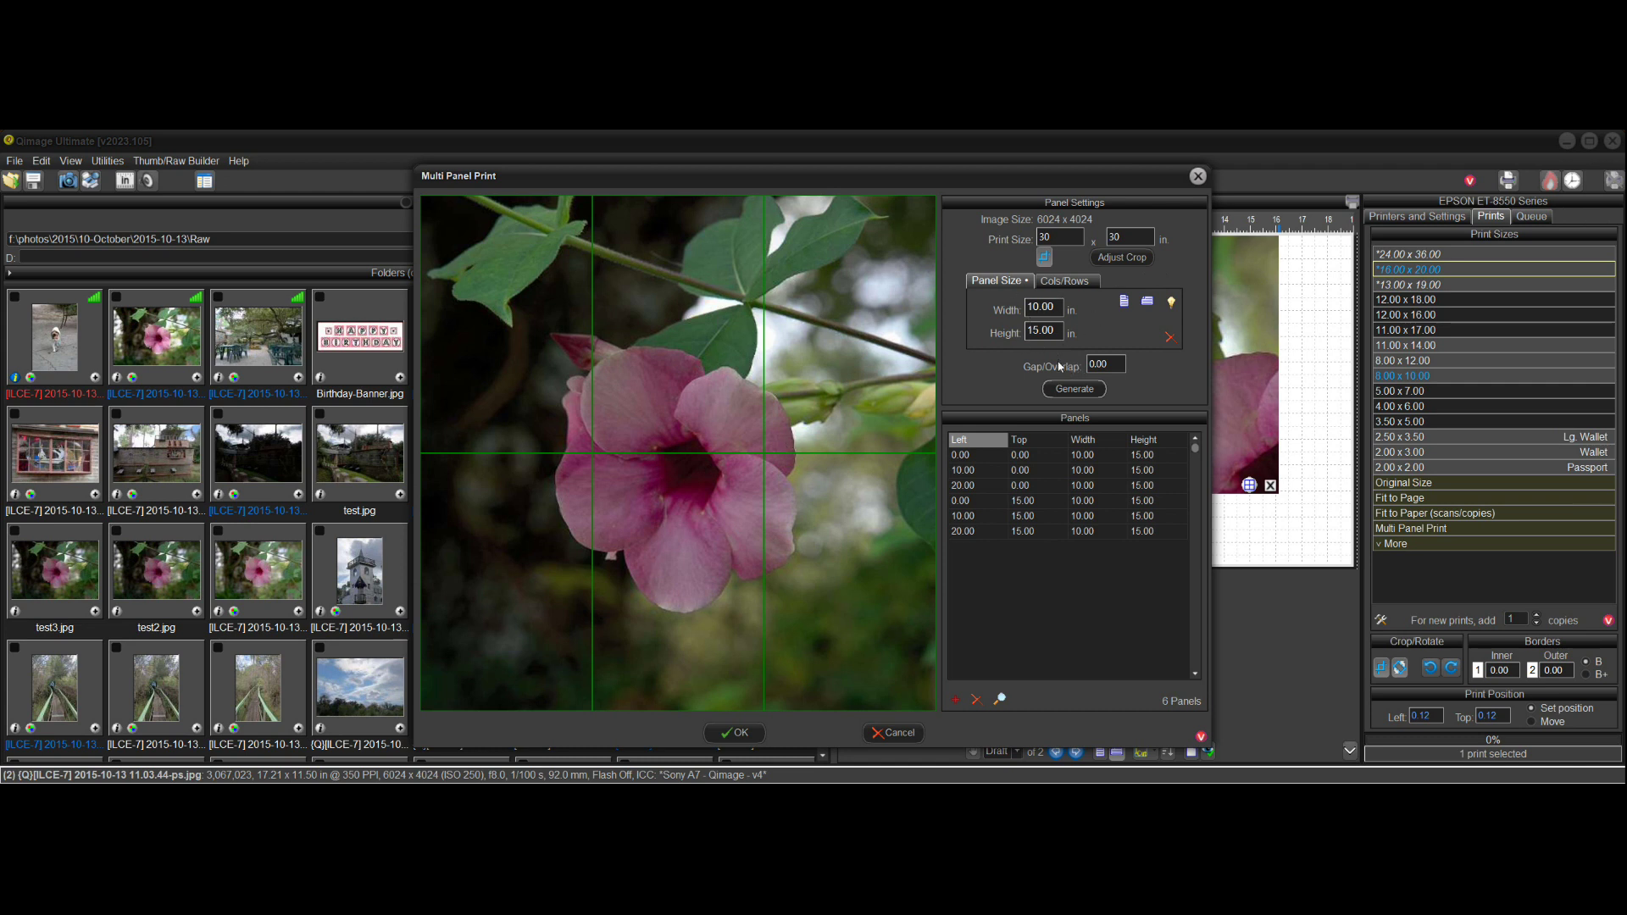
Clear the panel size and define the layout as 3 columns and 3 rows instead
click(1174, 341)
click(1083, 285)
click(1042, 310)
text(3)
key(Tab)
text(3)
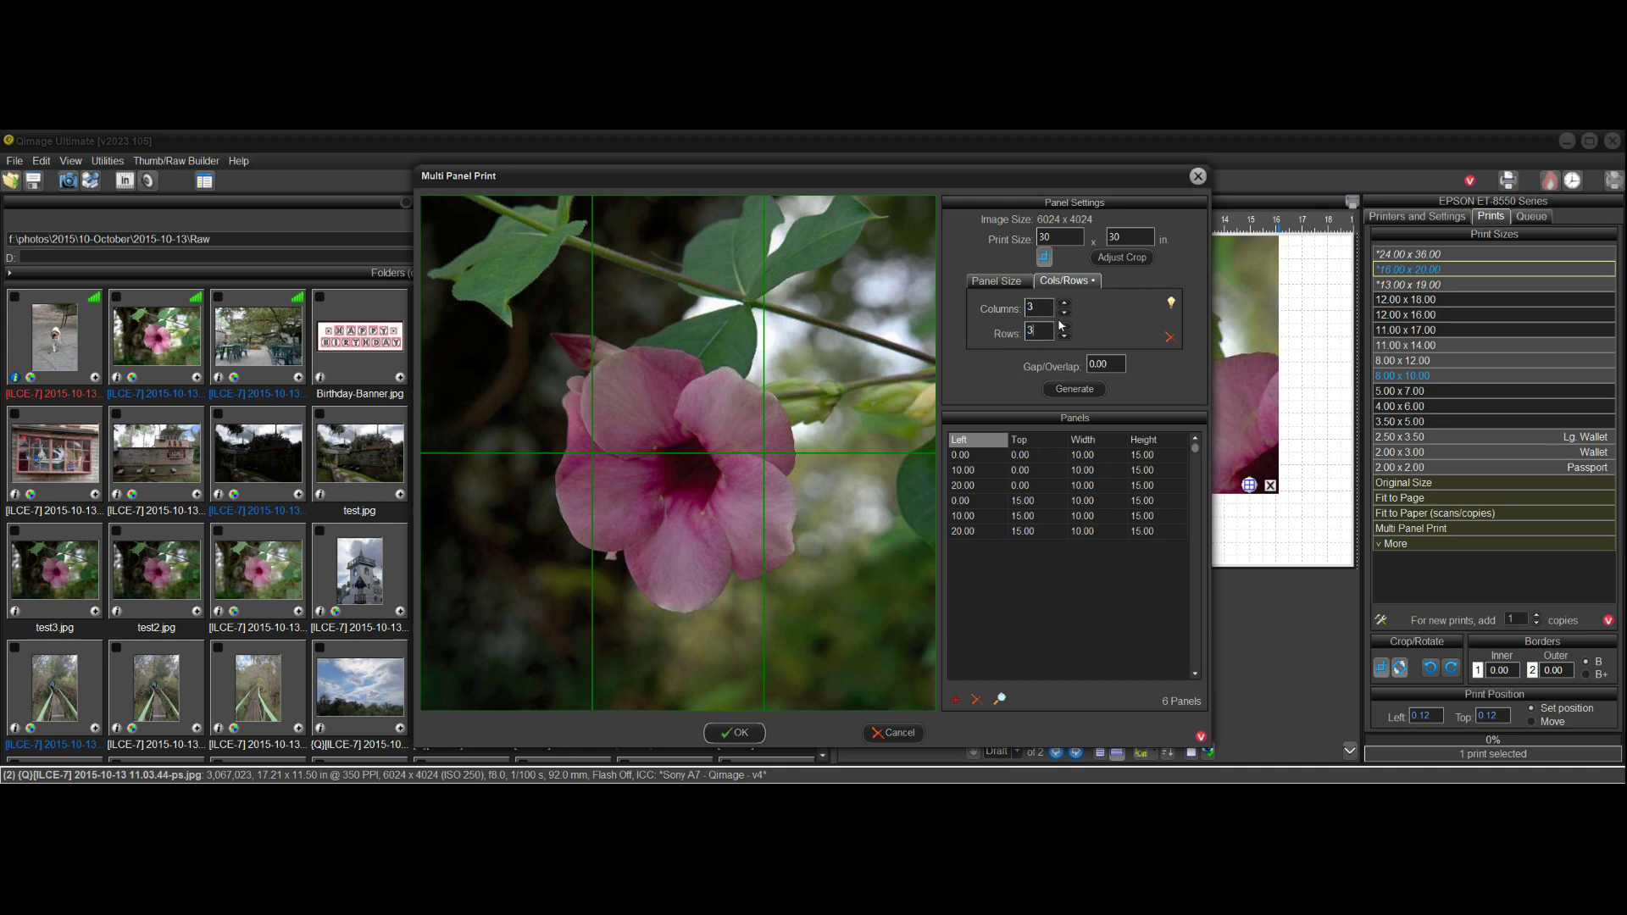
Generate the 3 x 3 panels, and regenerate them with a 0.5 in gap between the panels
click(1081, 391)
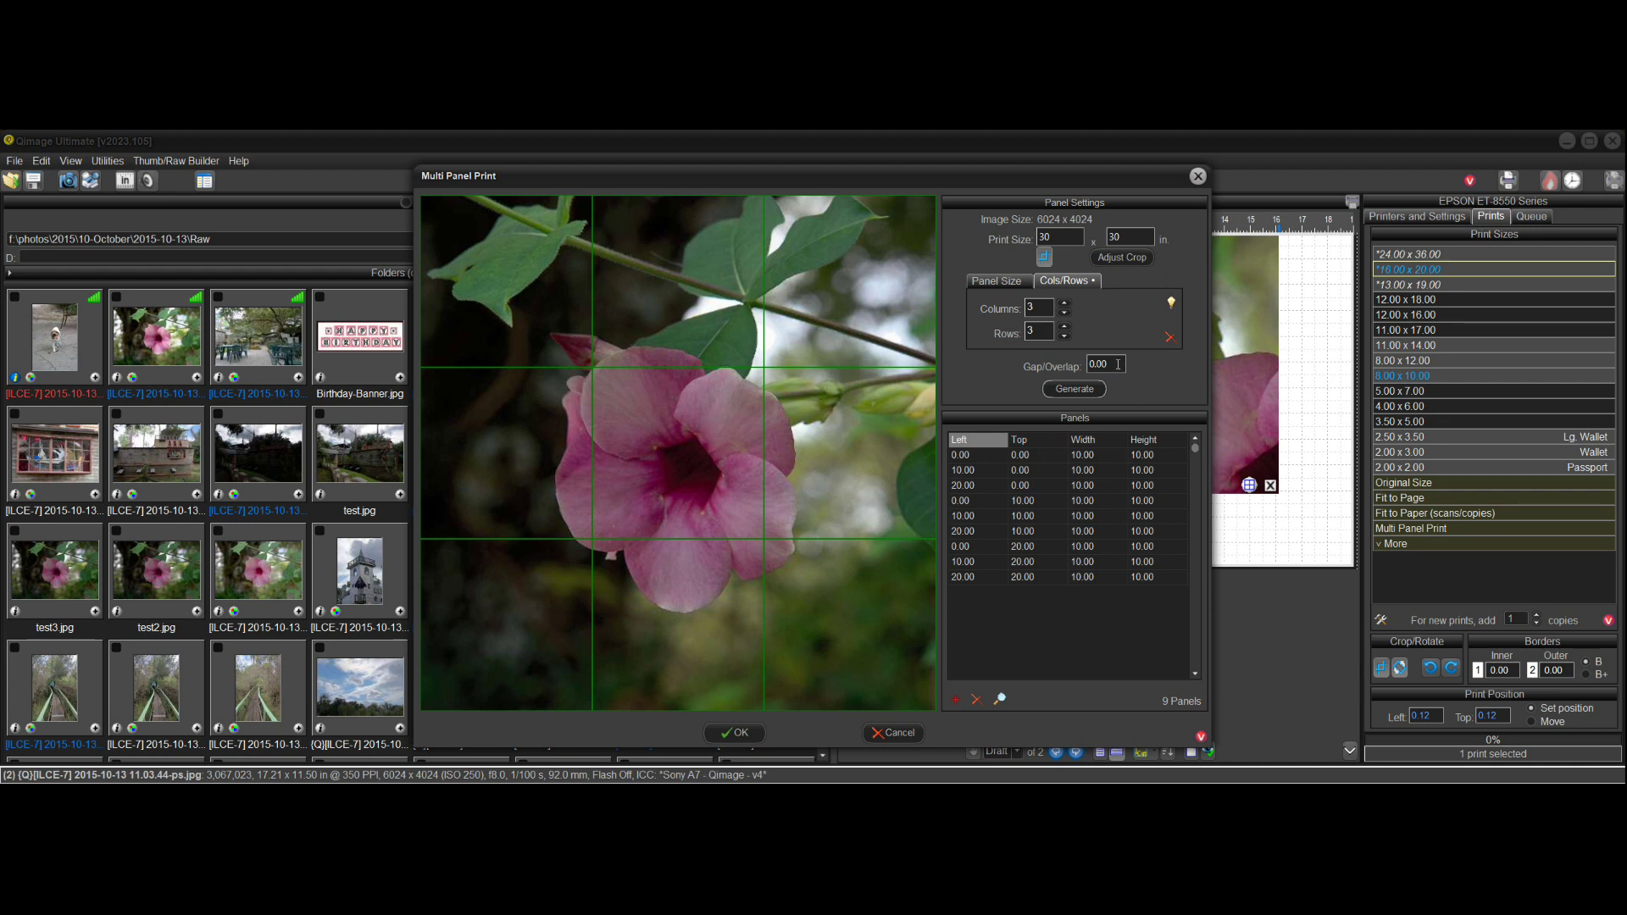
drag(1118, 364, 1068, 364)
text(0.5)
click(1077, 388)
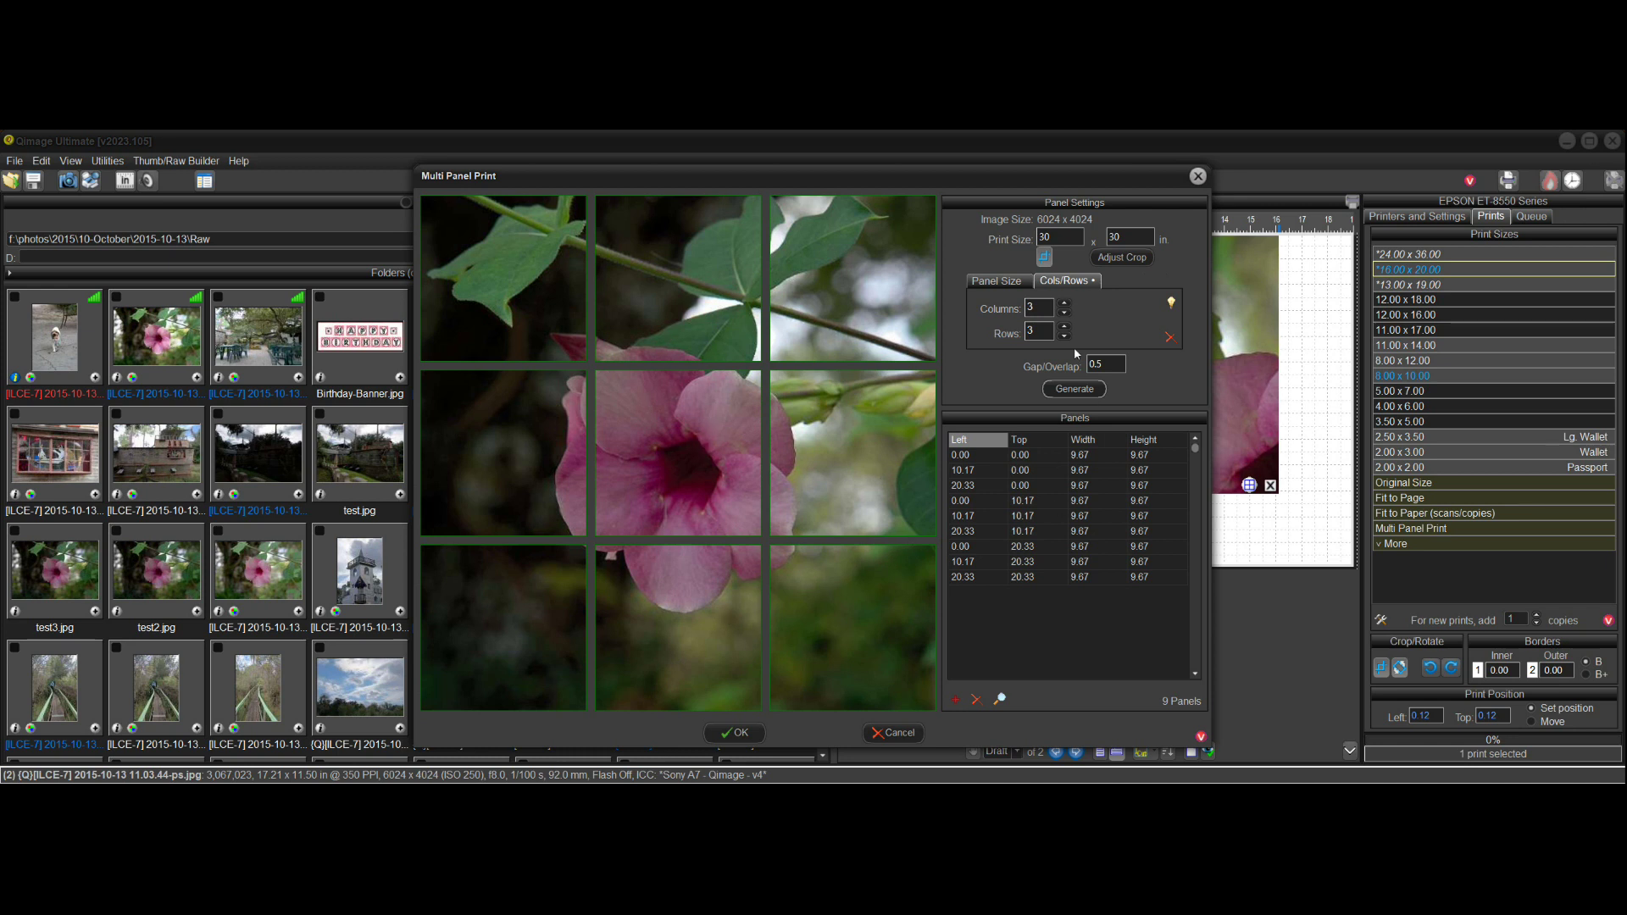
Set the gap back to 0 and regenerate the nine panels
double_click(1093, 364)
text(0)
click(1086, 390)
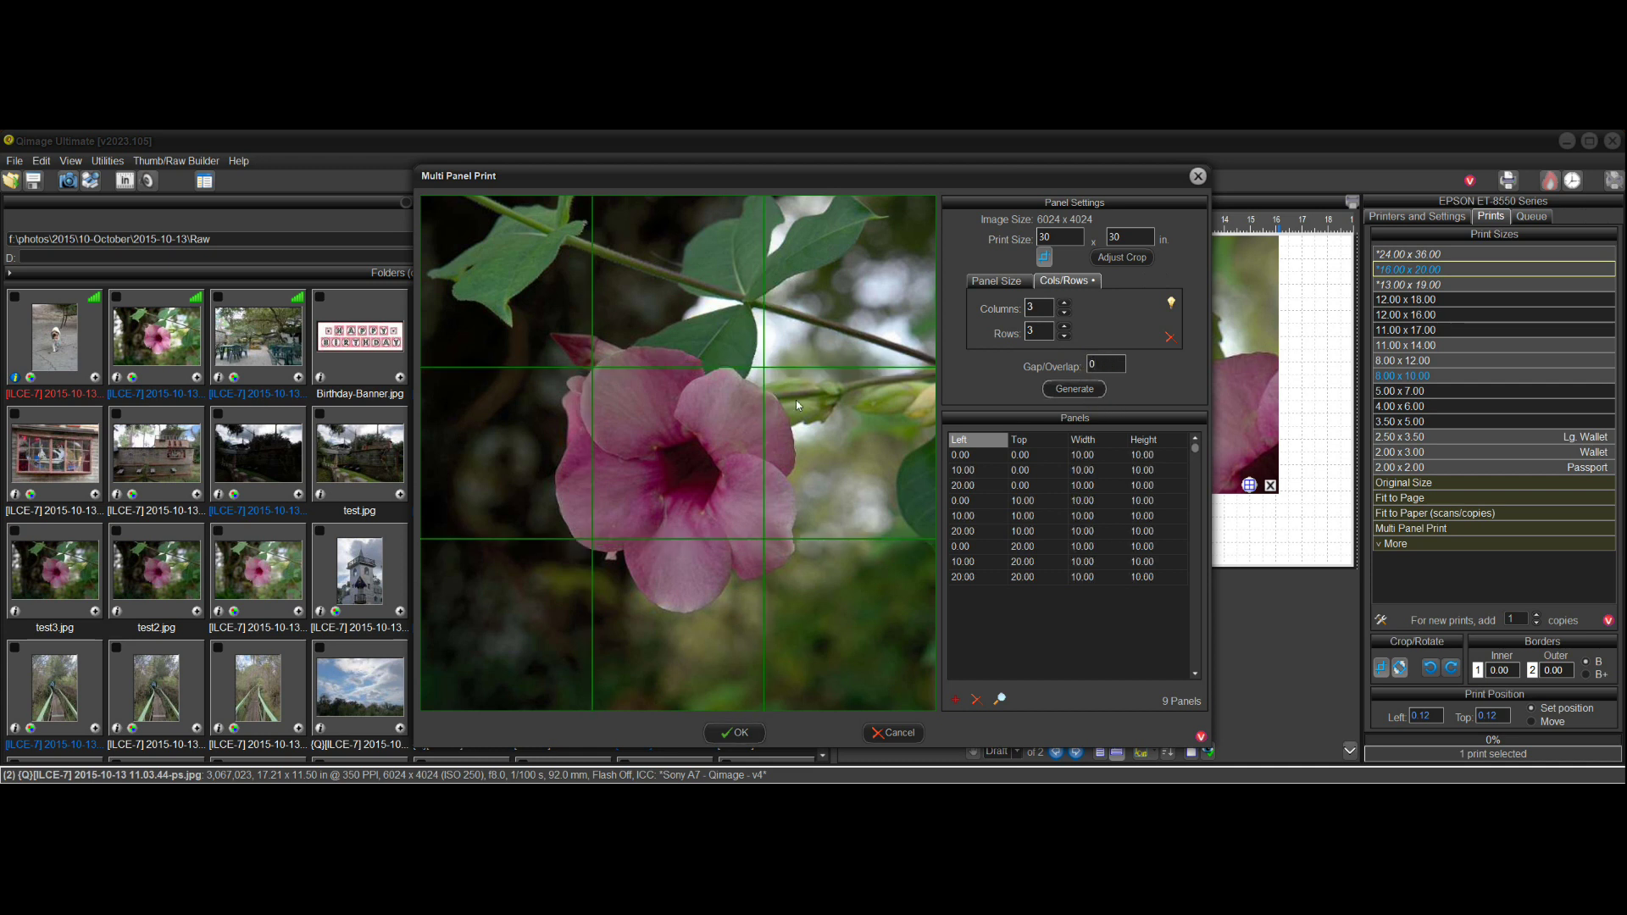
Set a 0.5 in overlap by entering -.5 as the gap value, and regenerate the panels
key(shift+Tab)
text(-25)
key(BackSpace)
key(BackSpace)
text(25)
key(Left)
key(BackSpace)
click(1078, 389)
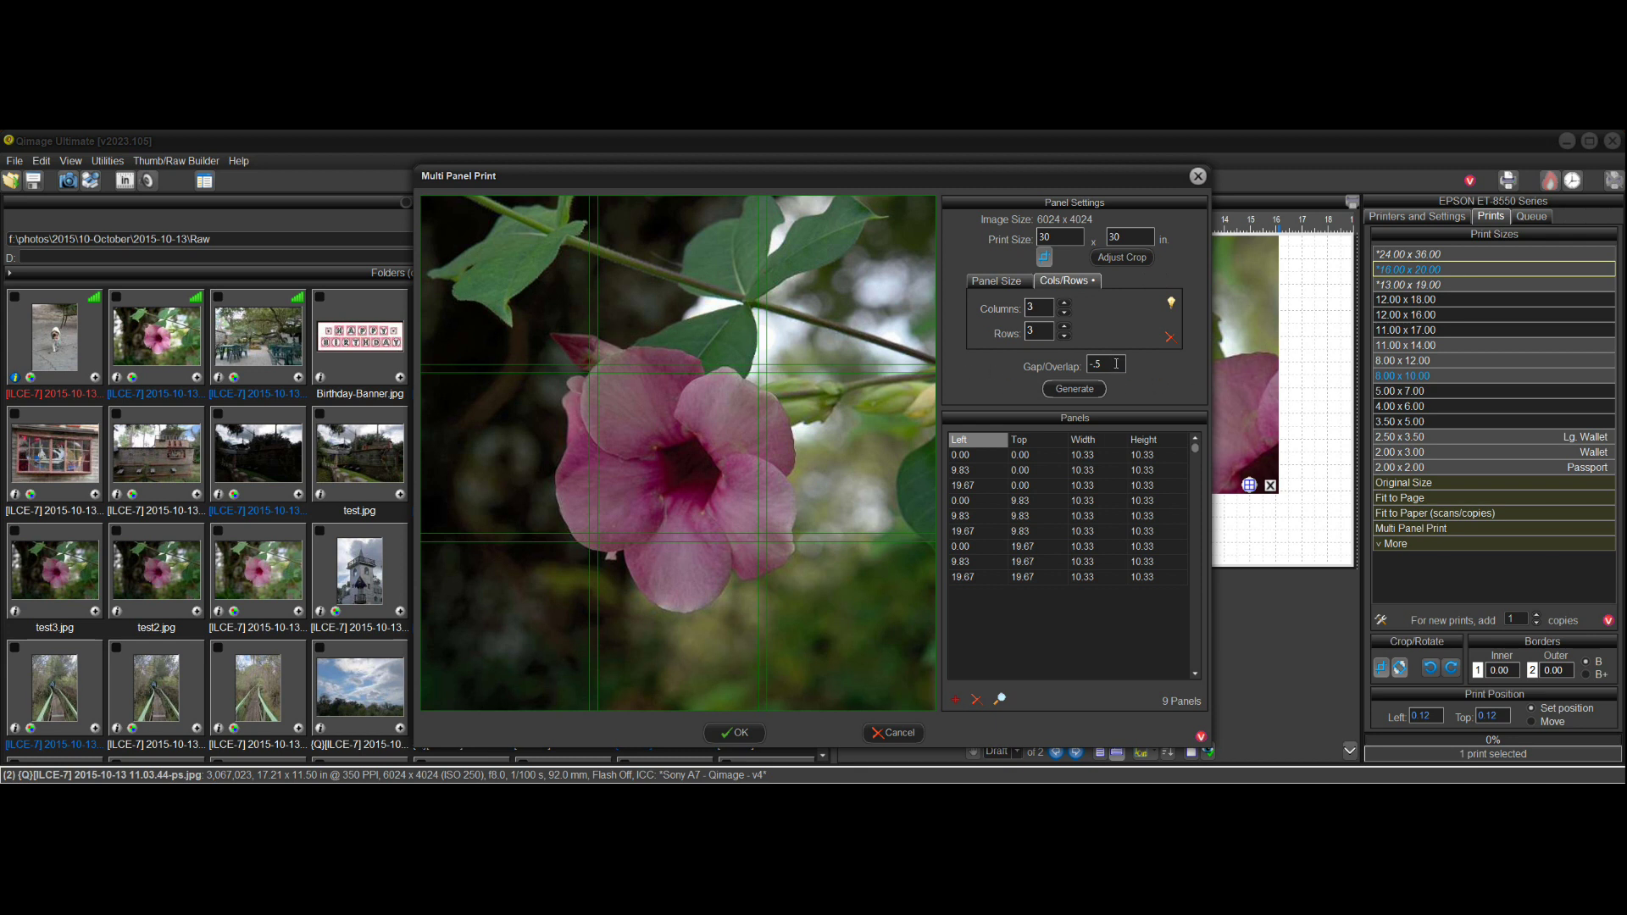
Remove the overlap by setting it to 0 and regenerate the 3 x 3 panels
drag(1082, 365, 1102, 365)
text(0)
click(1092, 395)
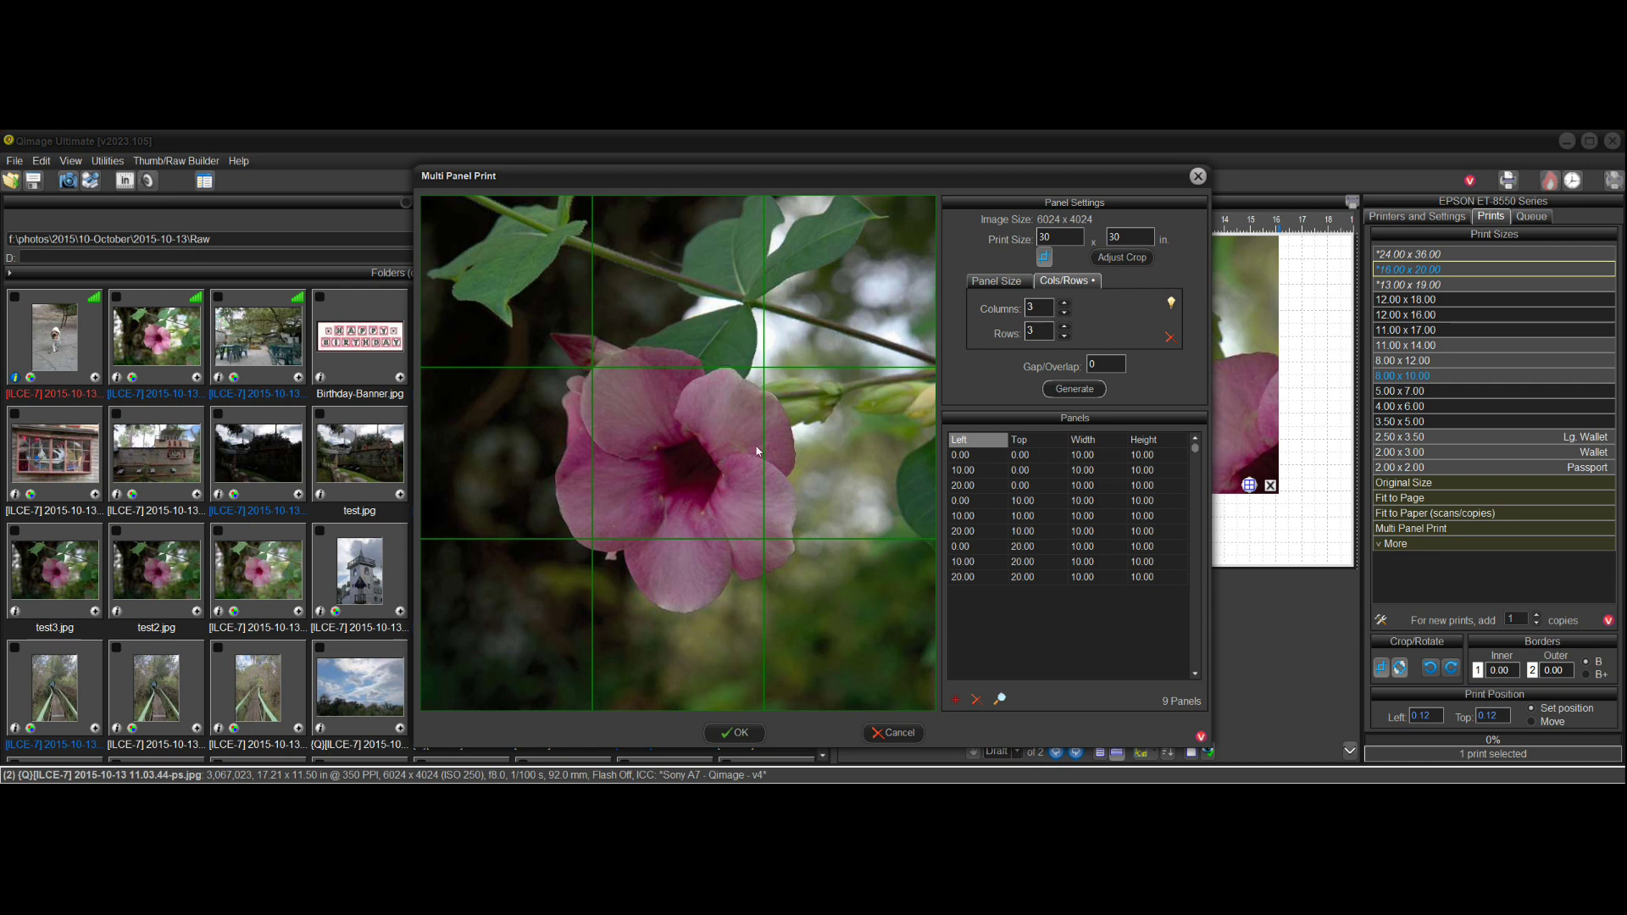
Discard the changed multi panel settings and remove all prints from the pages
click(905, 735)
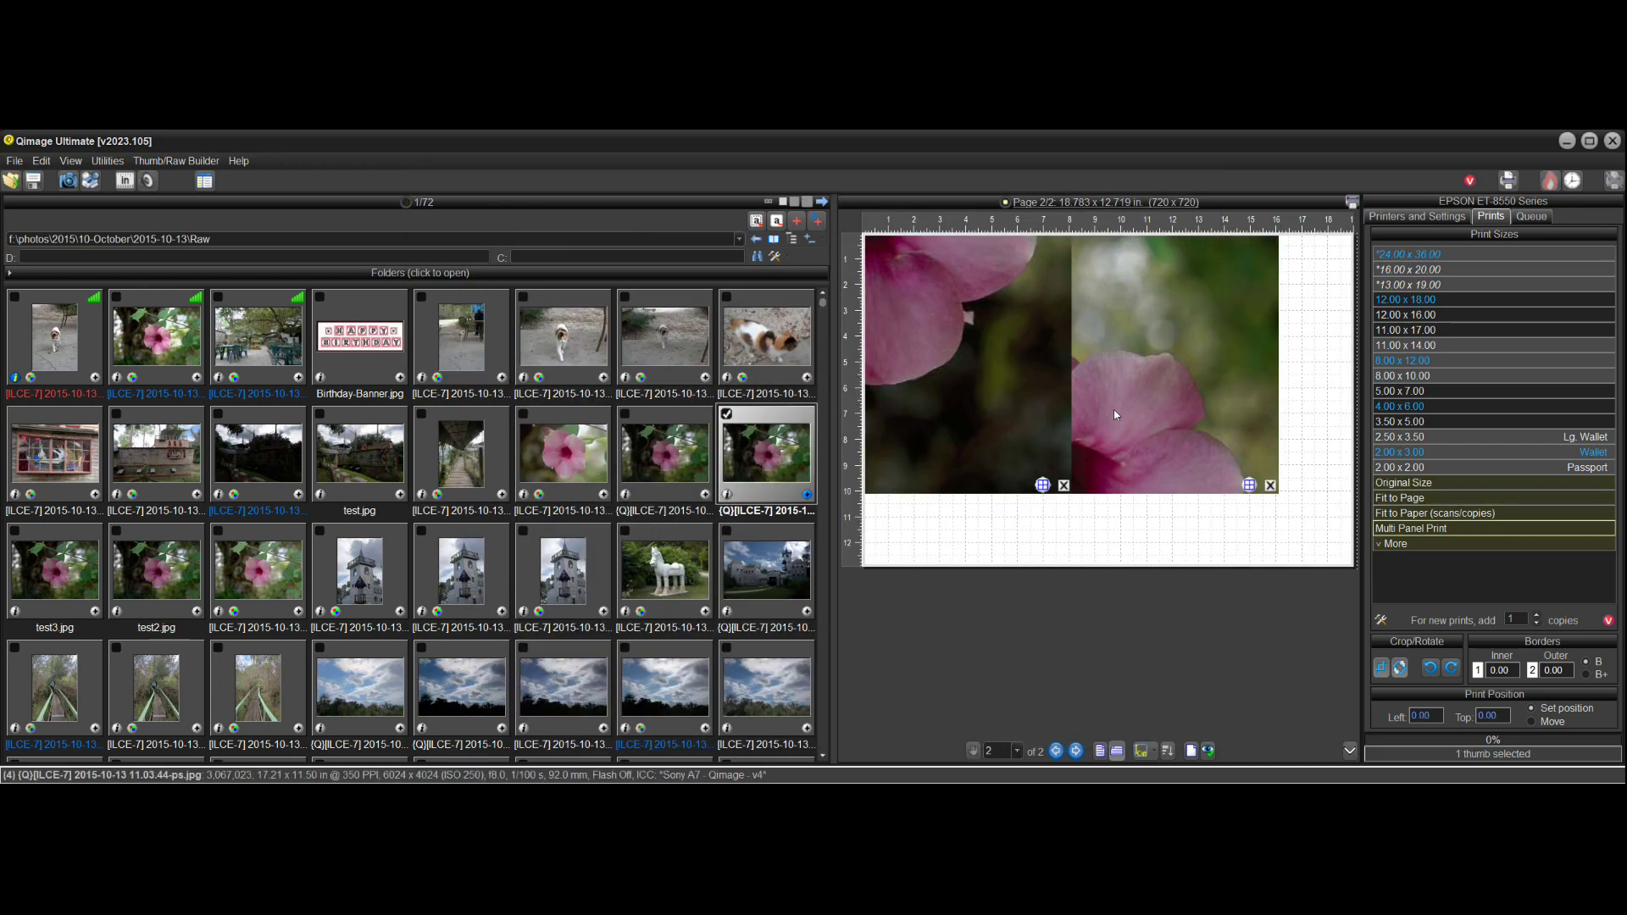
right_click(1157, 411)
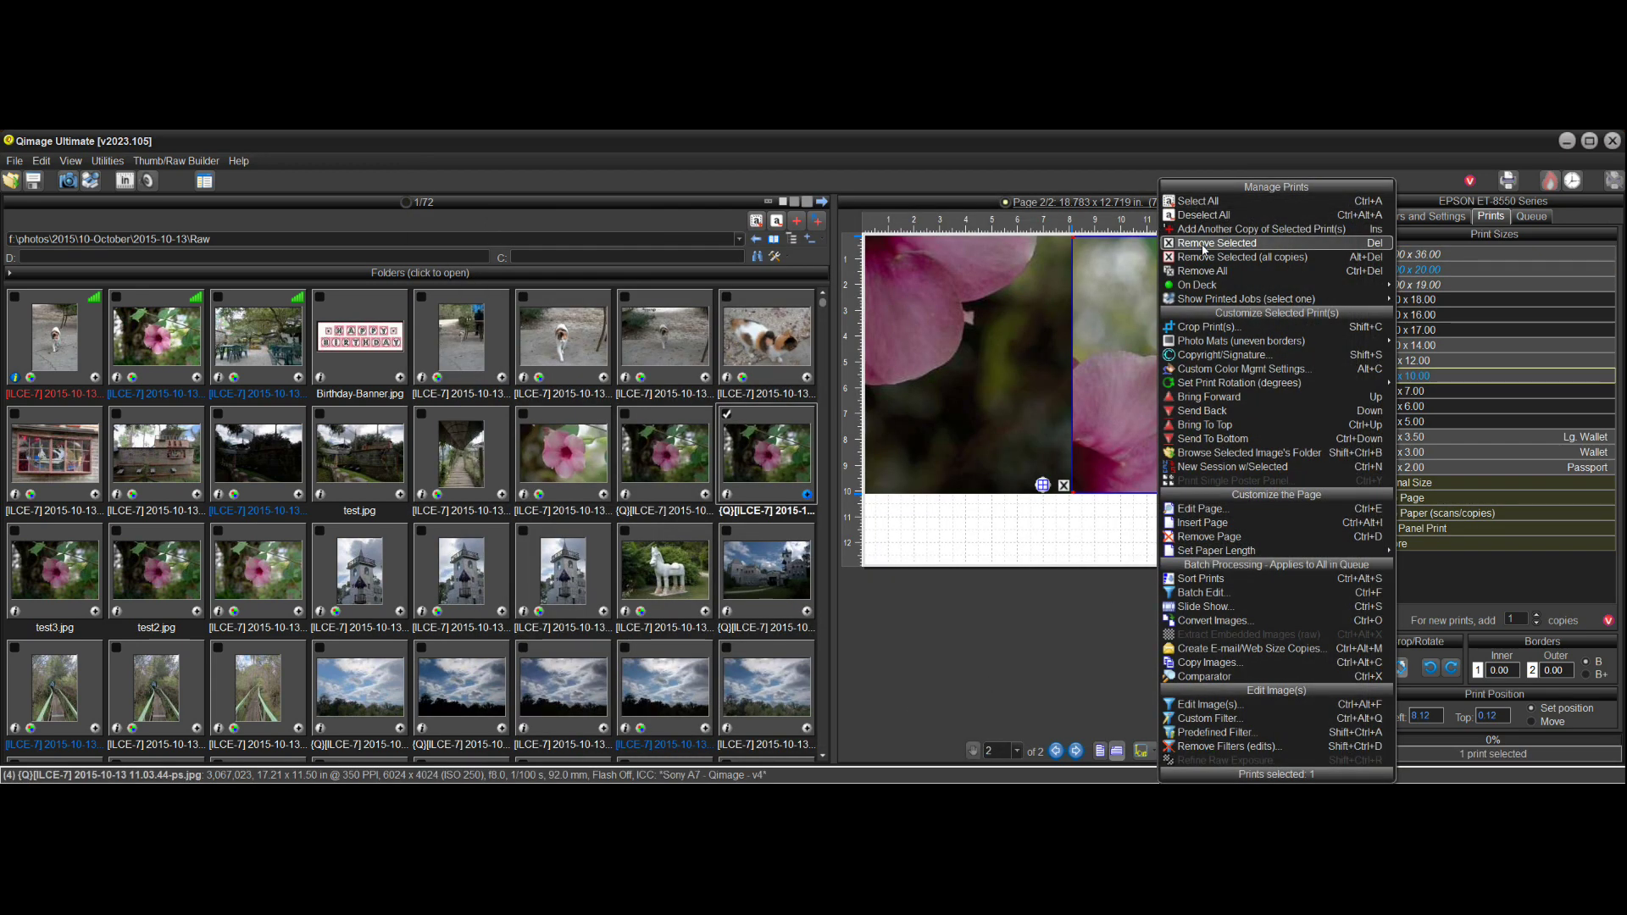
click(1230, 270)
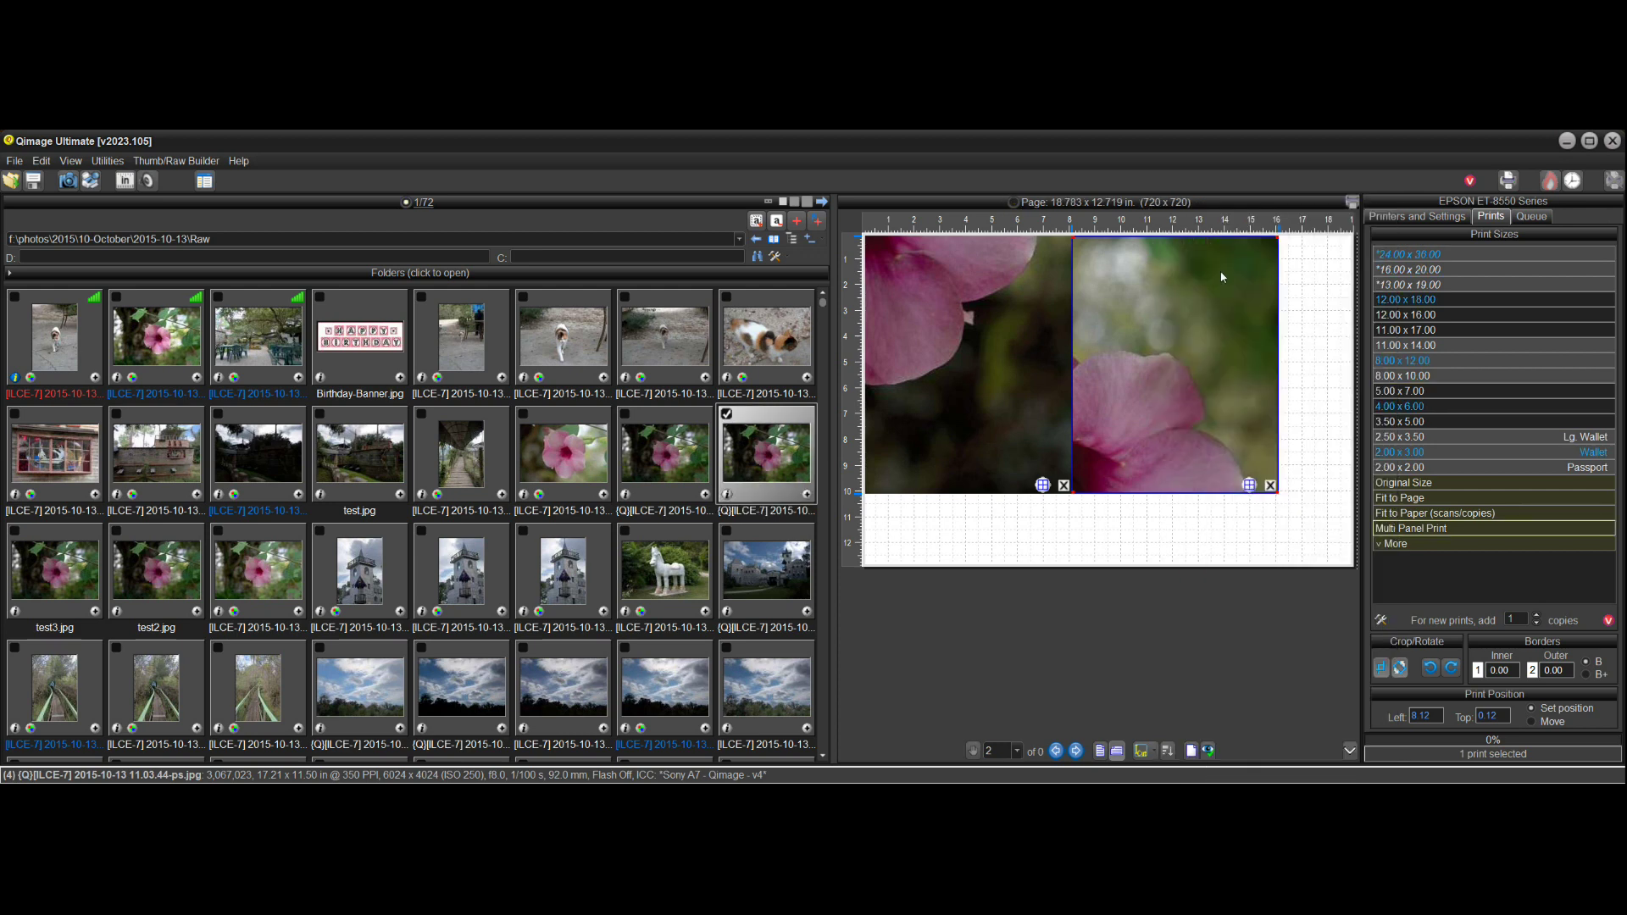
Set up Birthday-Banner.jpg as a multi panel print 18 in high and generate 10.72 x 18 in panels
click(364, 355)
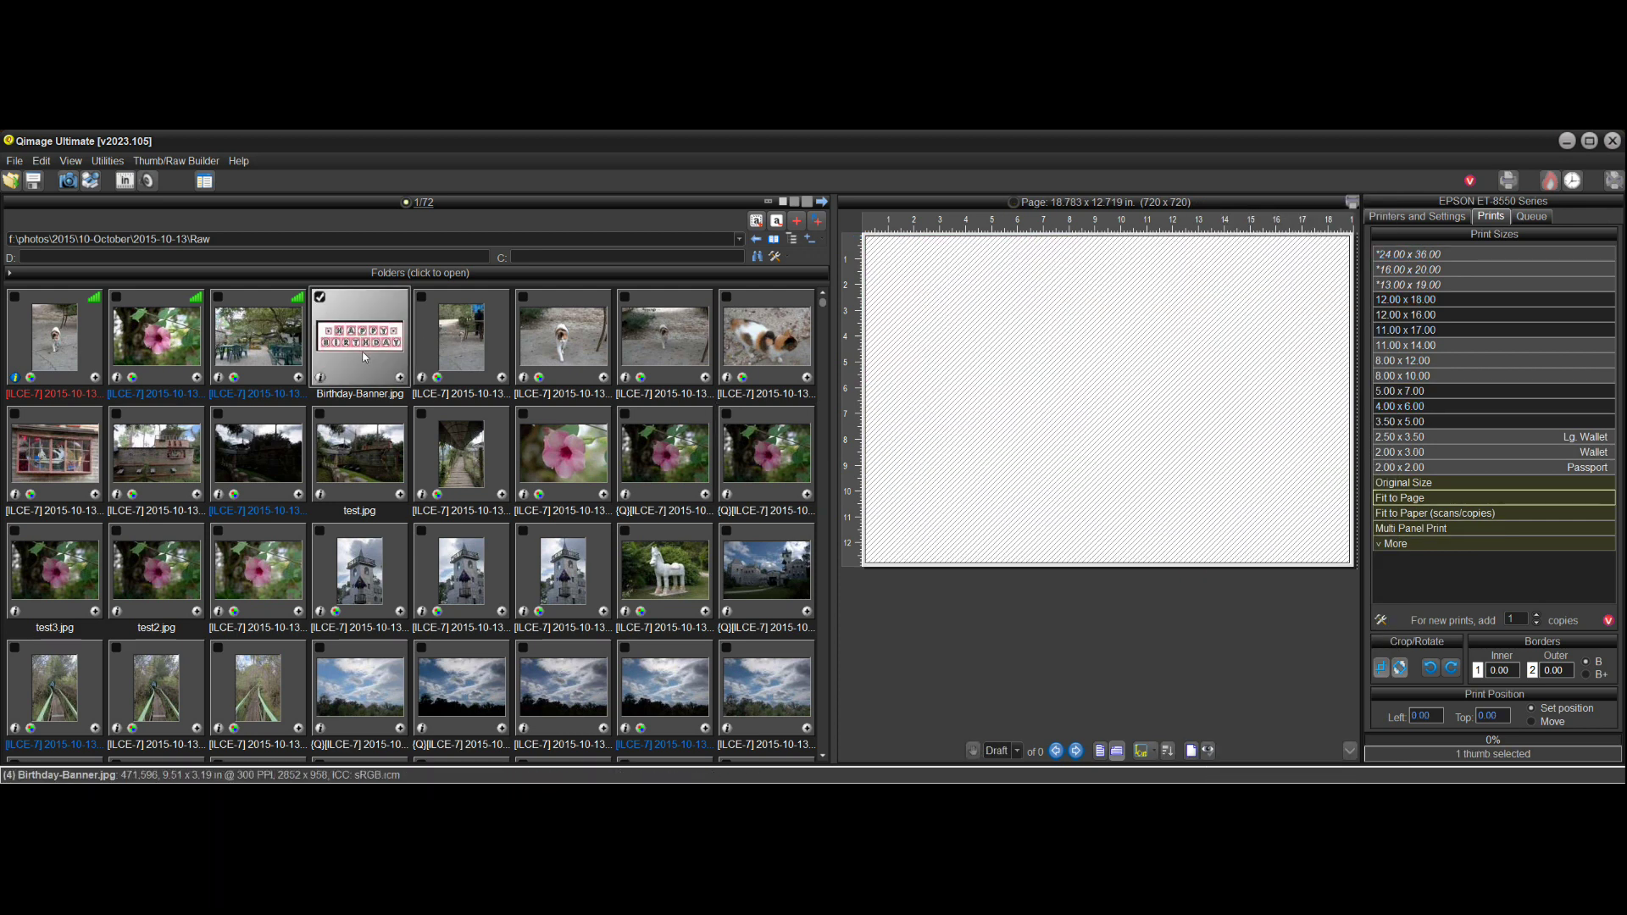
click(1476, 528)
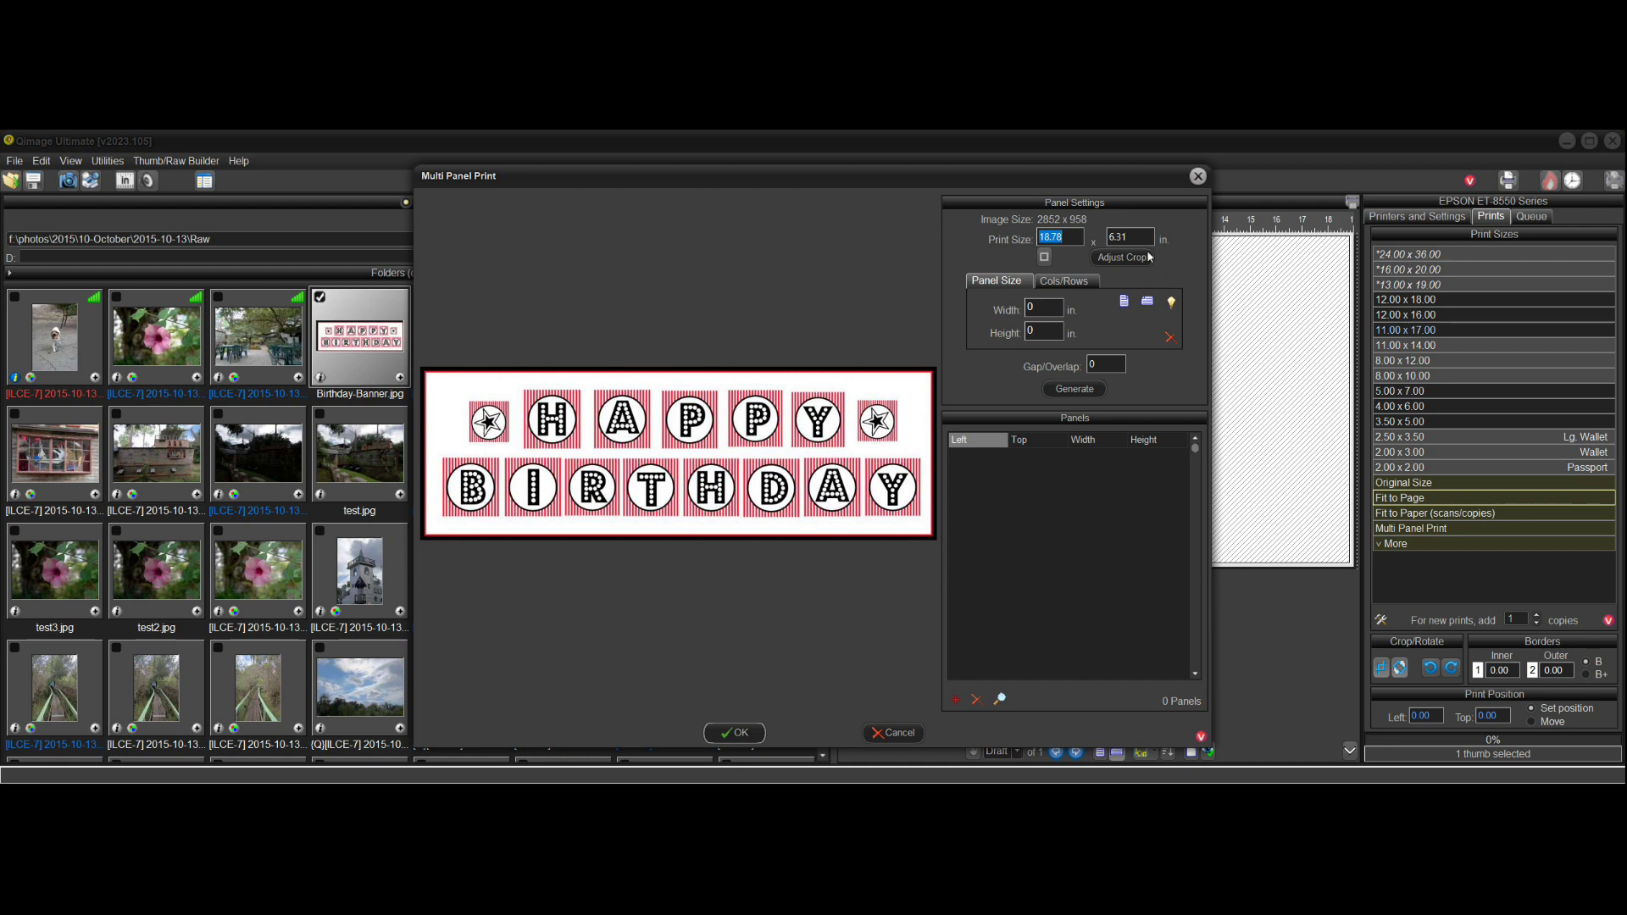
drag(1150, 178, 966, 196)
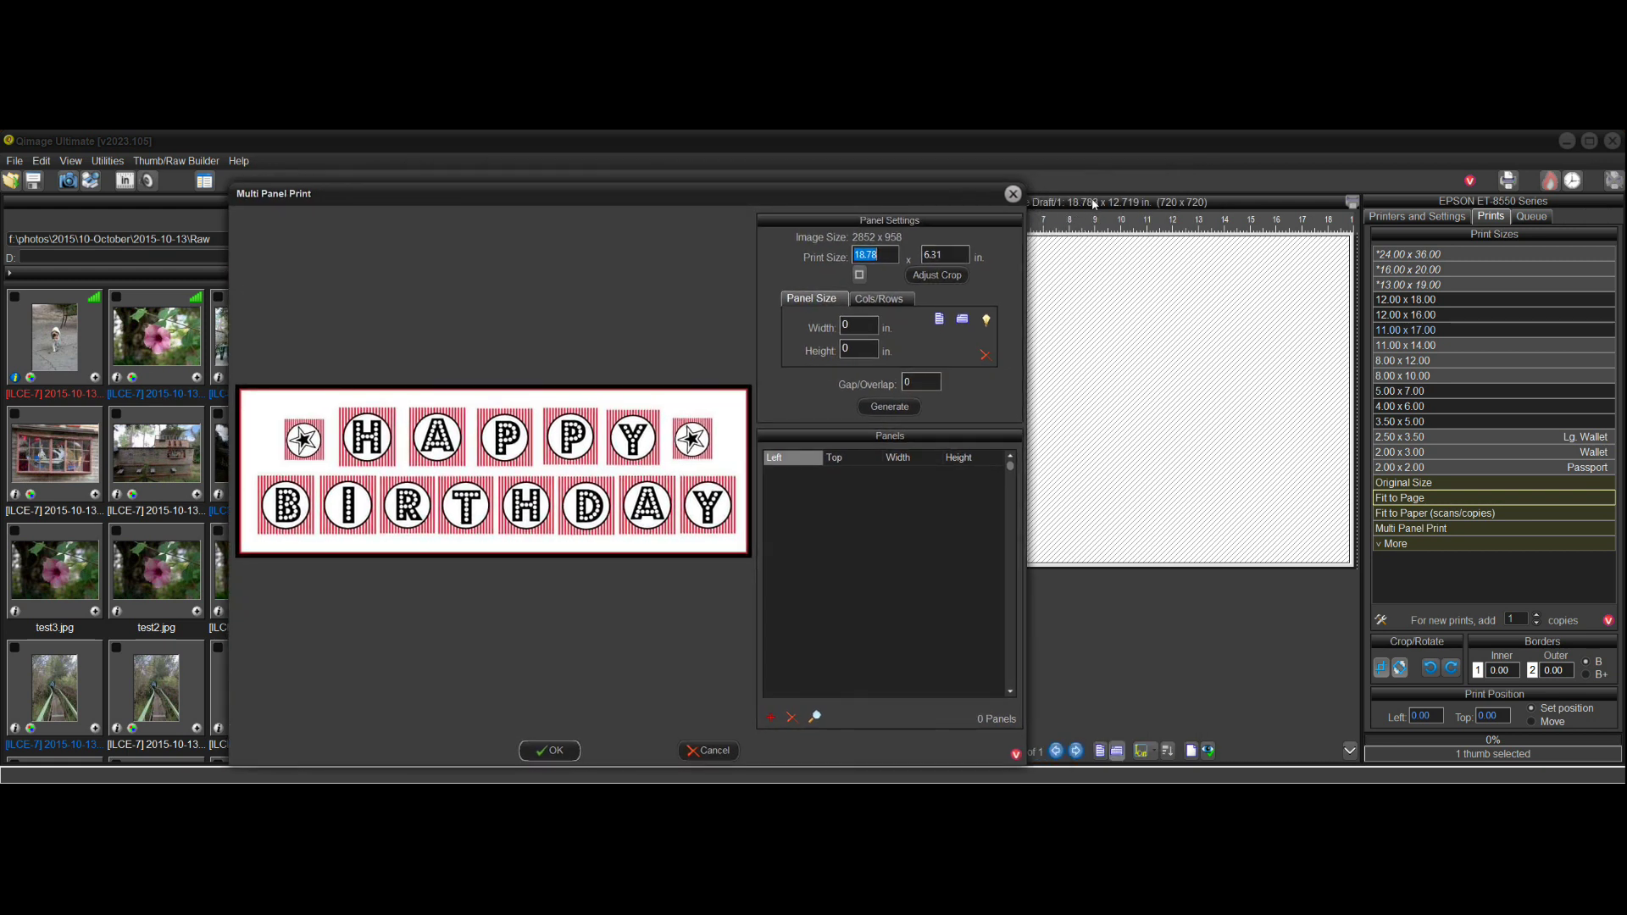
drag(924, 203, 1161, 176)
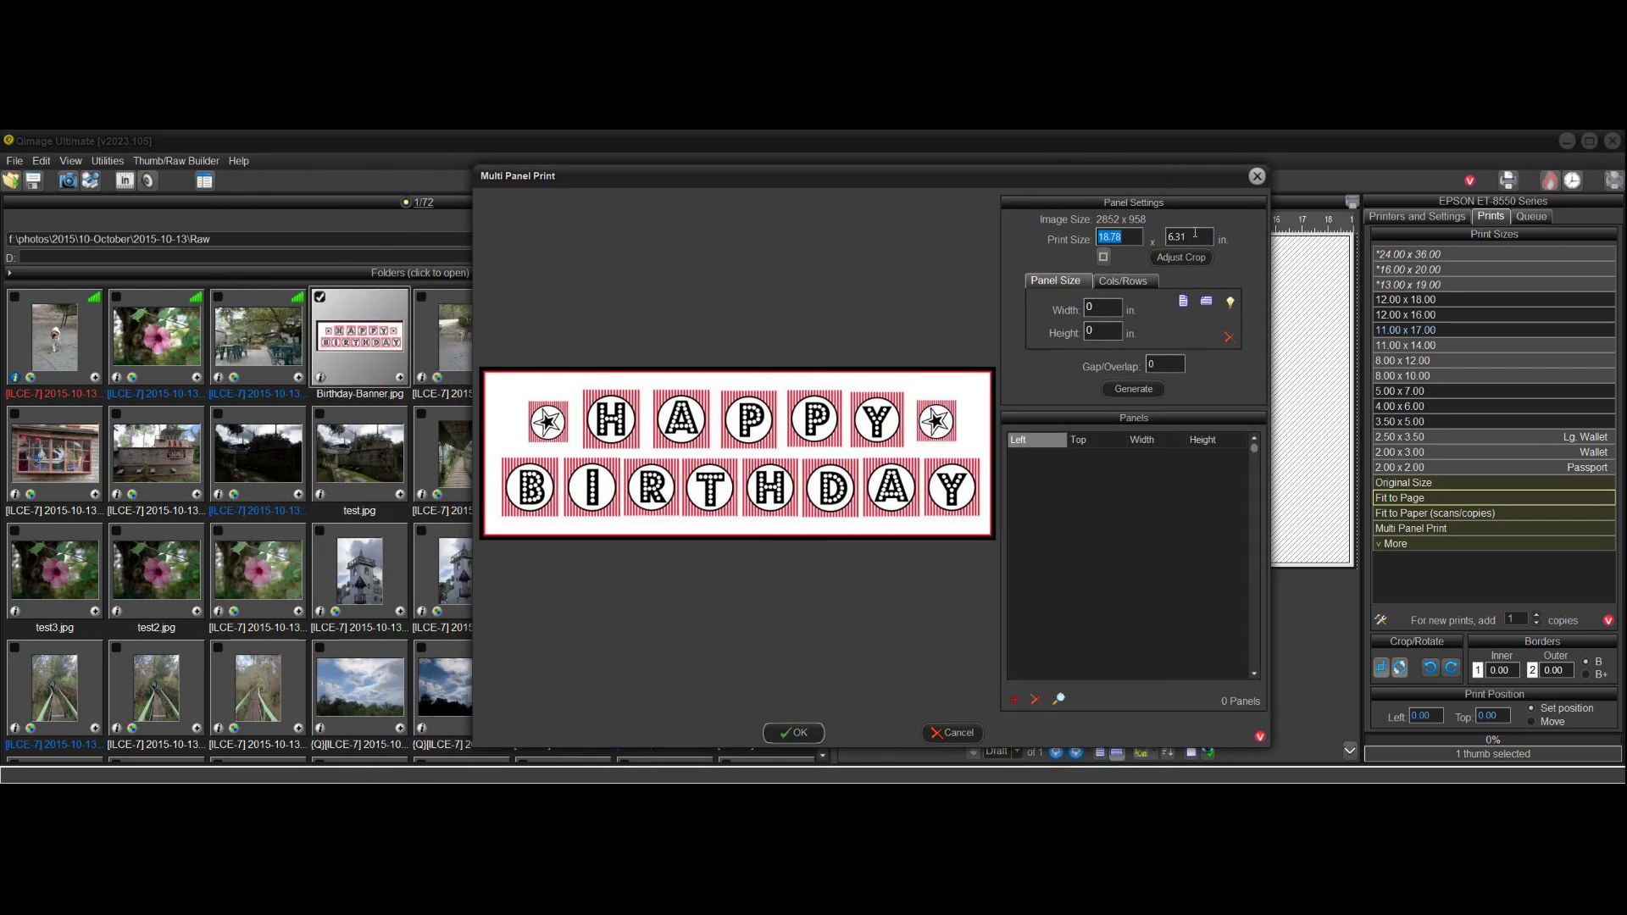
click(1104, 257)
key(Tab)
text(18)
click(1149, 391)
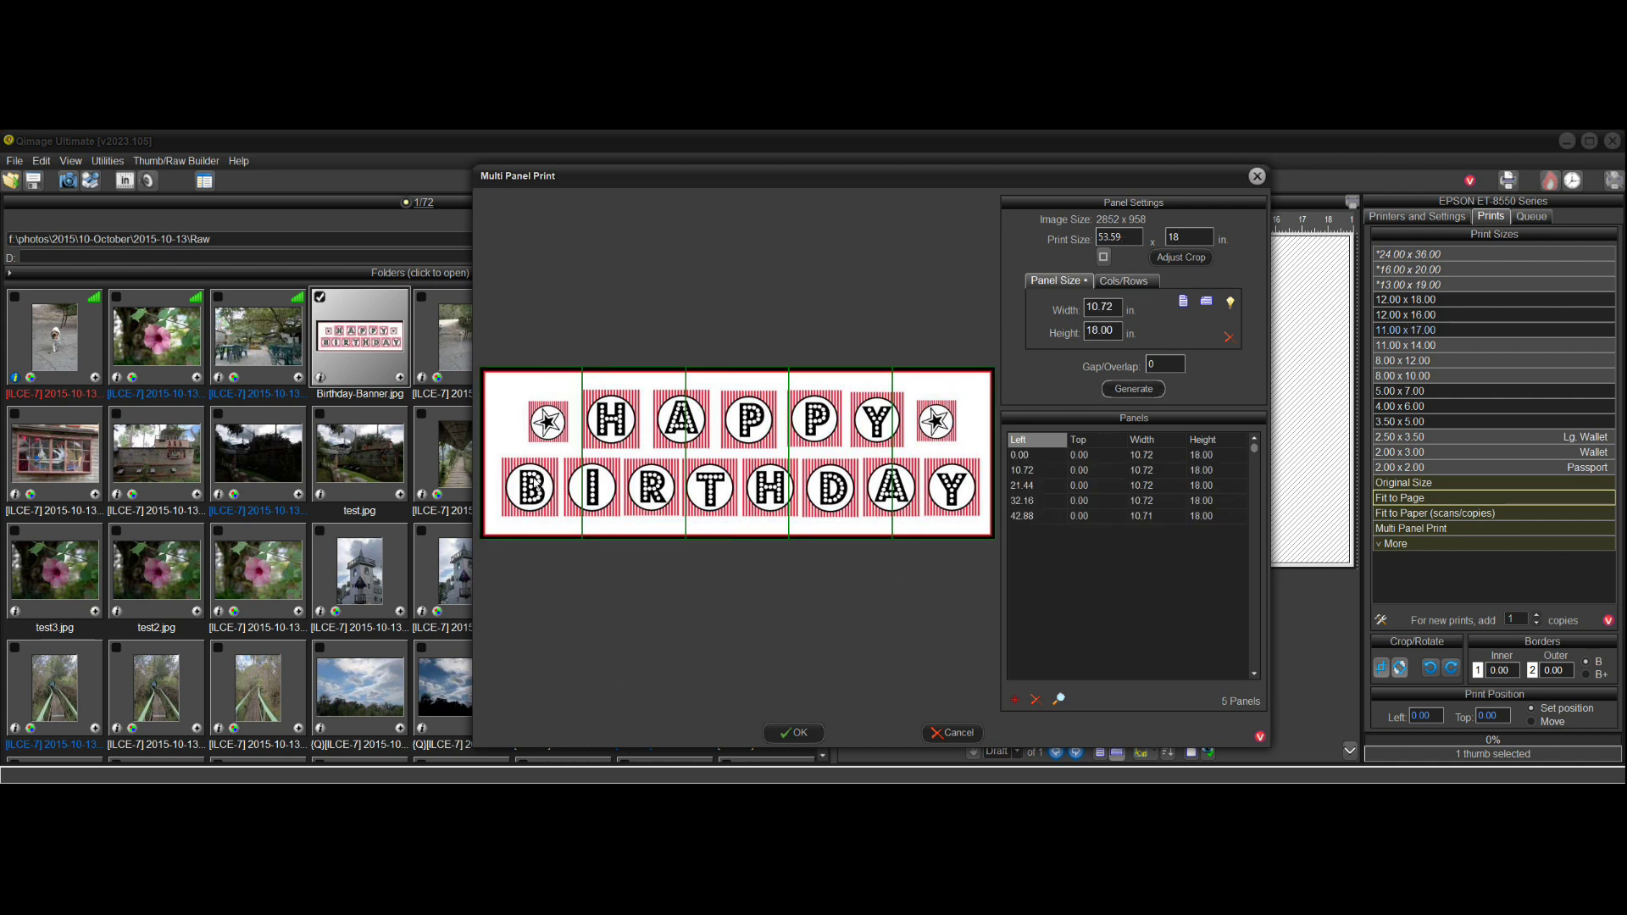
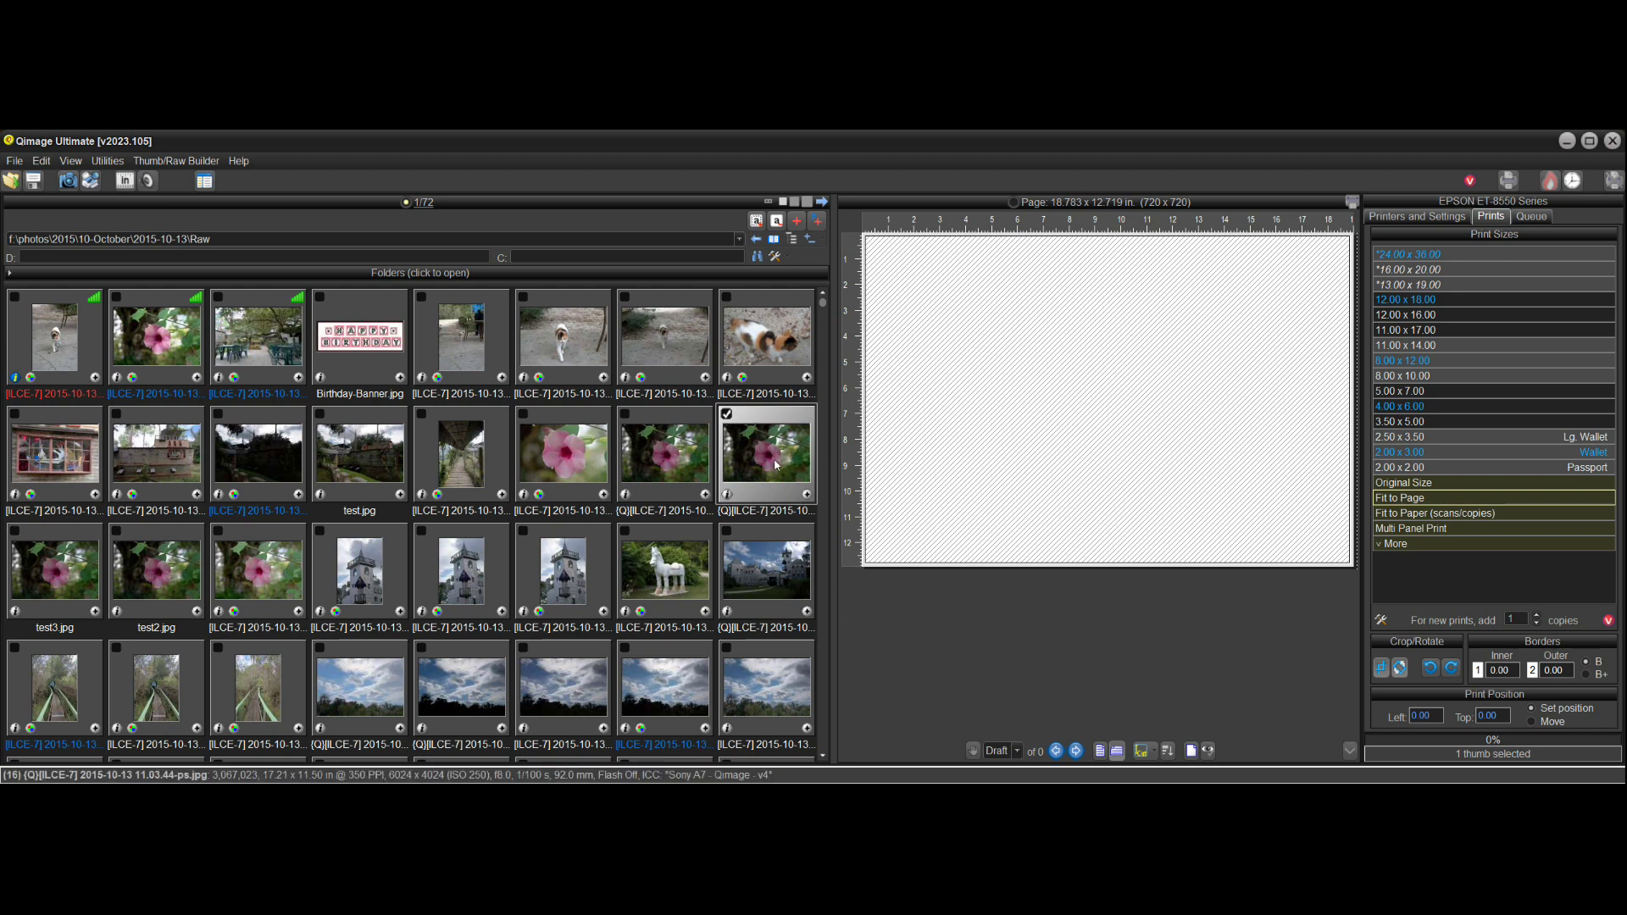
Set up the flower photo as an 18 in high multi panel print and generate 5 columns and 1 row
click(1451, 531)
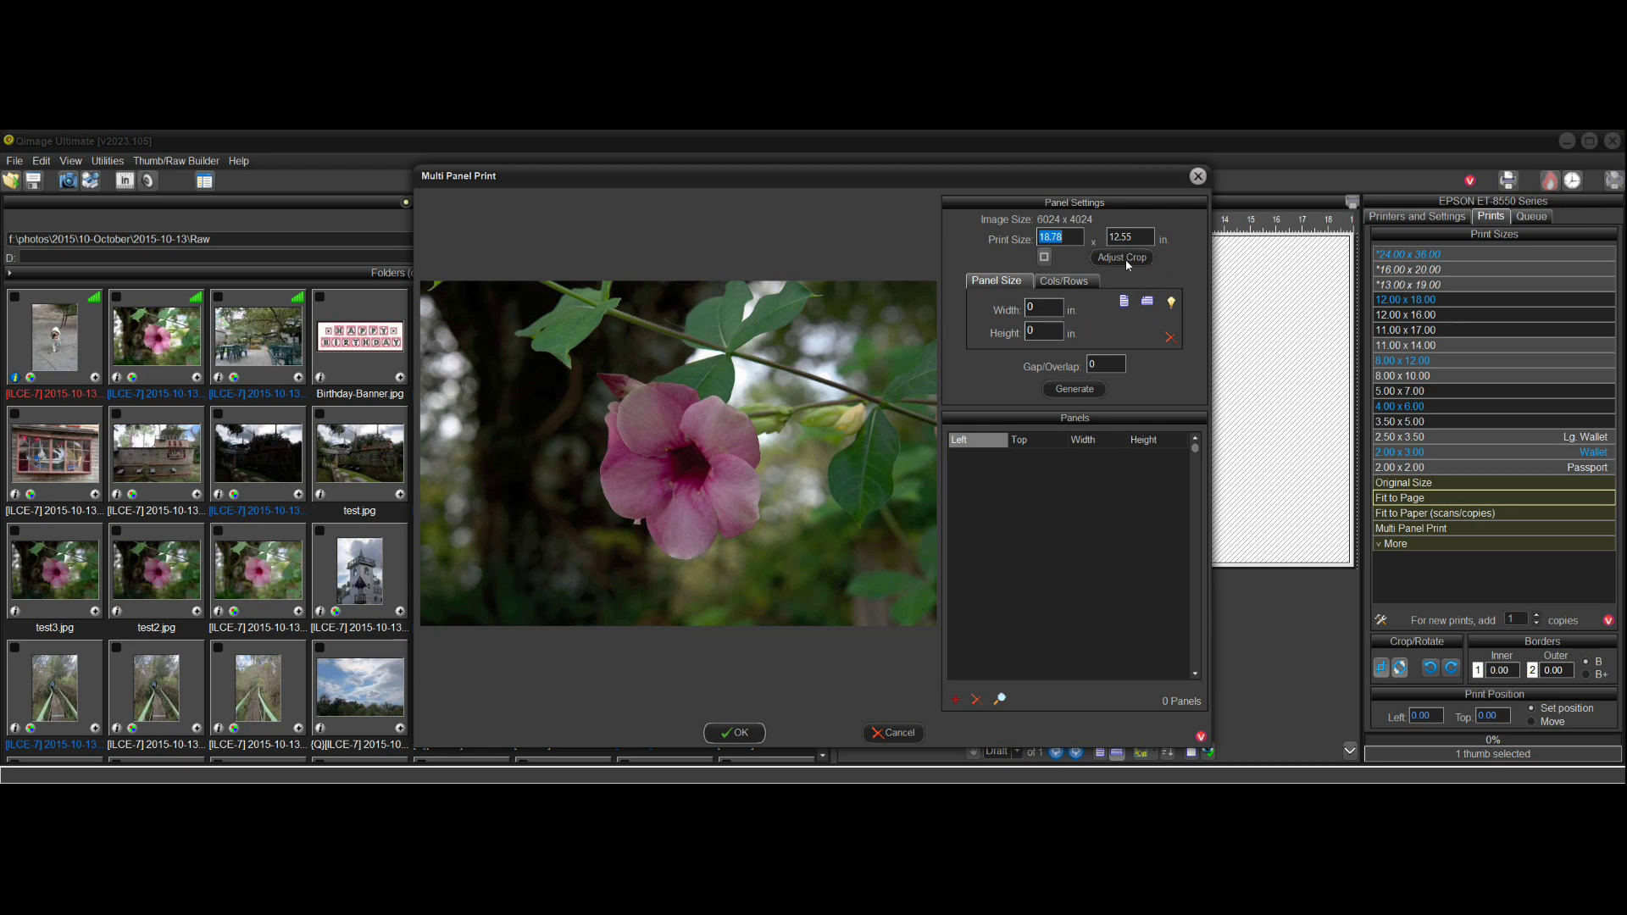
click(1141, 237)
text(18)
click(1063, 281)
text(5)
double_click(1042, 331)
text(1)
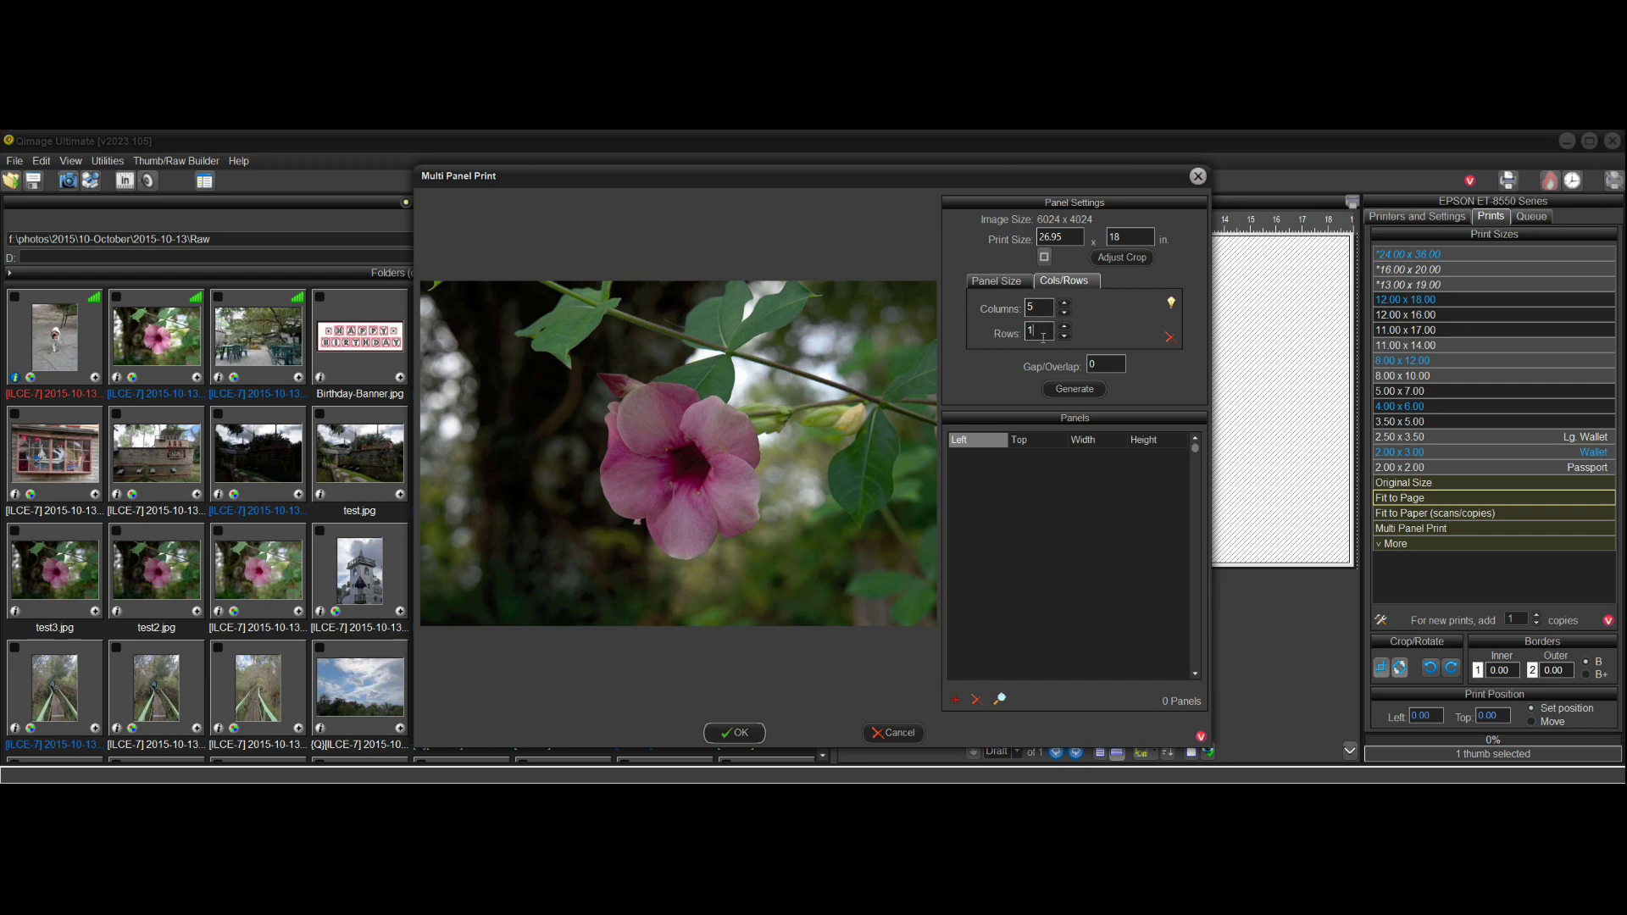
click(1070, 390)
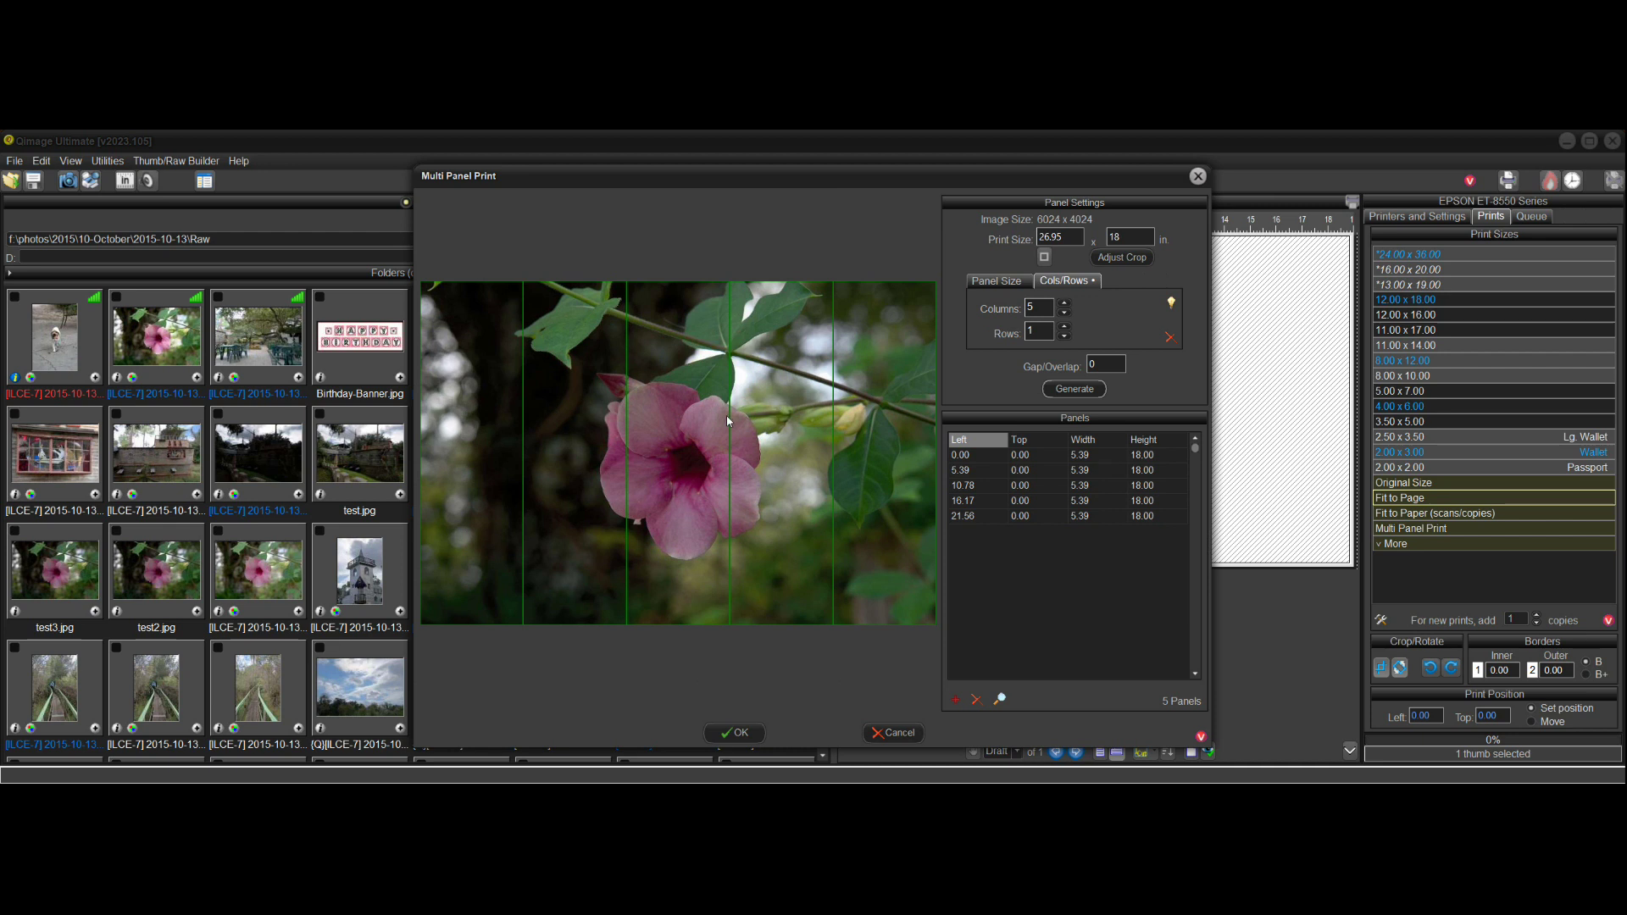
Set the gap between the five flower panels to 0.5 in and regenerate them
double_click(1103, 361)
text(0.5)
click(1095, 389)
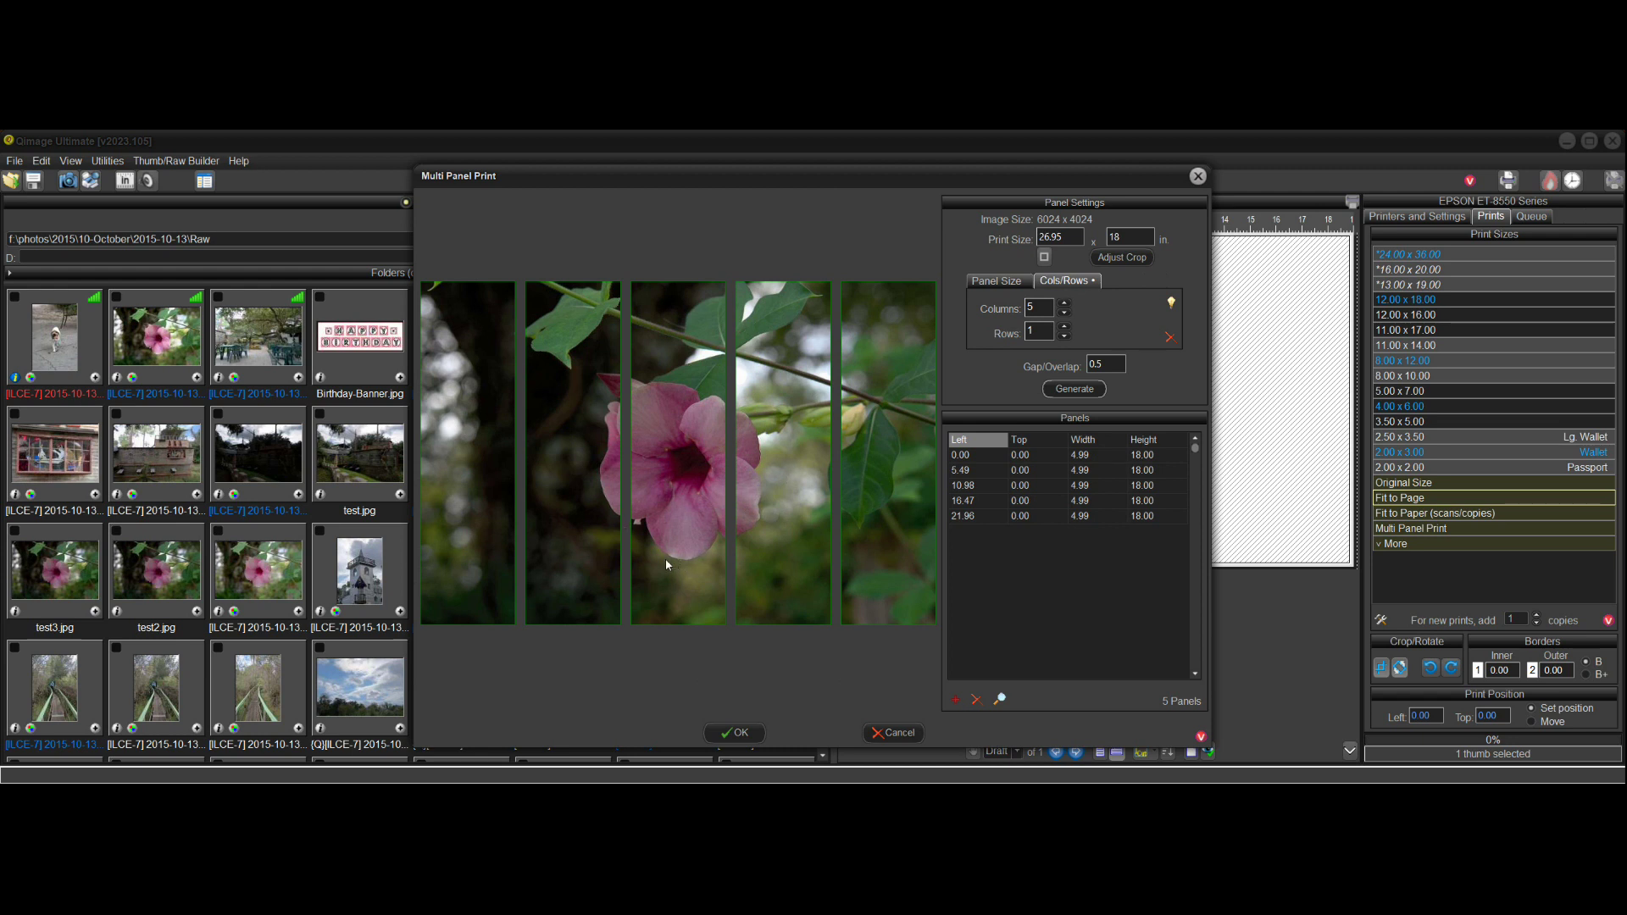
Set the second panel's height to 14 in and its top offset to 2 in
click(582, 460)
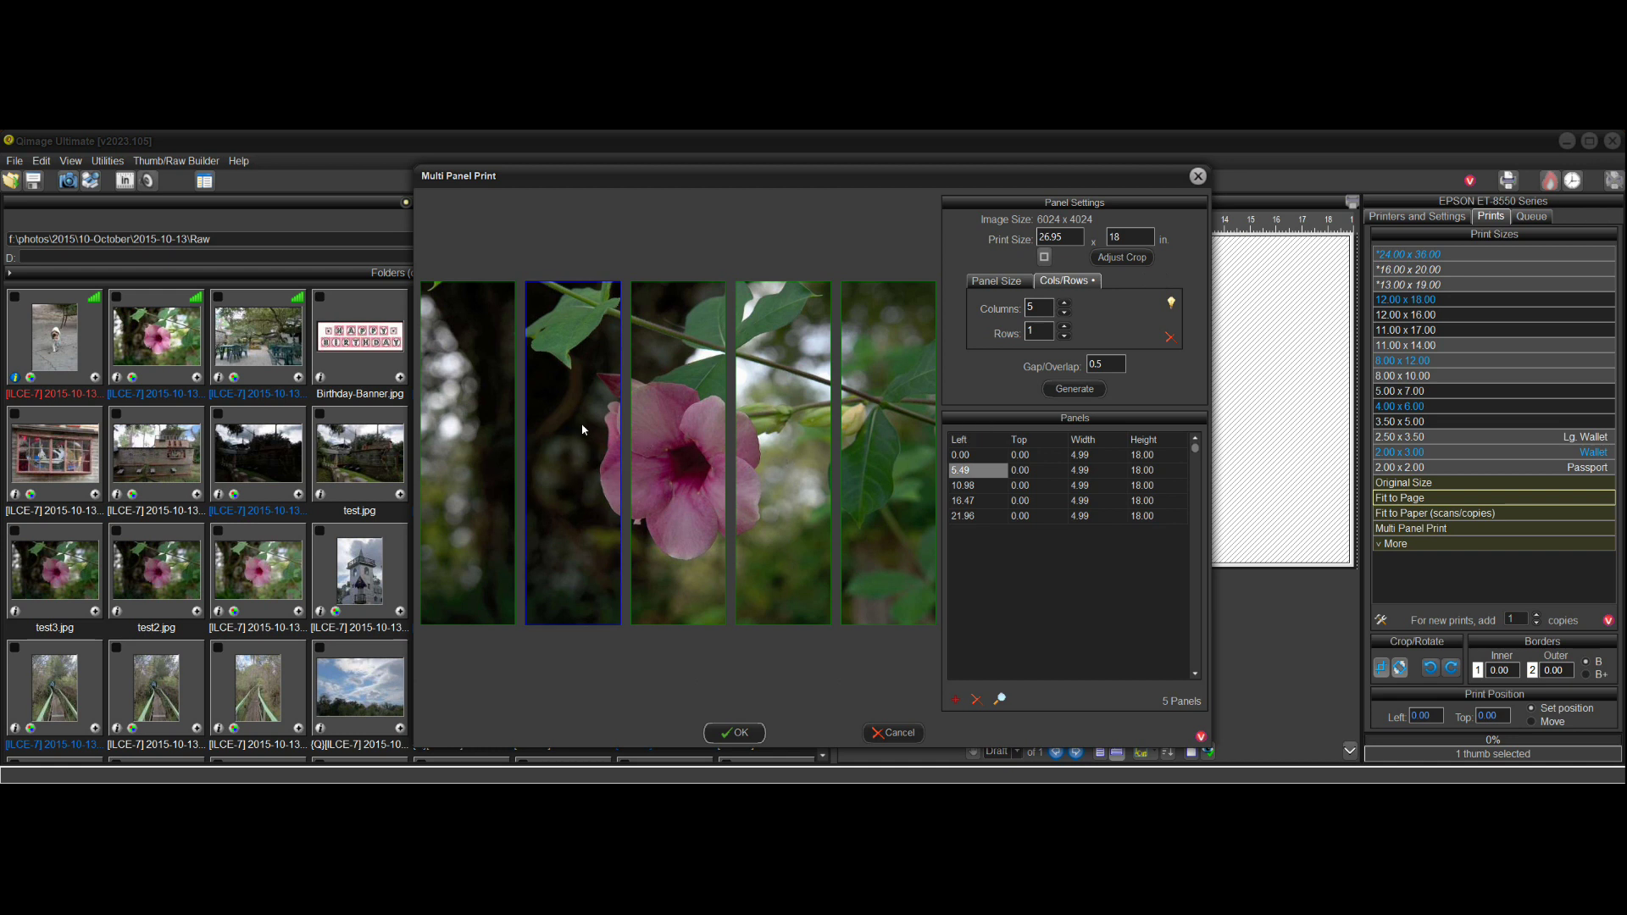
click(1148, 473)
text(14)
click(1036, 469)
text(2)
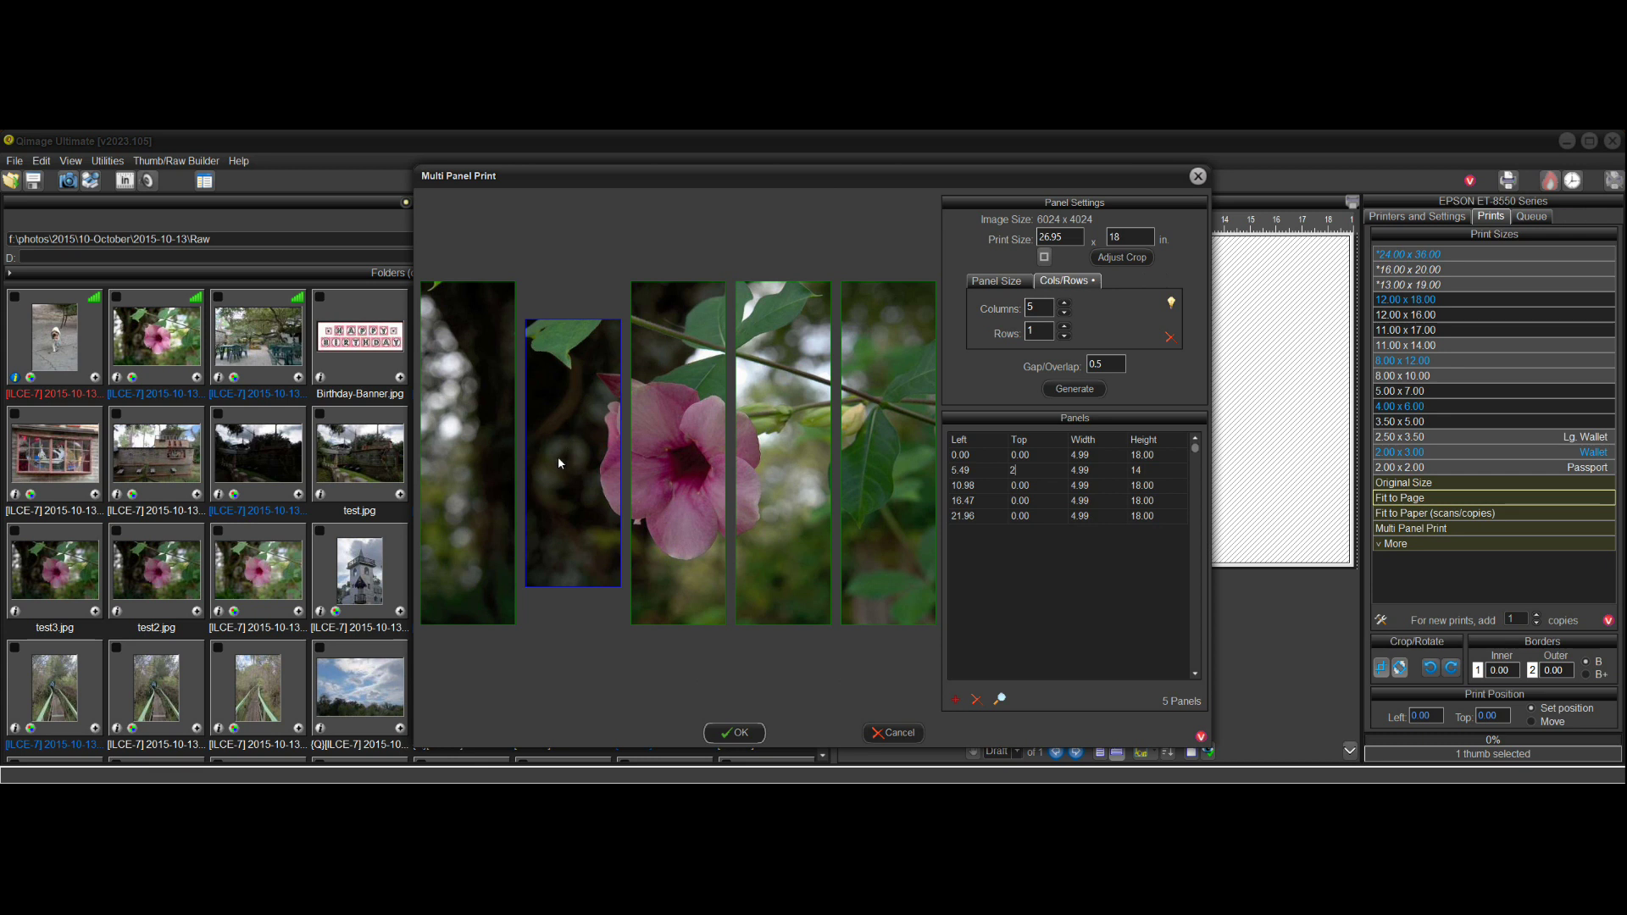
Set the first panel's height to 10 in and its top offset to 4 in
click(470, 451)
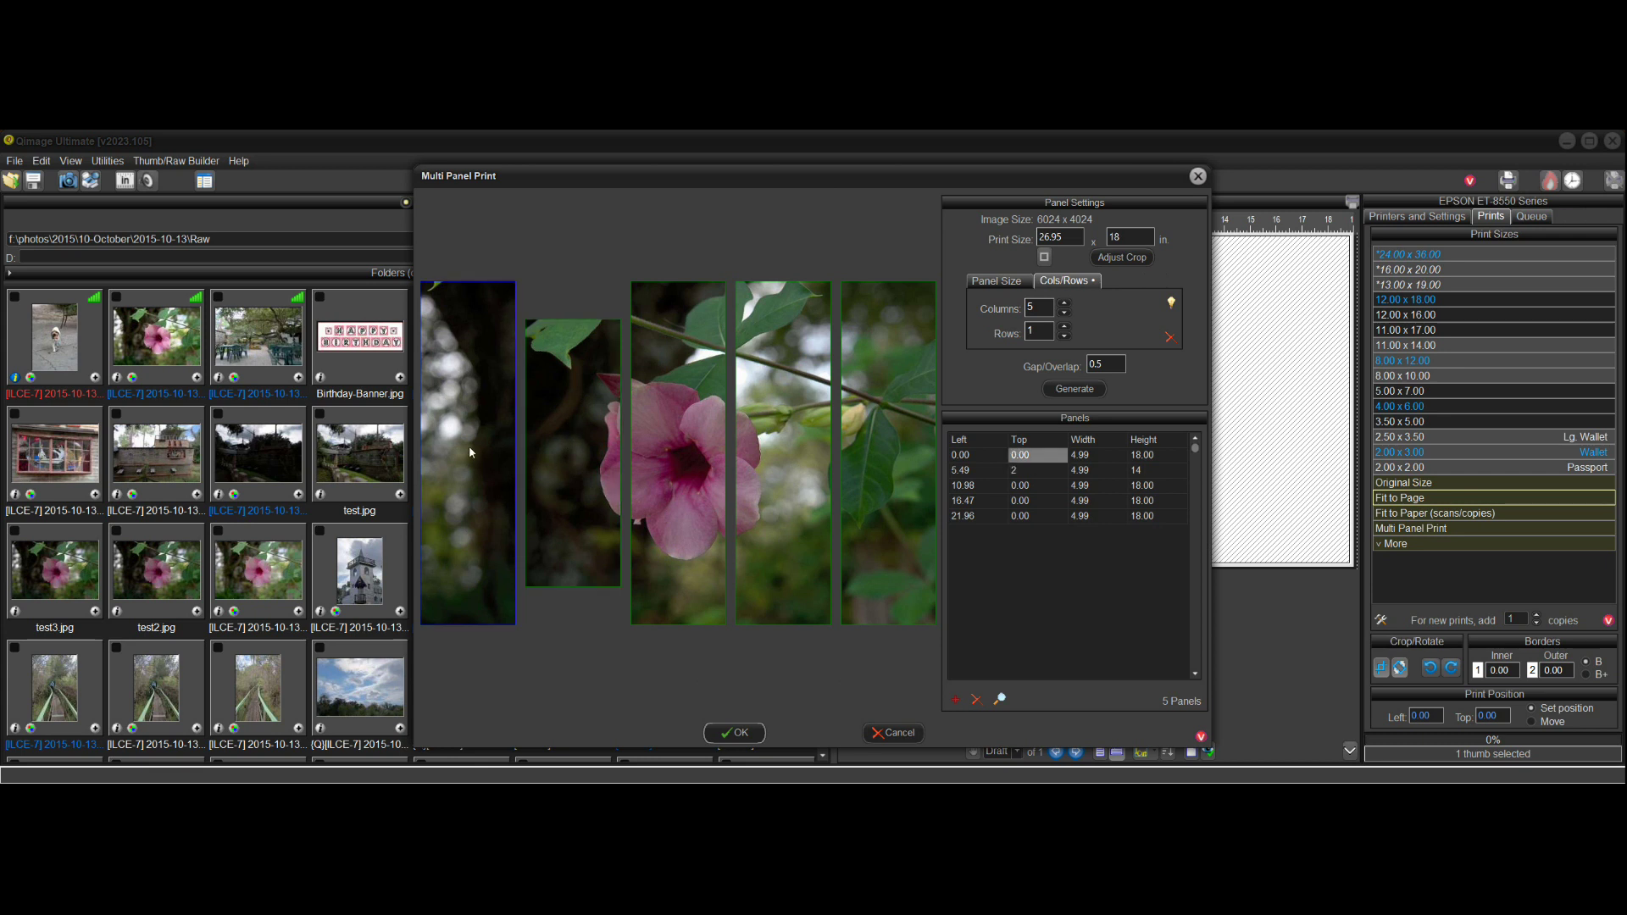
click(1162, 455)
text(10)
click(1047, 456)
text(4)
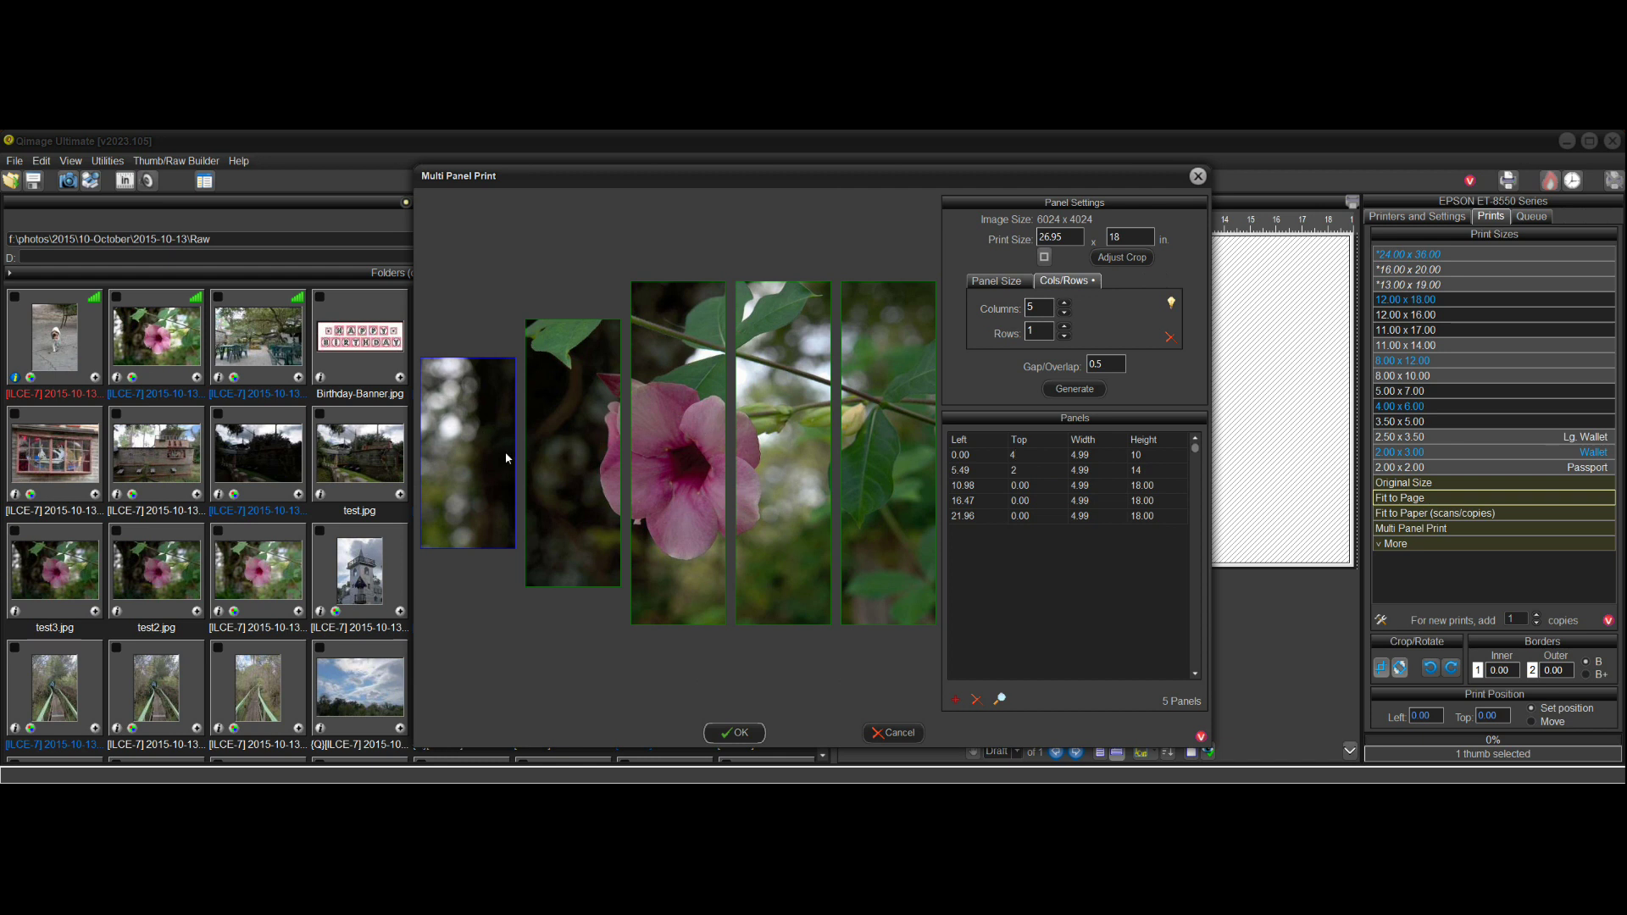
Set the fourth panel's height to 14 in and its top offset to 2 in
click(790, 444)
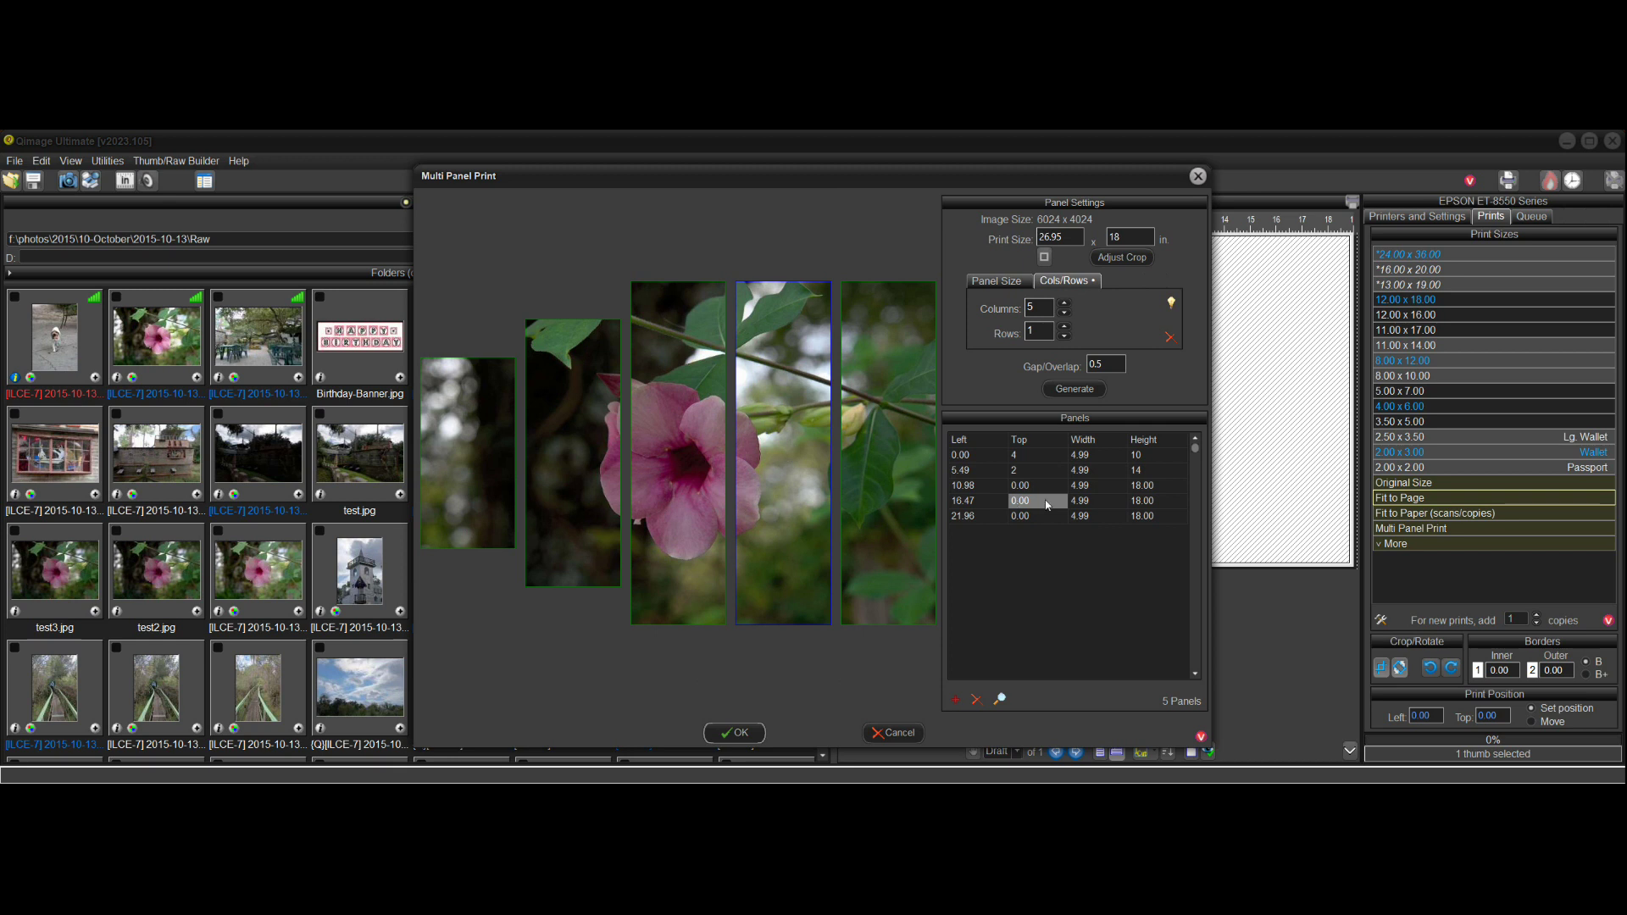
click(1151, 505)
text(14)
click(1026, 499)
text(2)
key(Return)
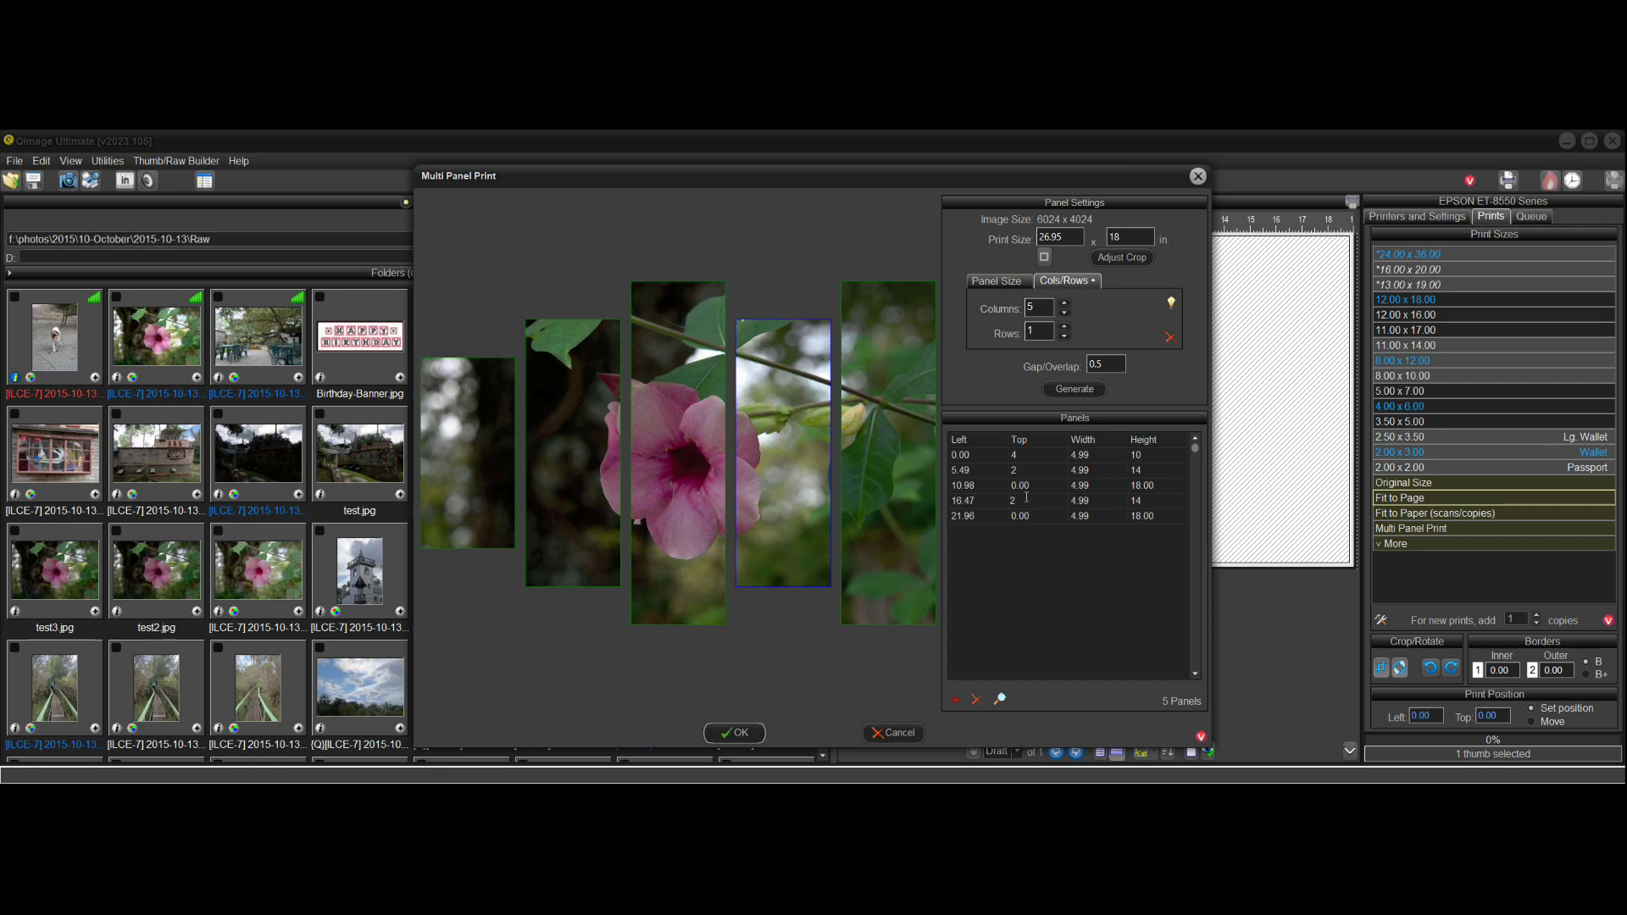
Set the fifth panel's height to 10 in and its top offset to 4 in
click(888, 496)
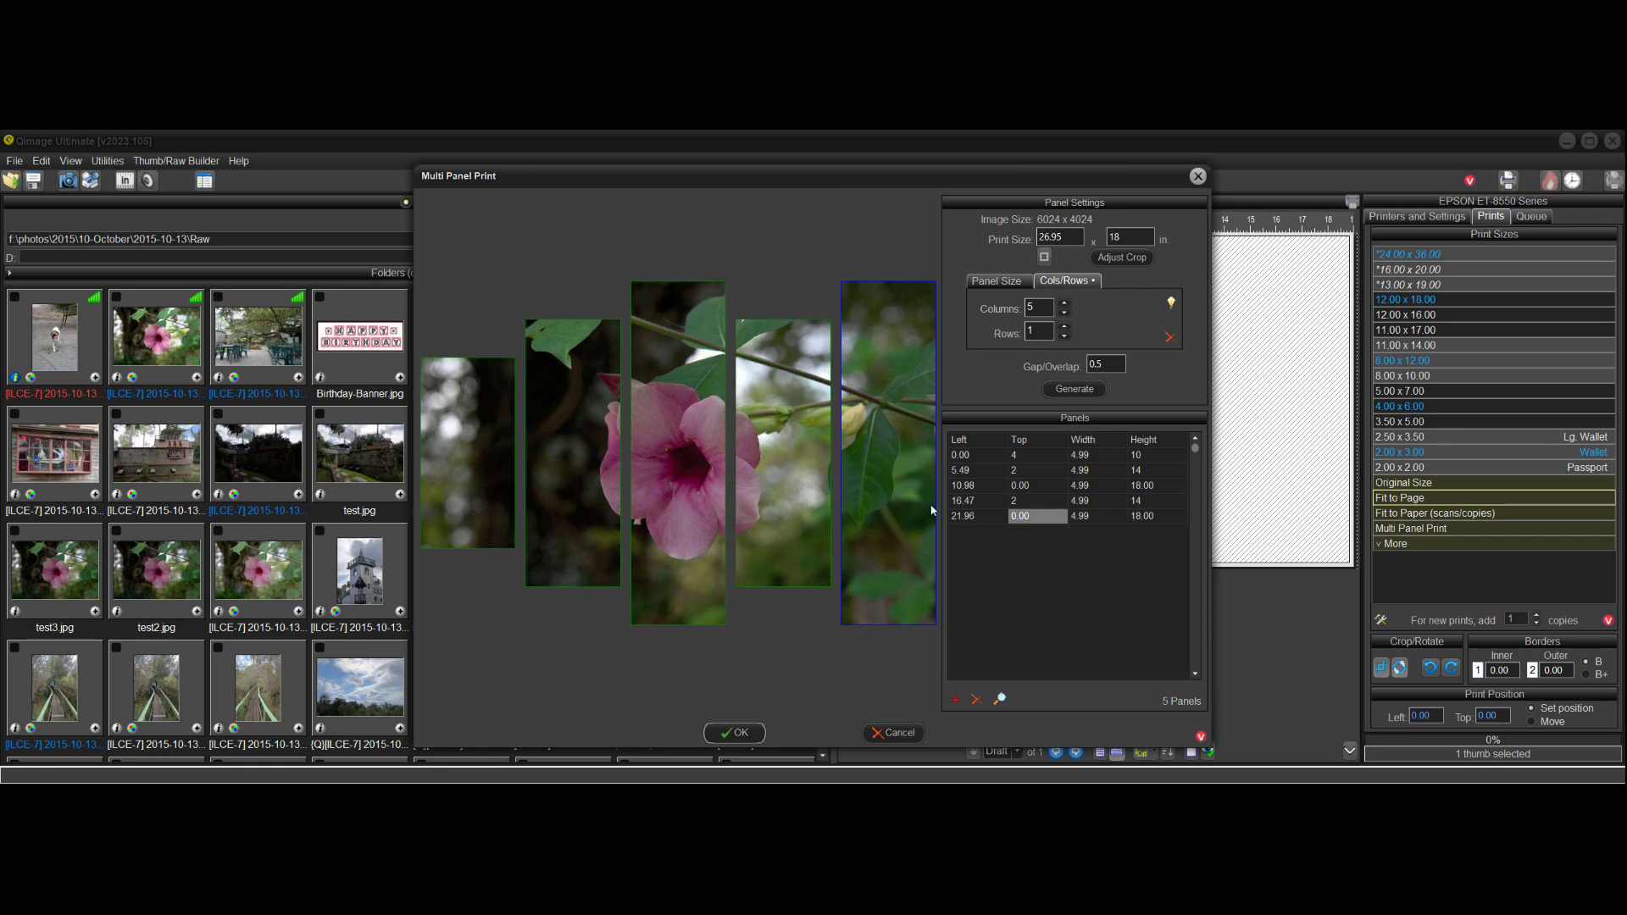
click(1154, 515)
text(10)
text(4)
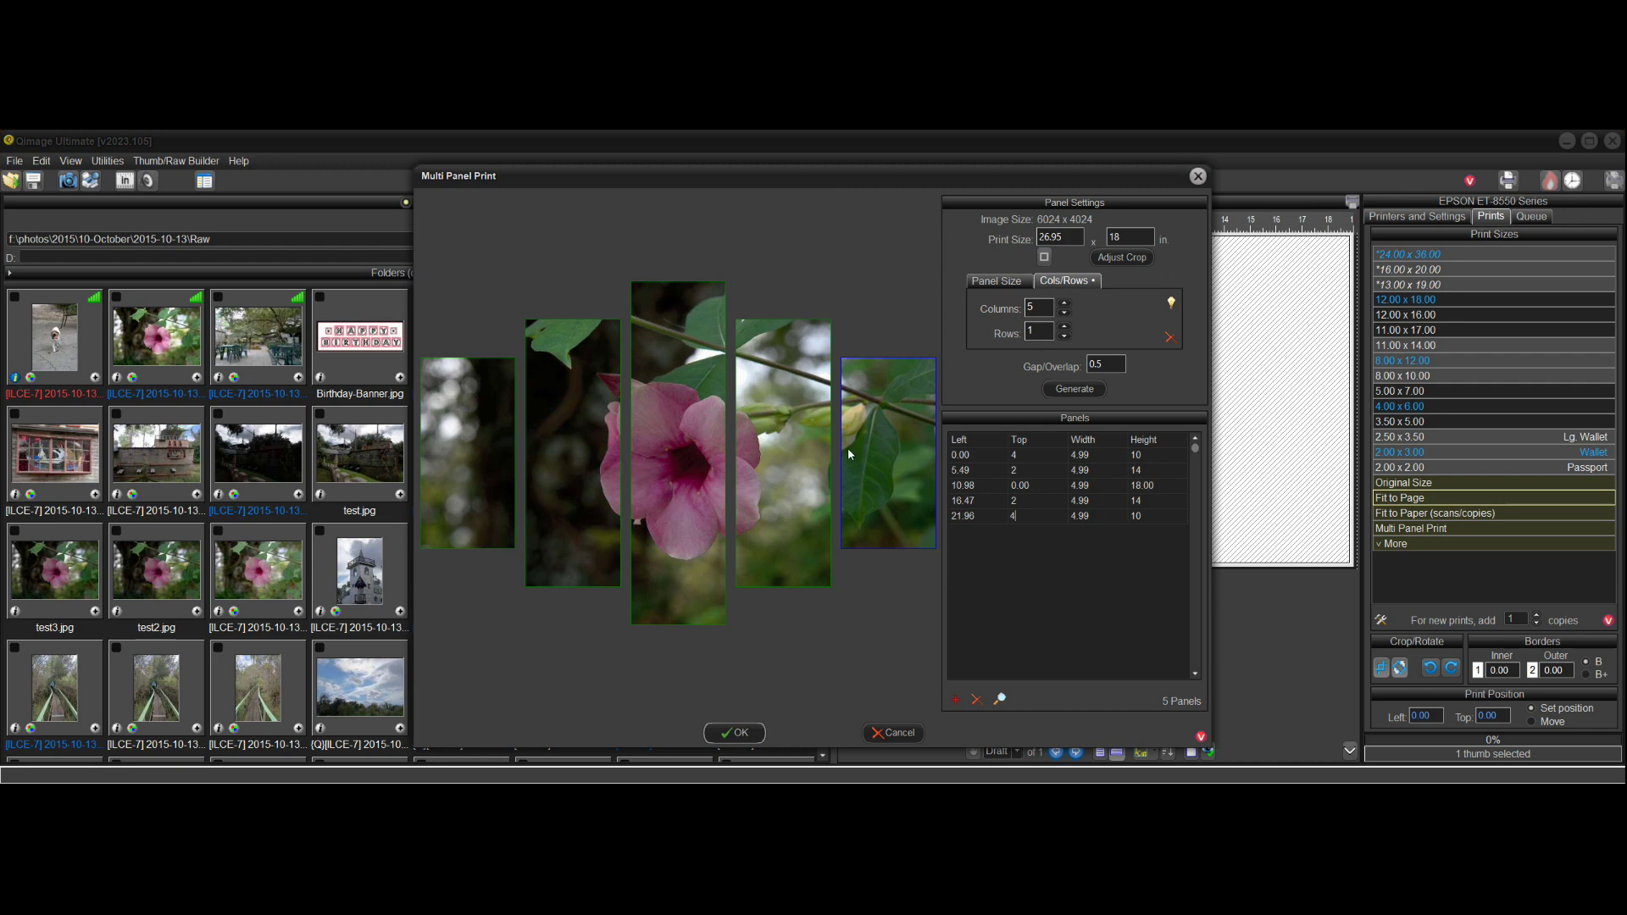
Apply the five staggered panels to the print pages and check how they are laid out on each page
click(733, 733)
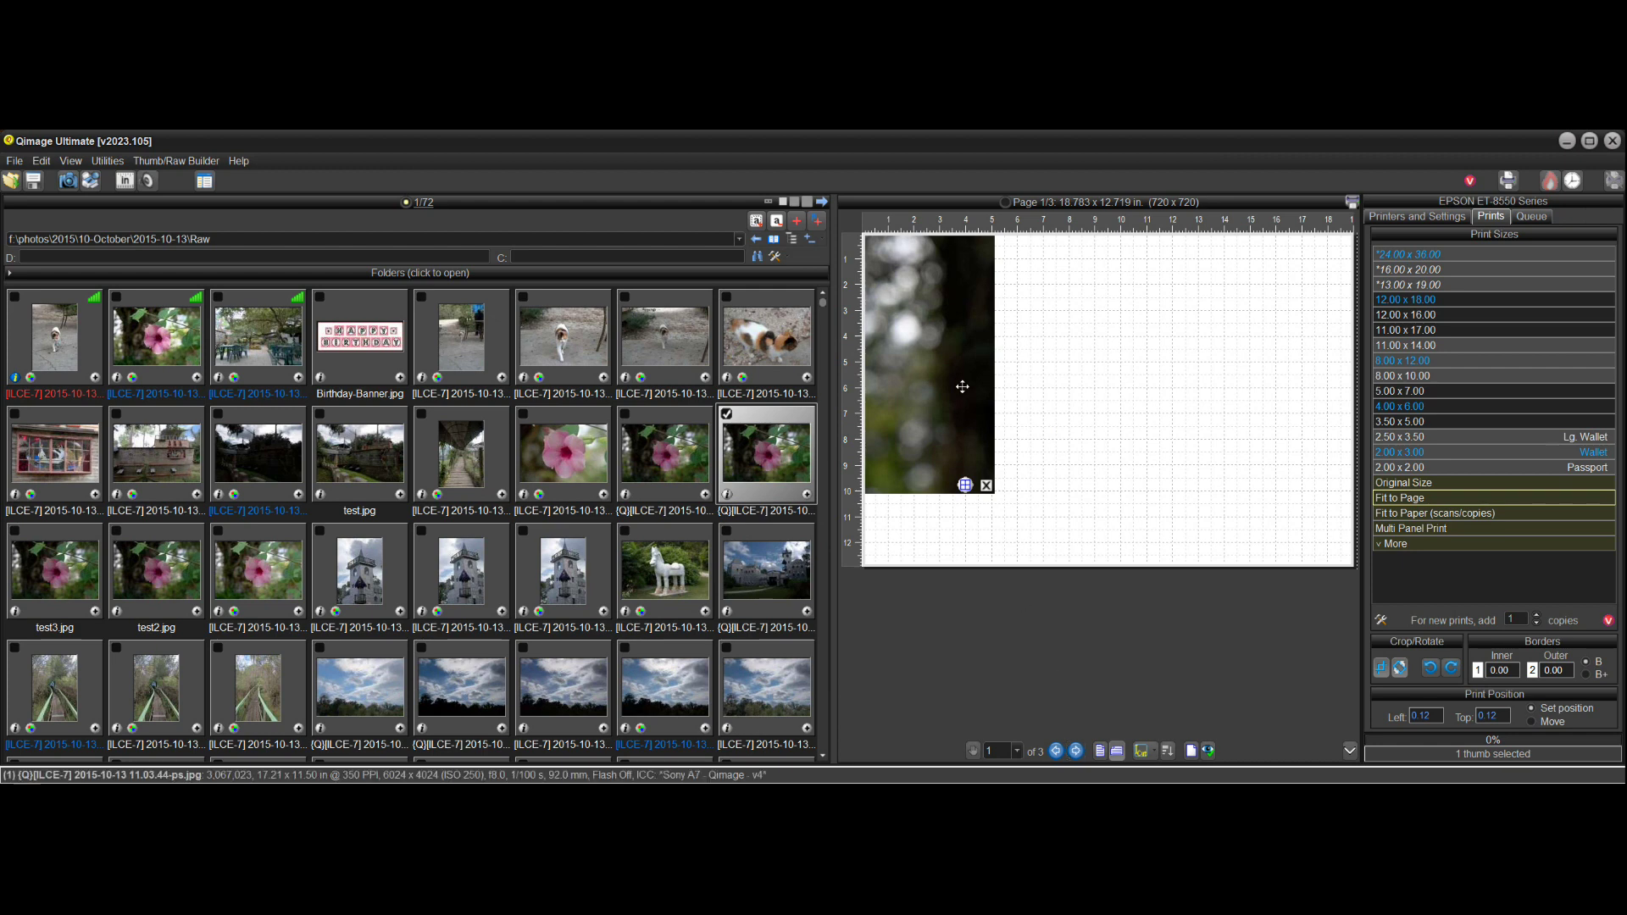
click(1076, 751)
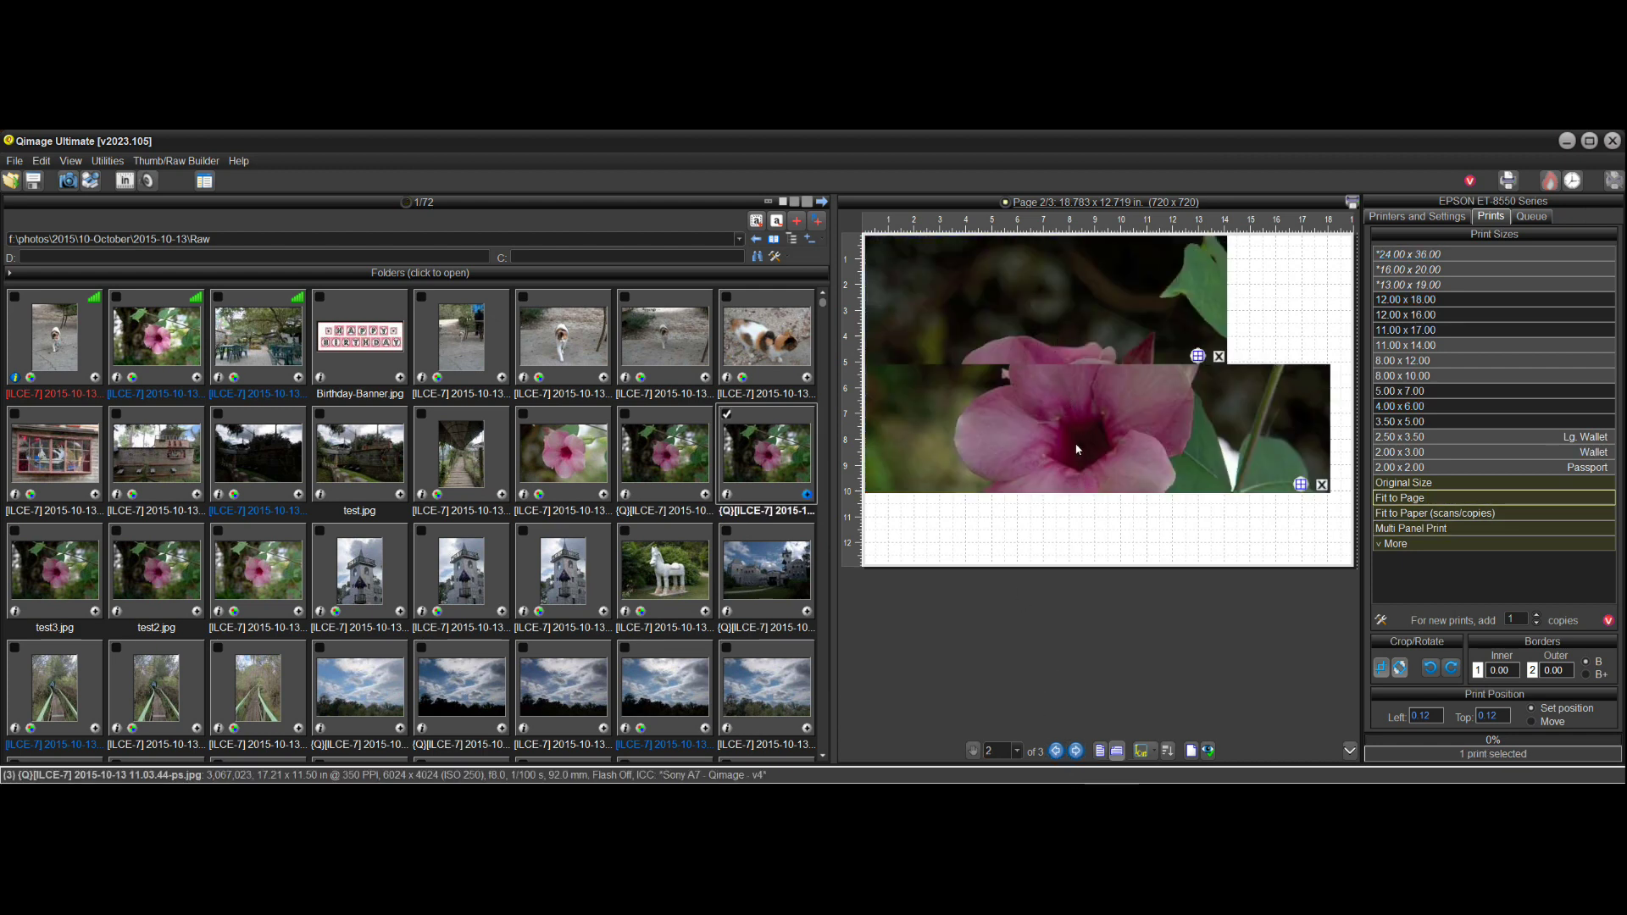
click(1076, 750)
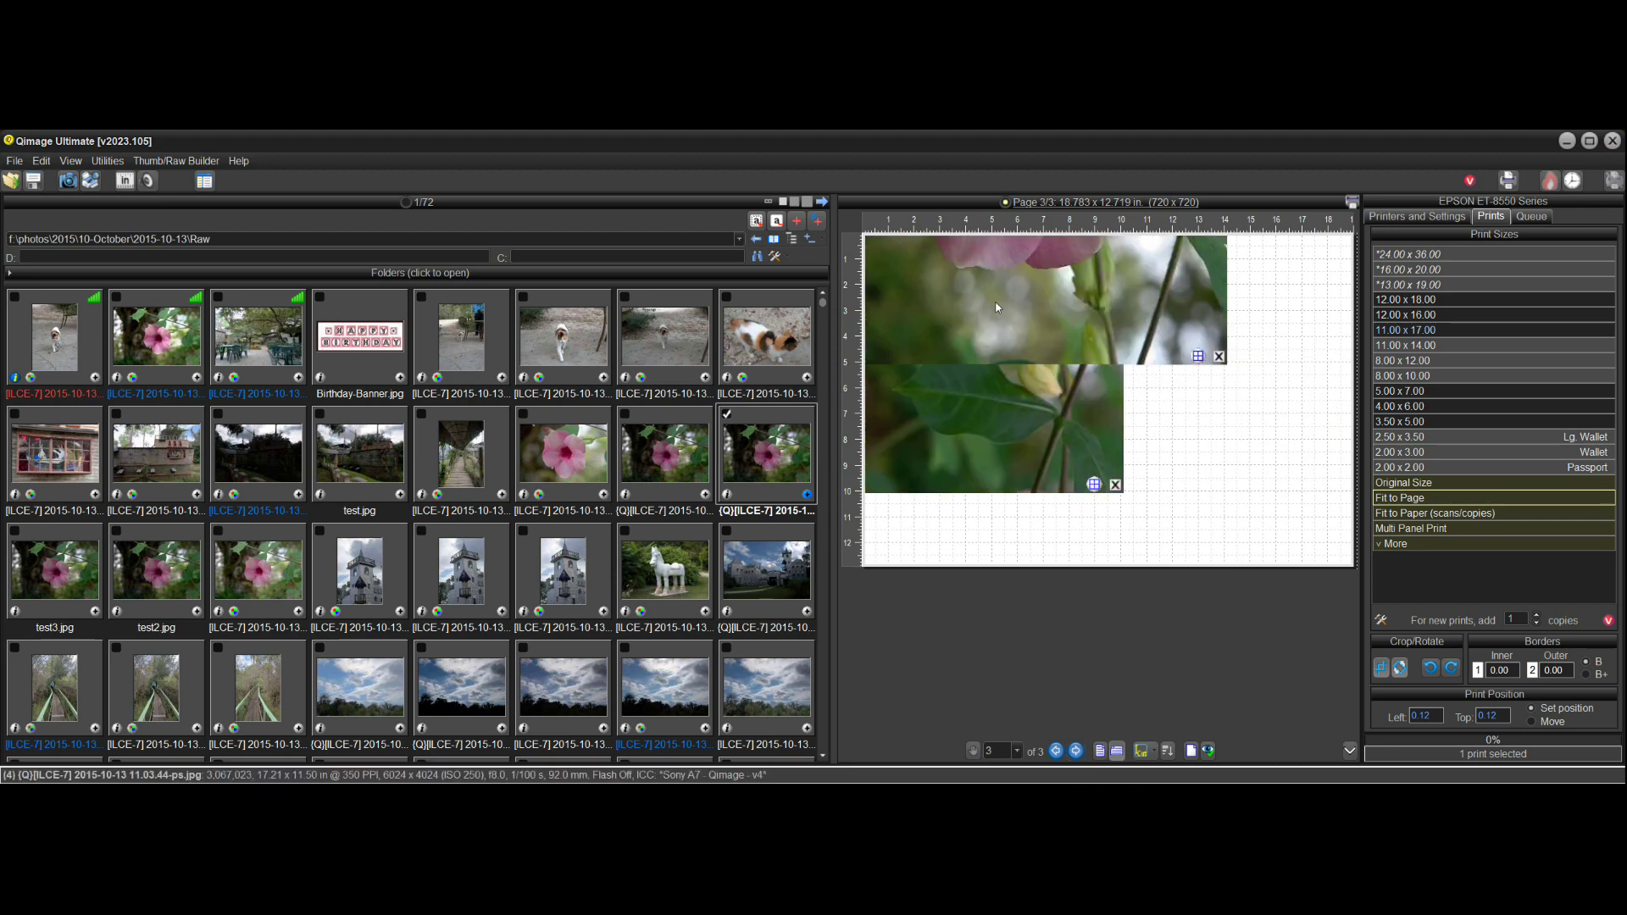
click(1056, 750)
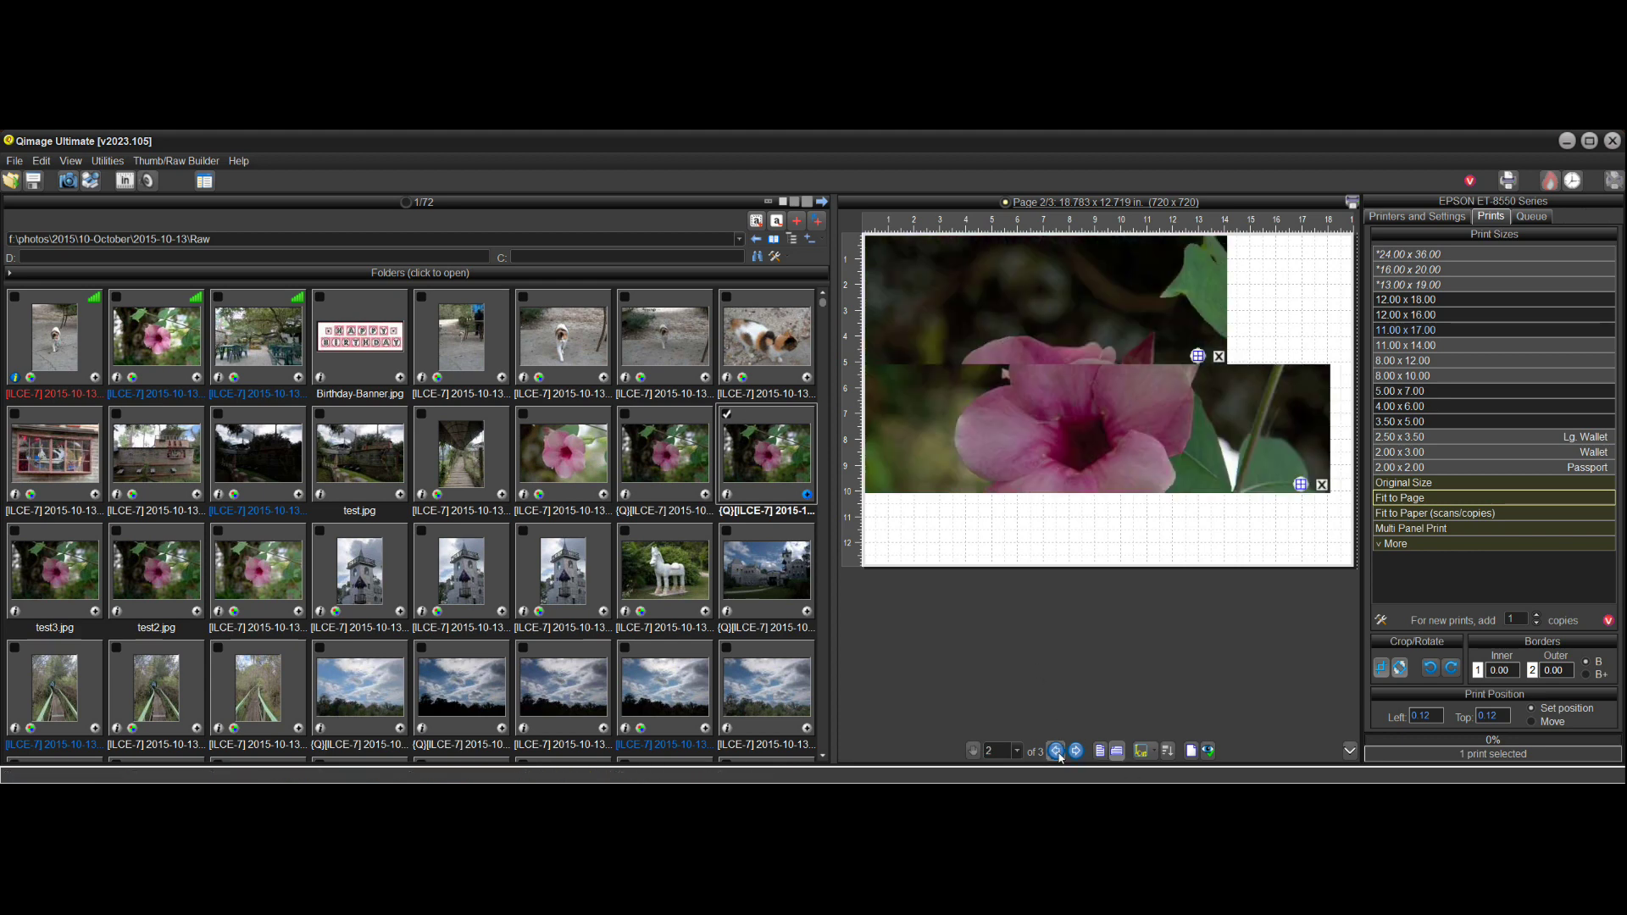
click(1056, 751)
click(1075, 751)
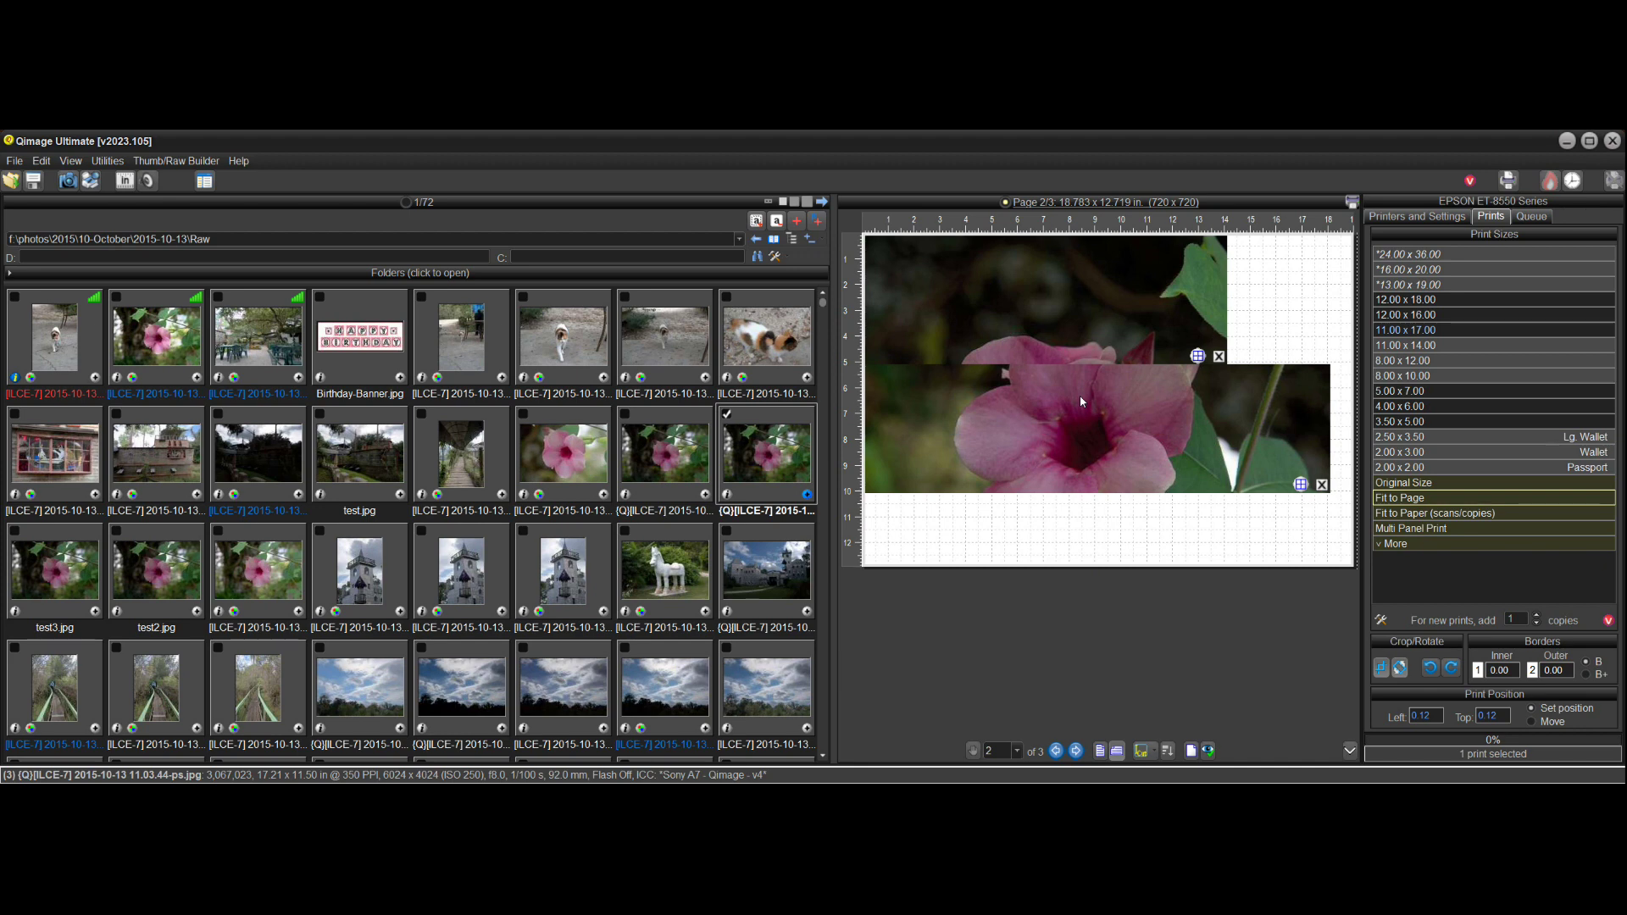
Select all panel prints and add a 0.5 in inner border of type m, using the B+ option
mouse_move(1129, 423)
click(1093, 412)
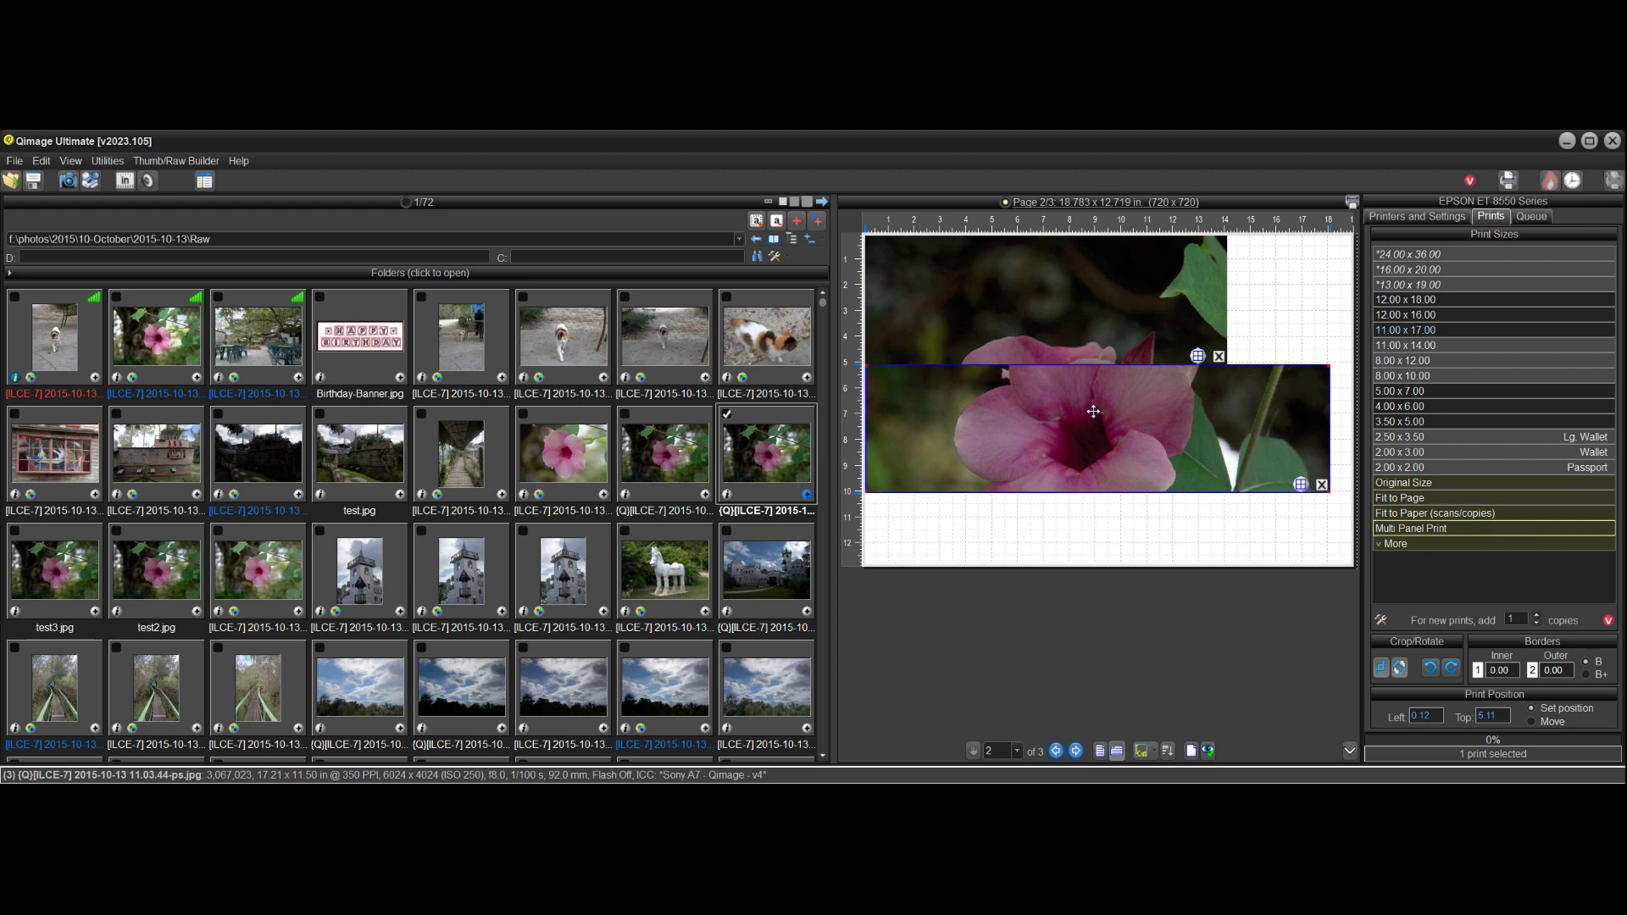
key(ctrl+a)
click(1478, 671)
click(1515, 712)
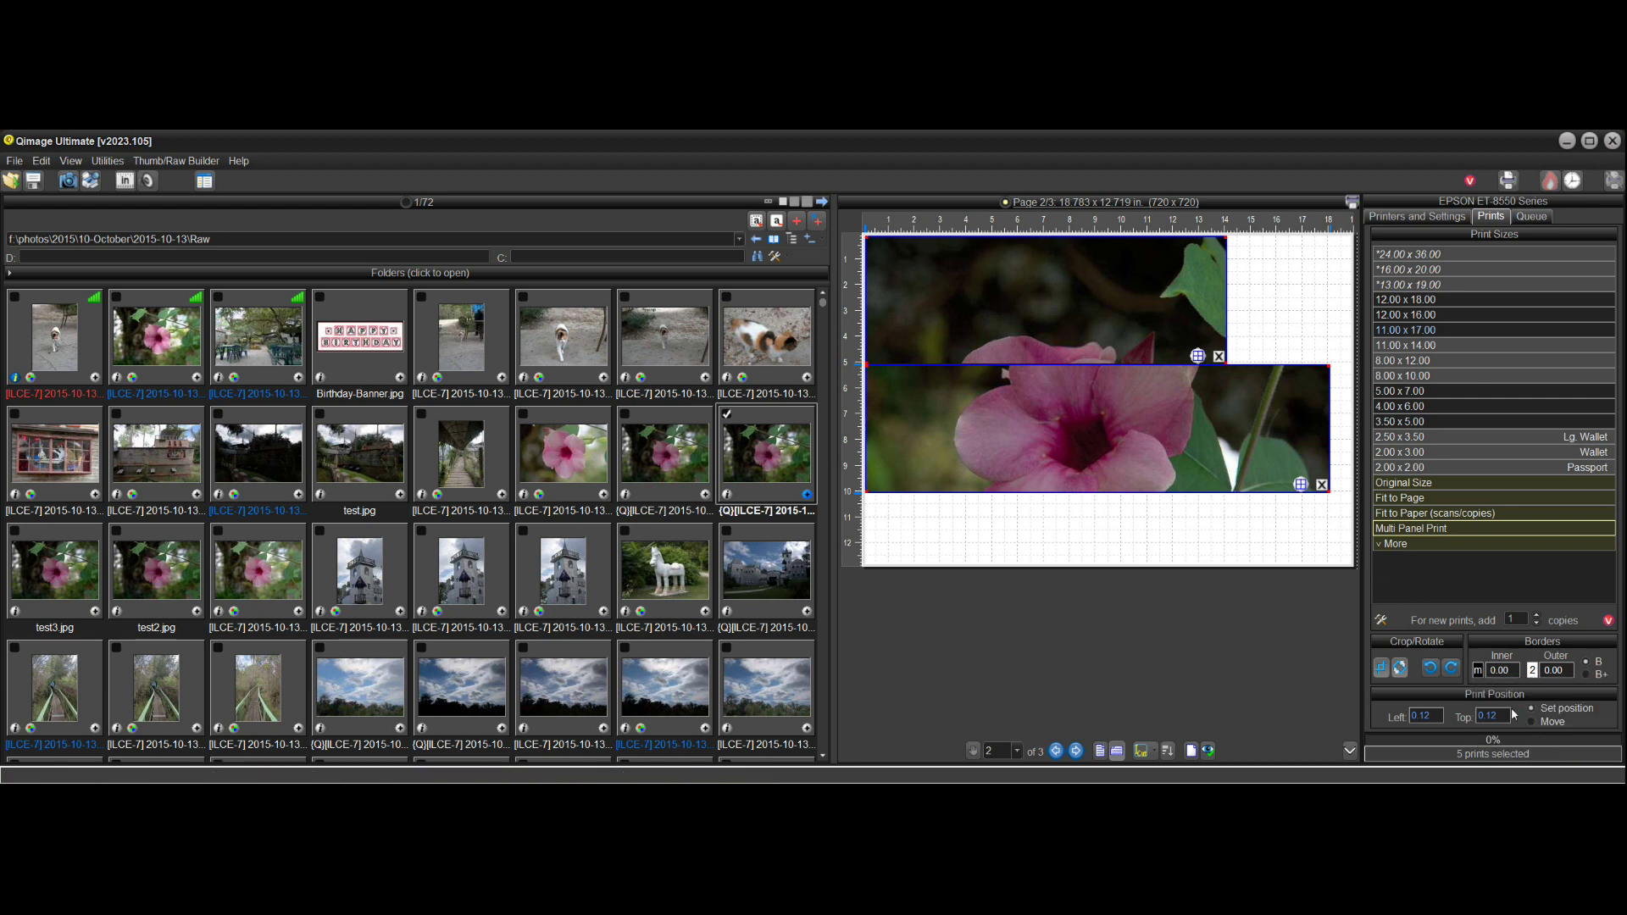
double_click(1500, 670)
text(0.5)
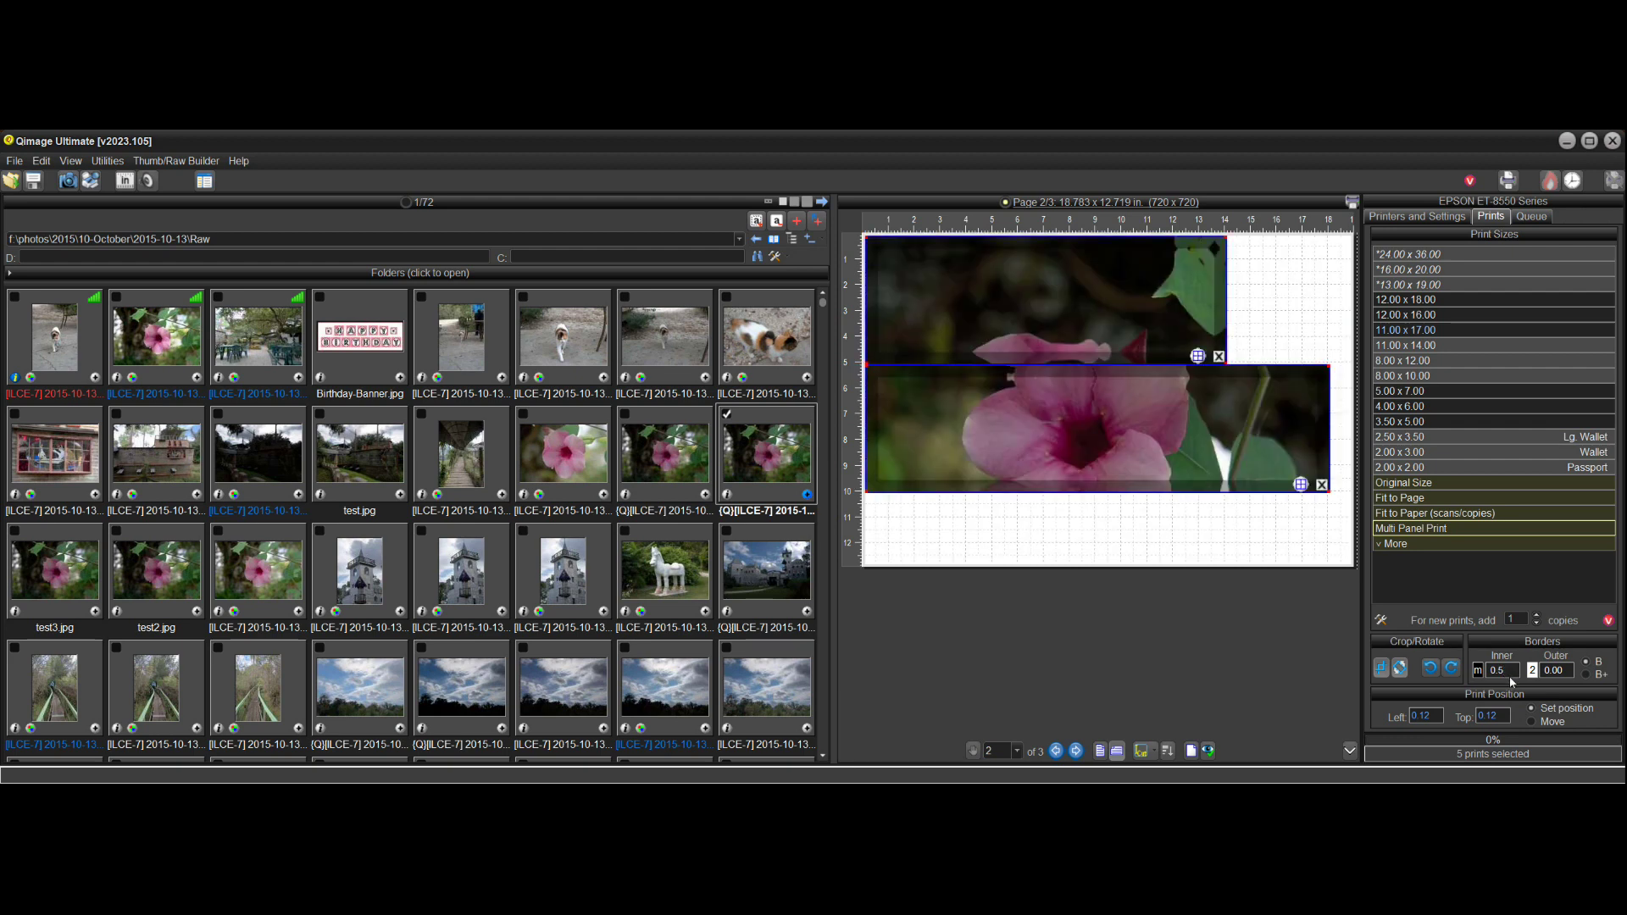
click(1589, 676)
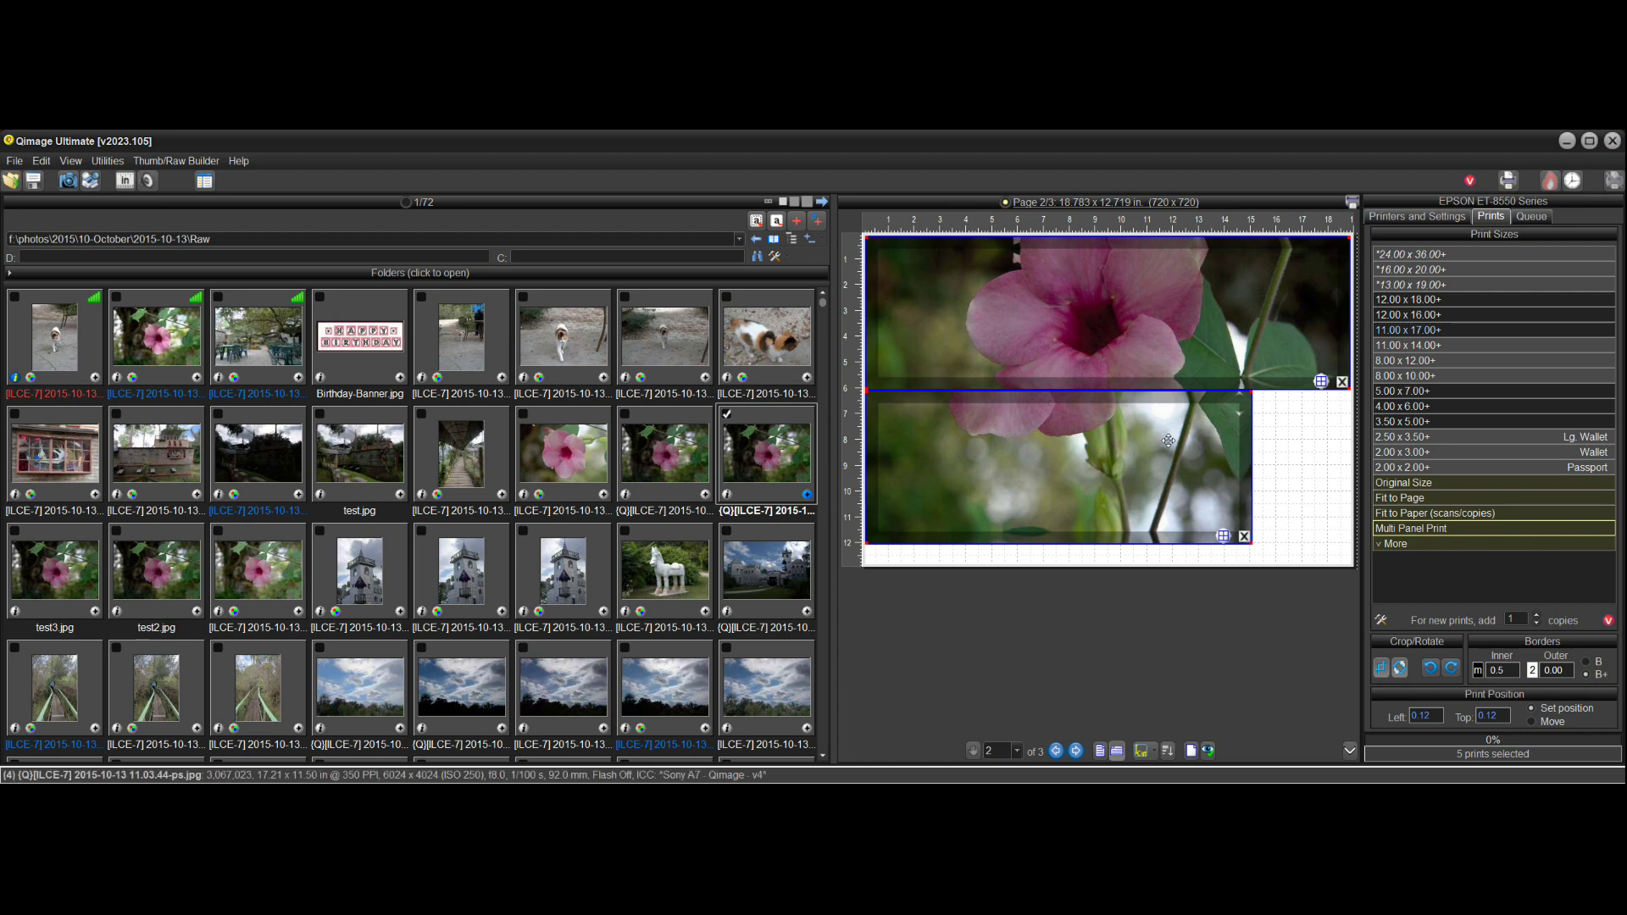
Open the multi panel layout from the lower panel print on page 2 and close it without changes
mouse_move(1168, 441)
click(1223, 535)
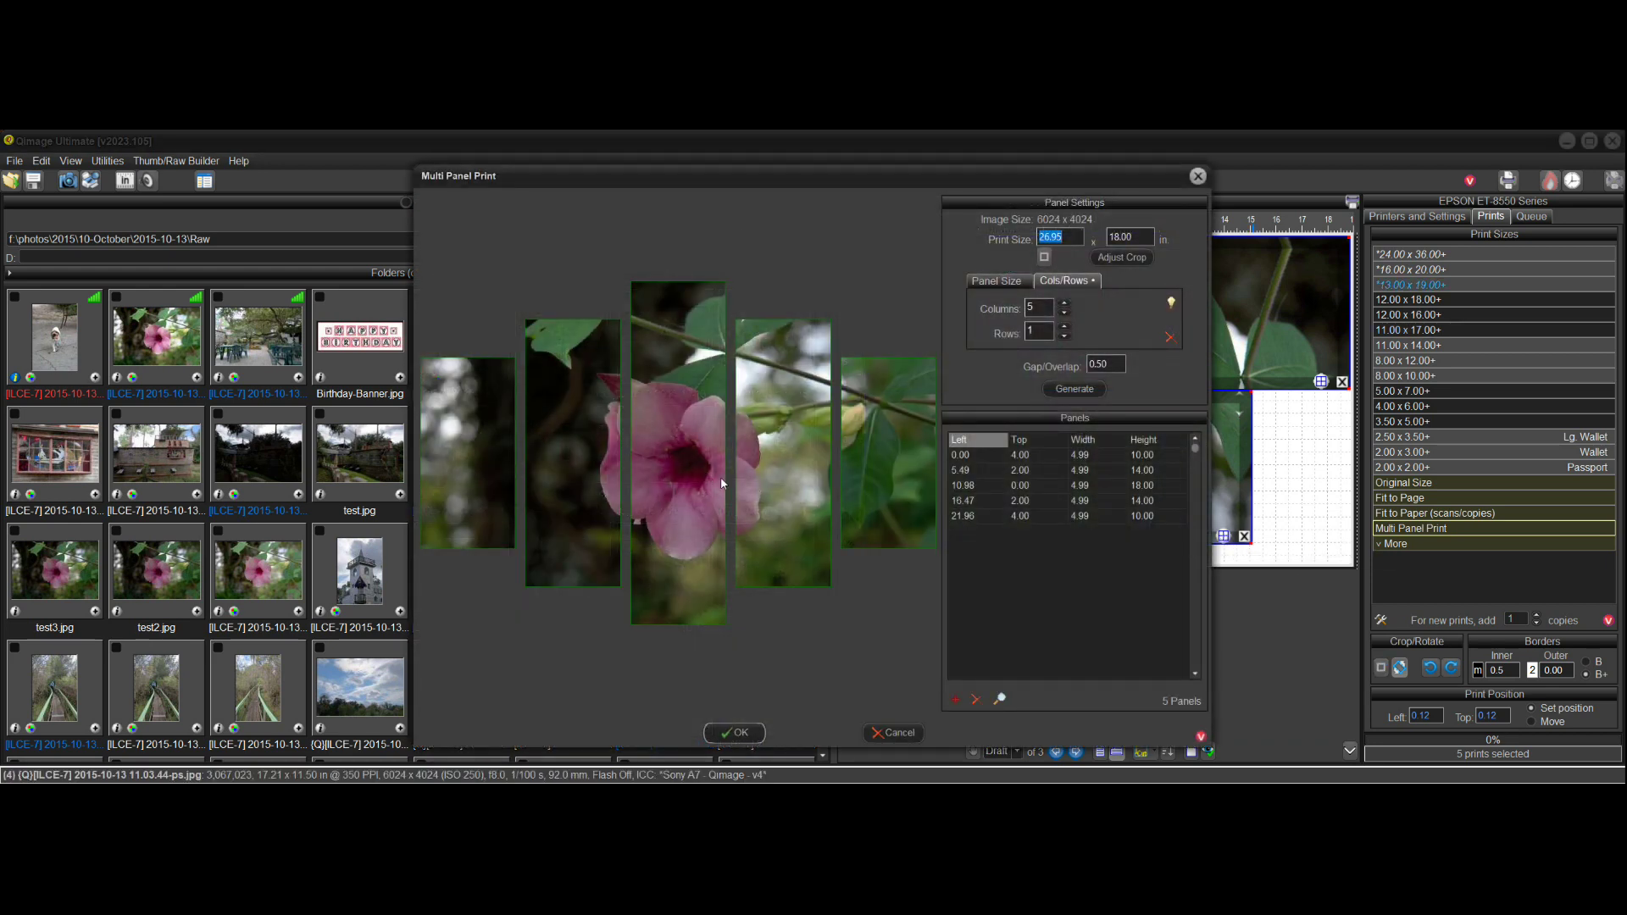
click(882, 733)
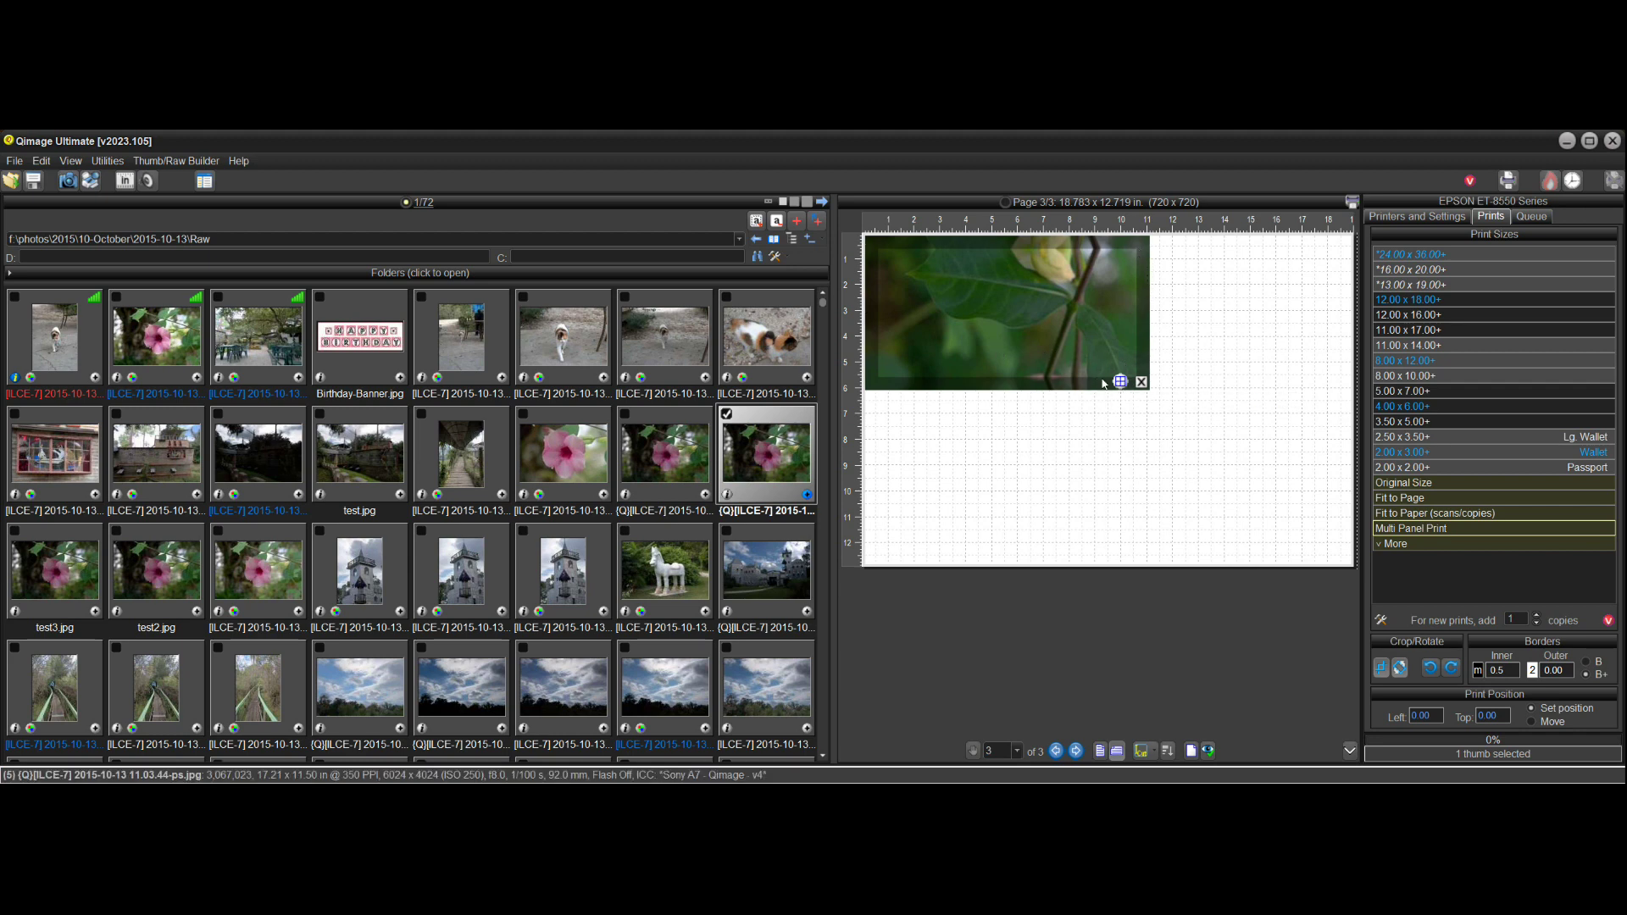
From the panel print on page 3, open the multi panel layout and find the tall middle panel in the live view
mouse_move(1048, 425)
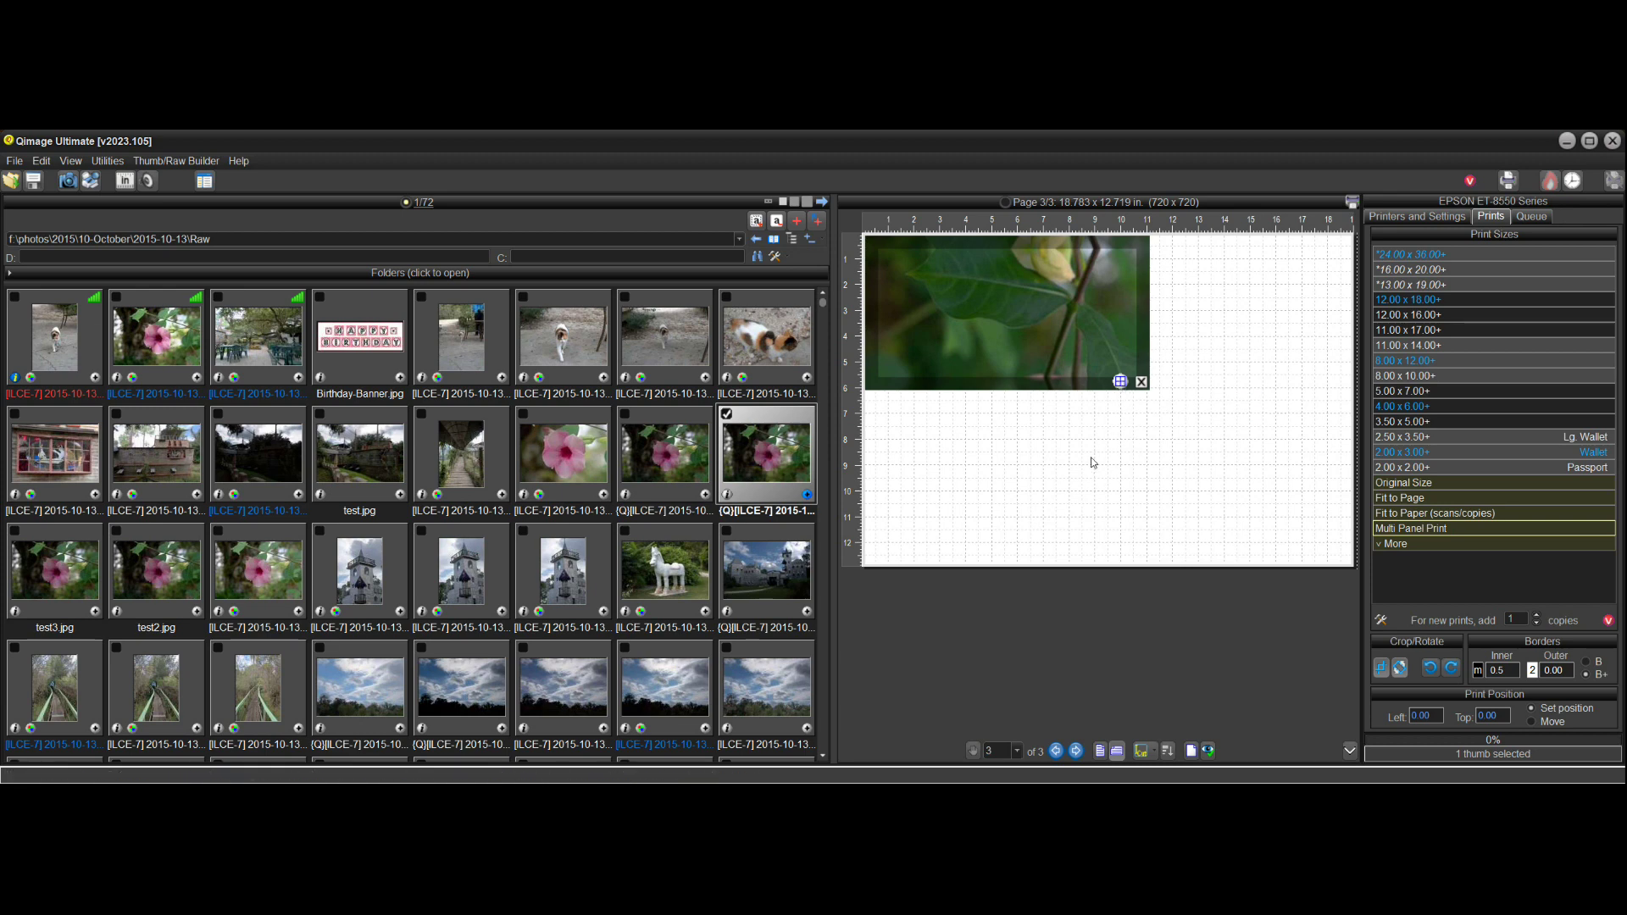
click(1120, 382)
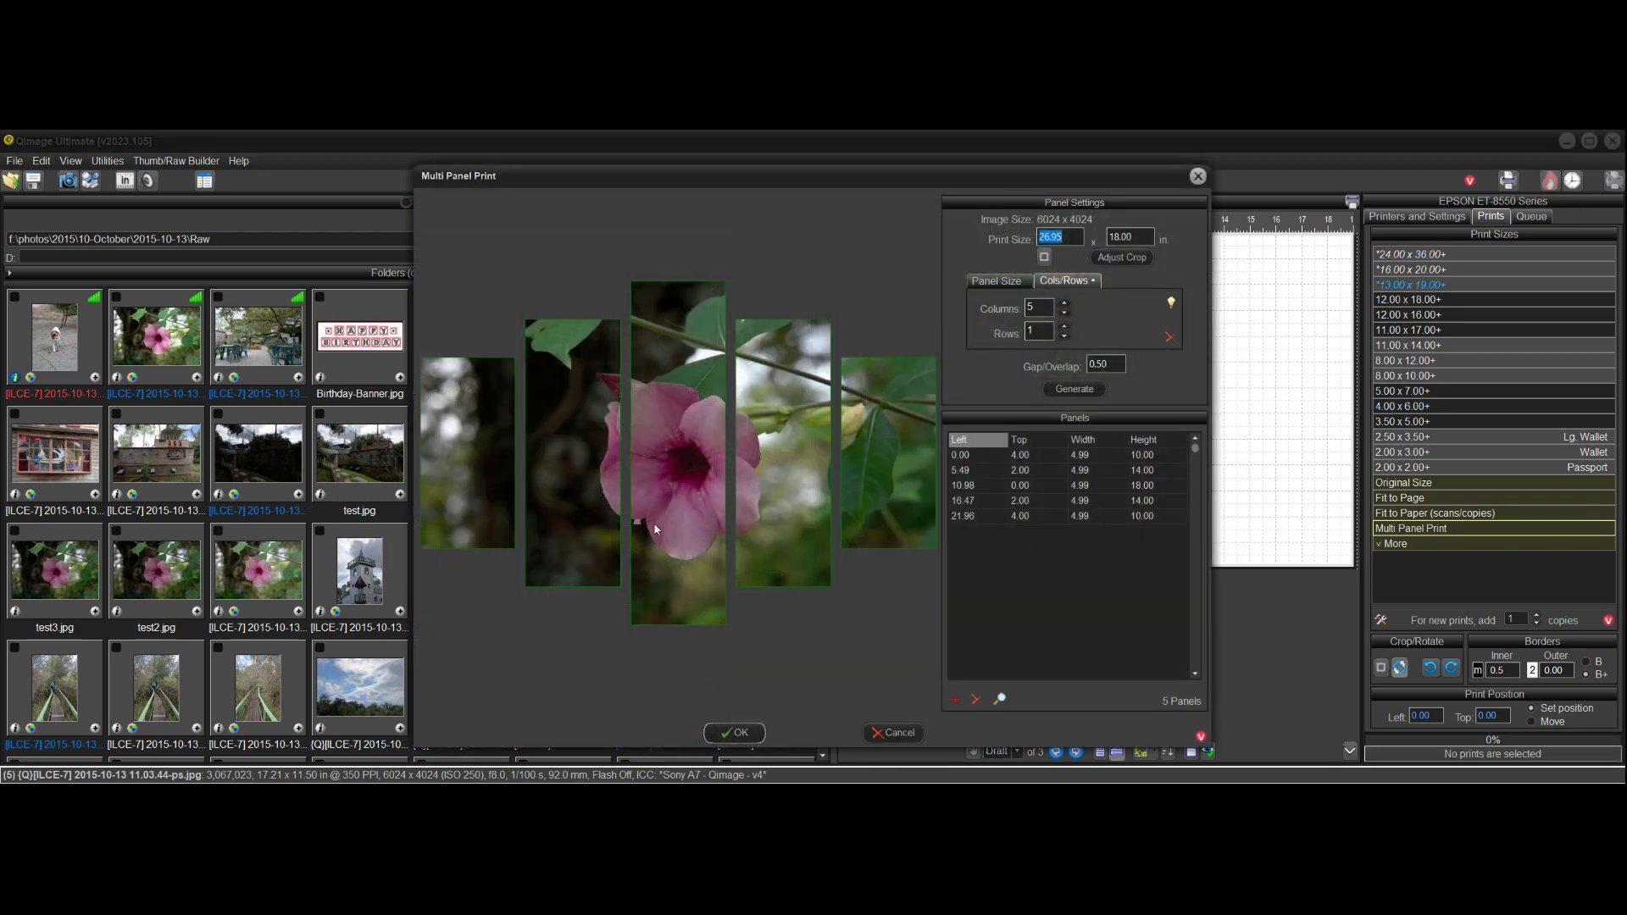
click(684, 461)
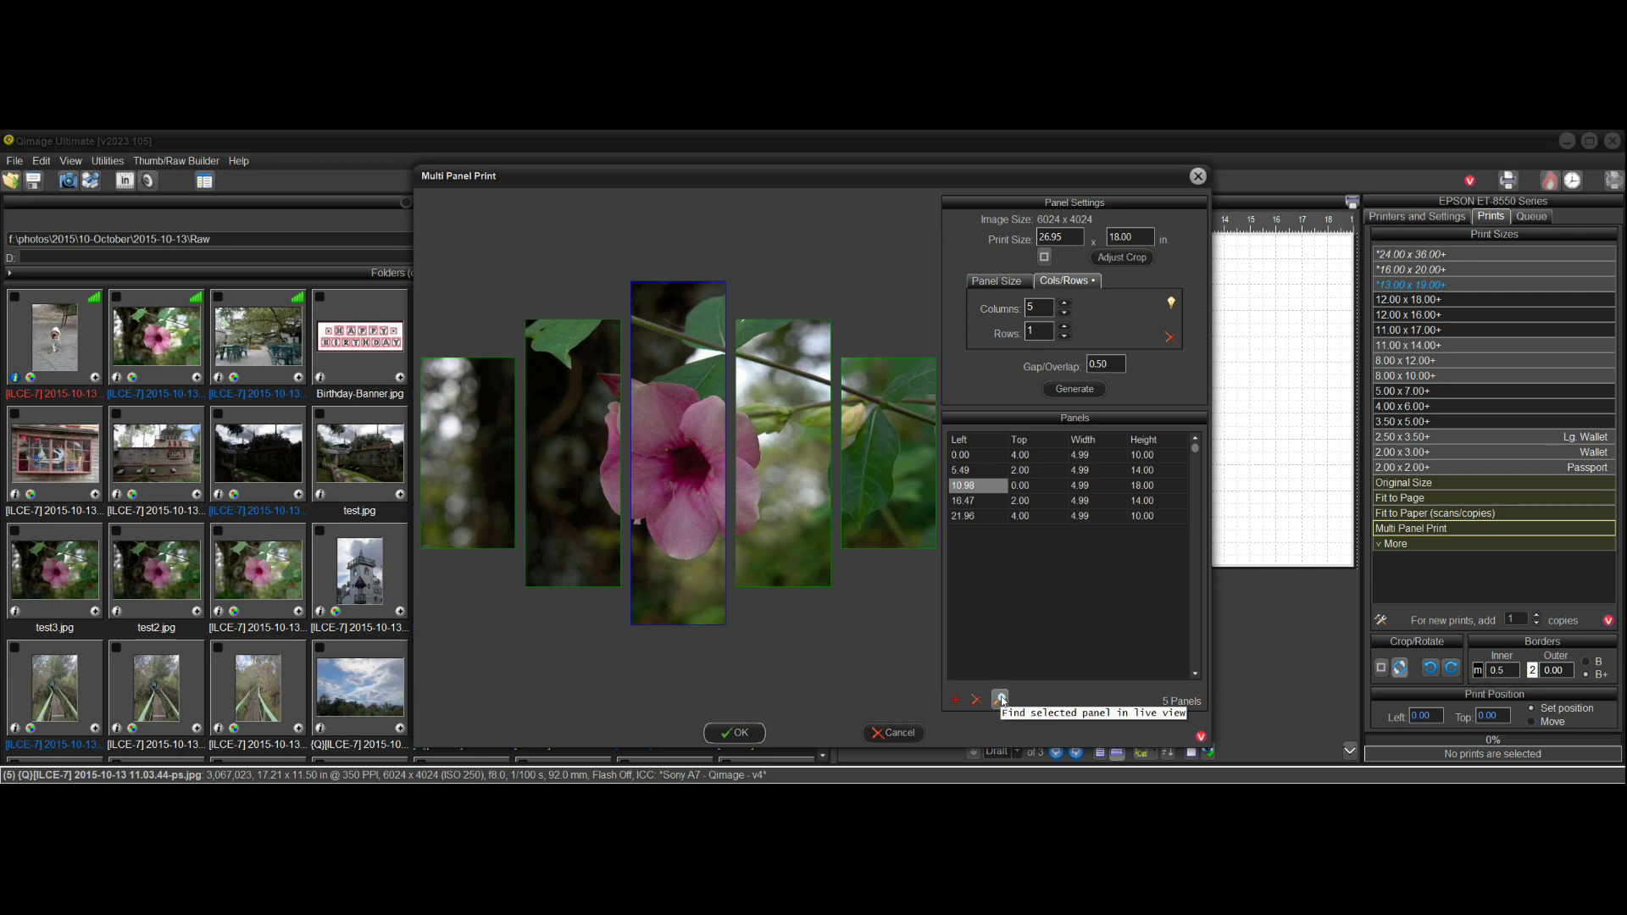
click(1000, 699)
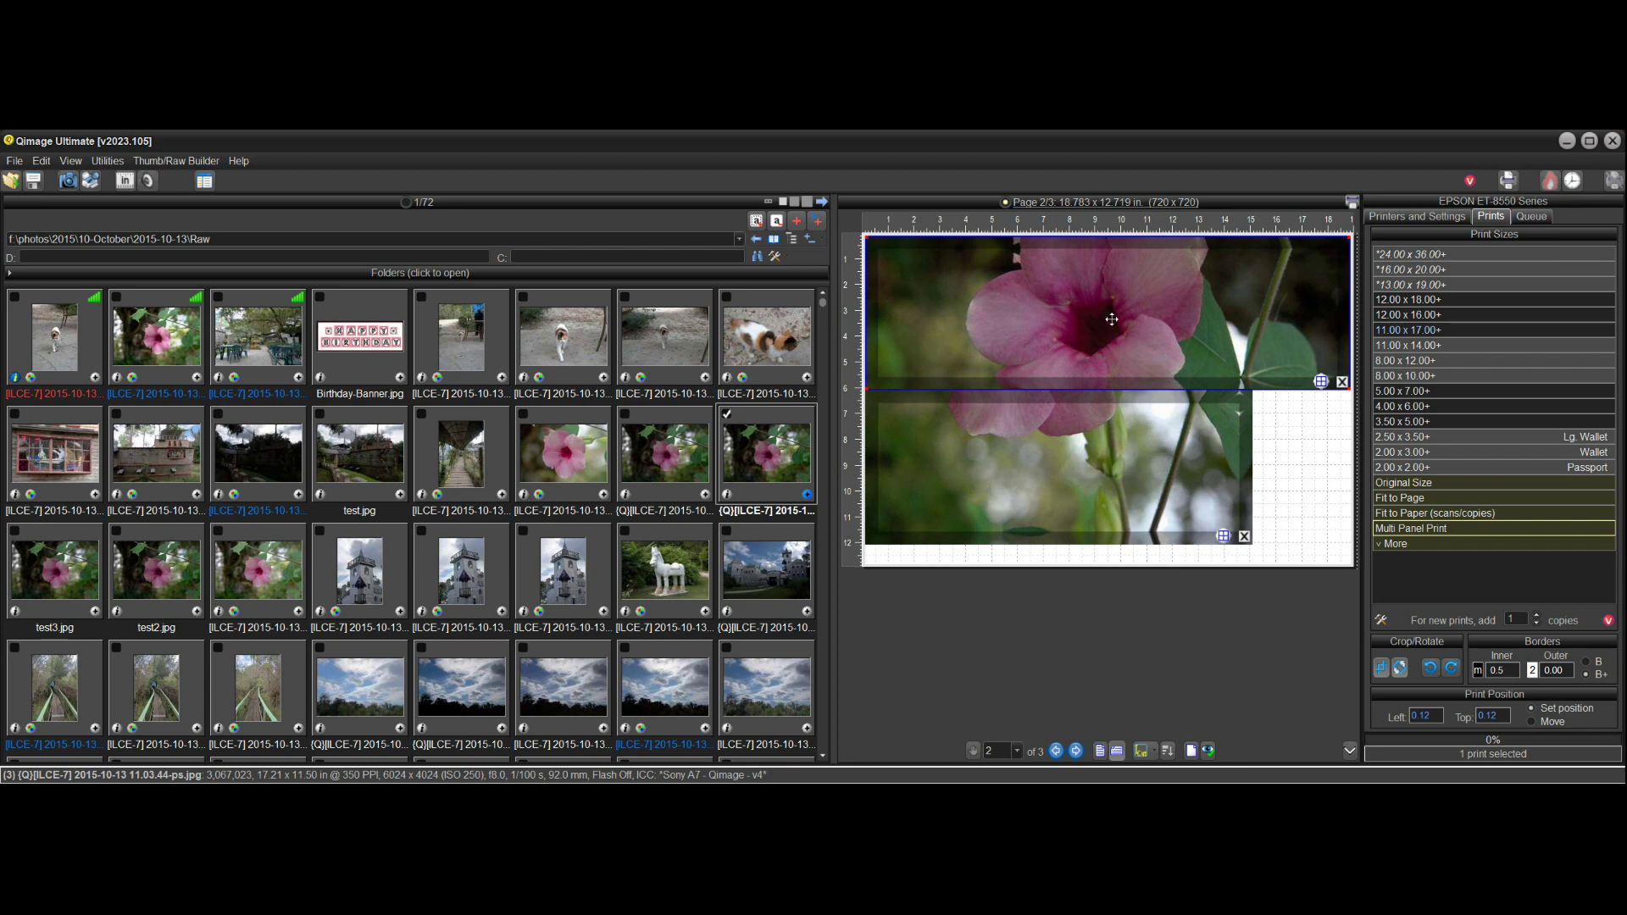
mouse_move(1120, 323)
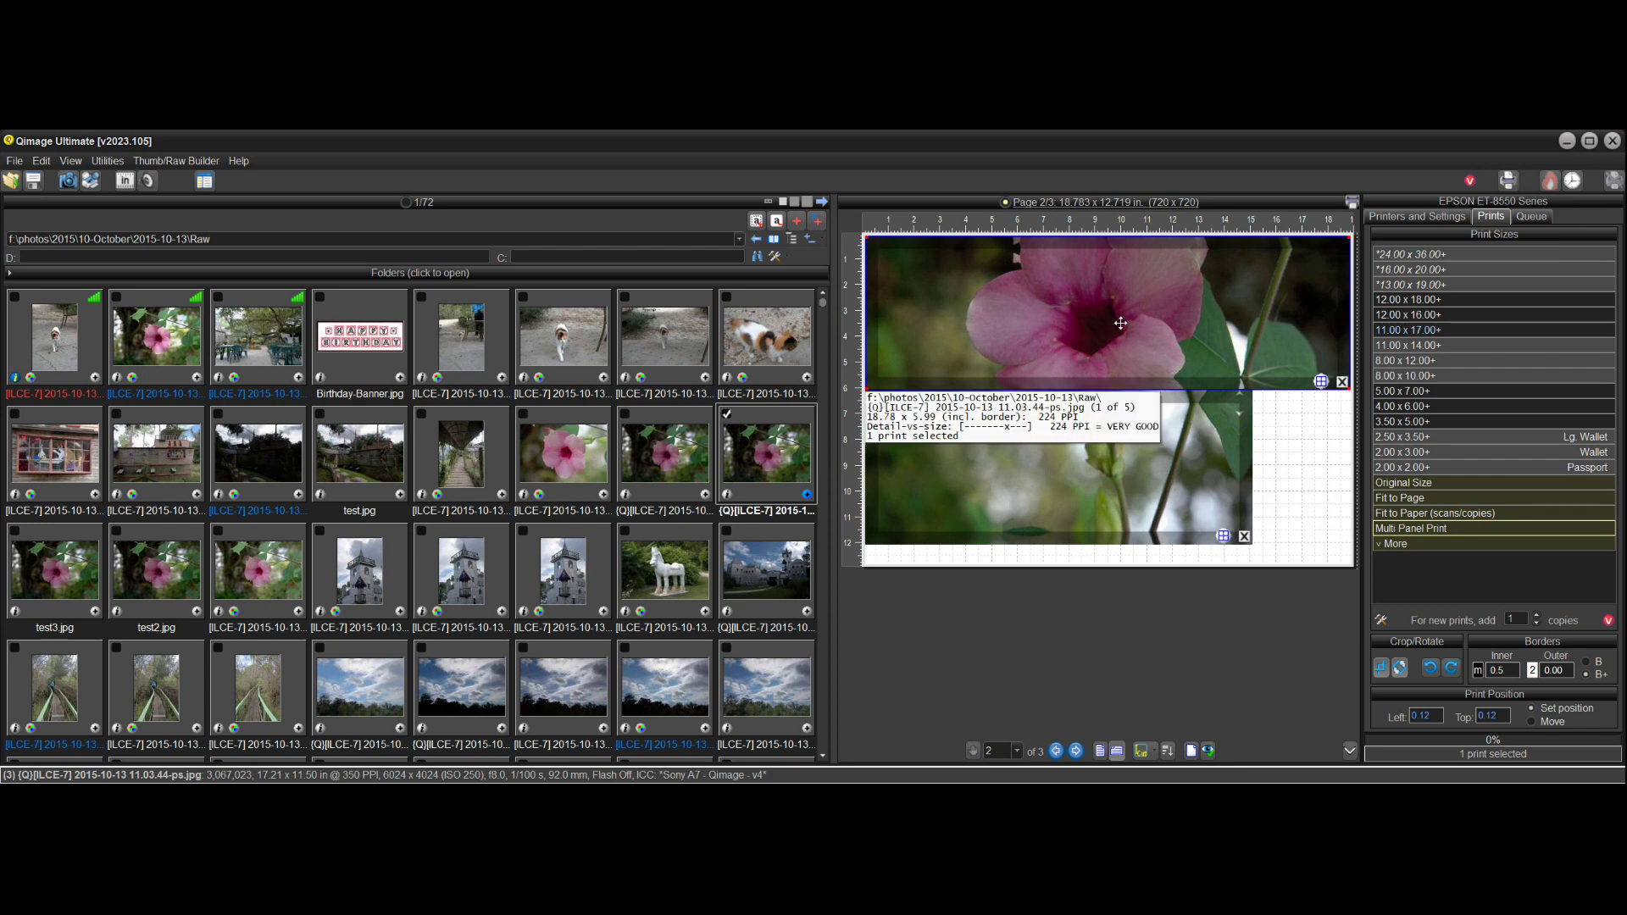
Delete the two outermost panels from the multi panel layout, apply the change and check the remaining panels on both pages
click(1223, 536)
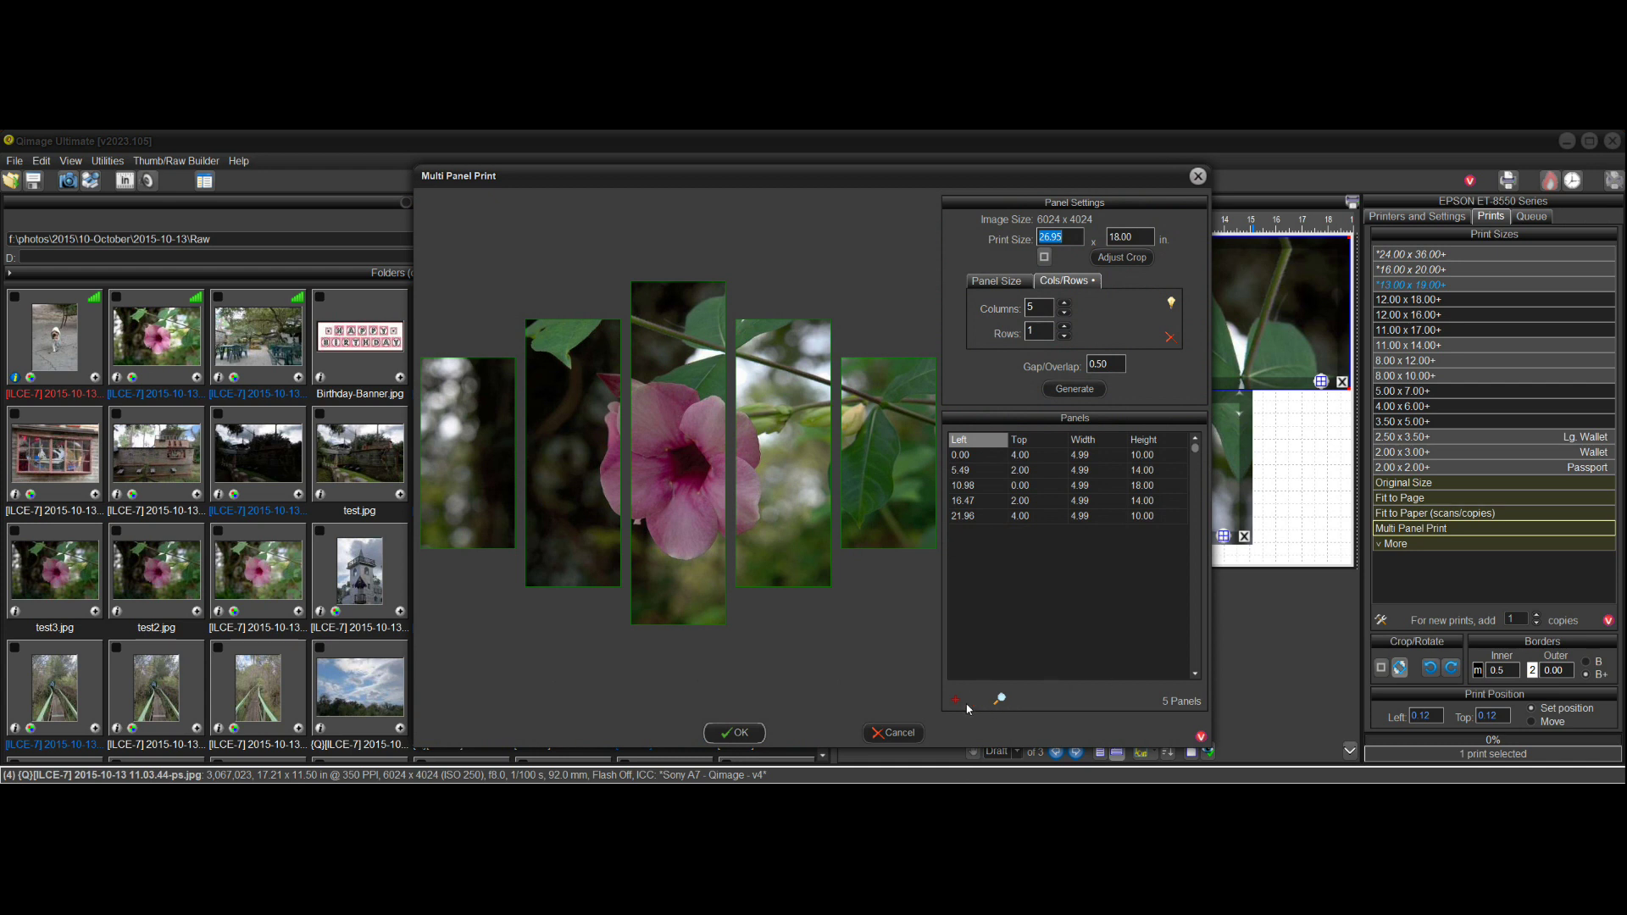
click(876, 476)
key(Delete)
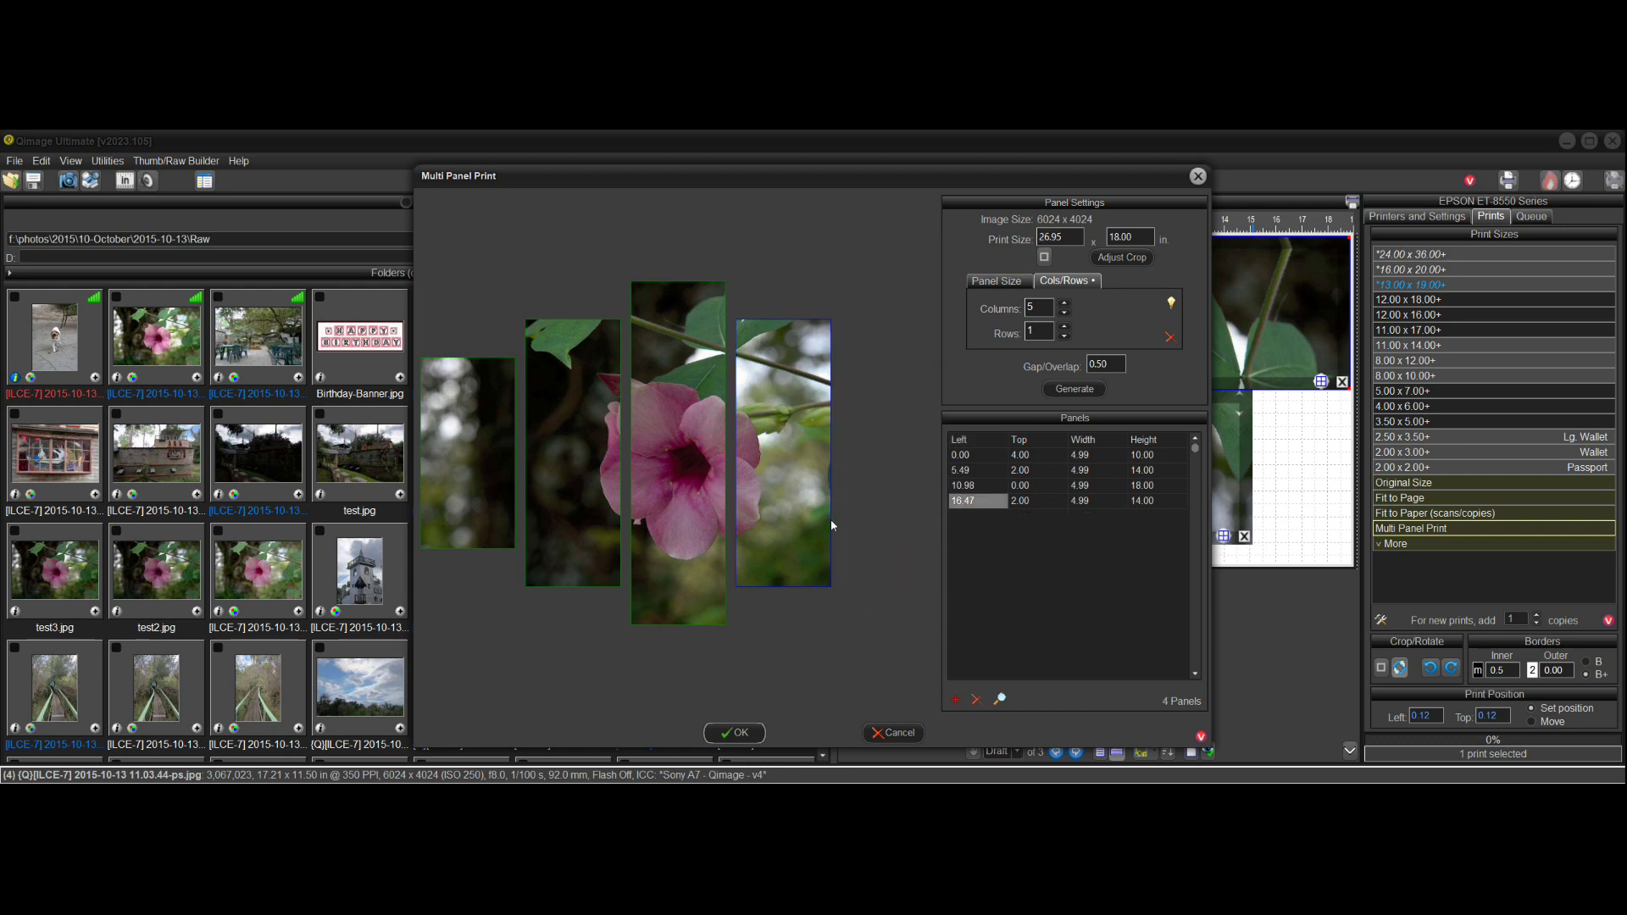
click(479, 478)
key(Delete)
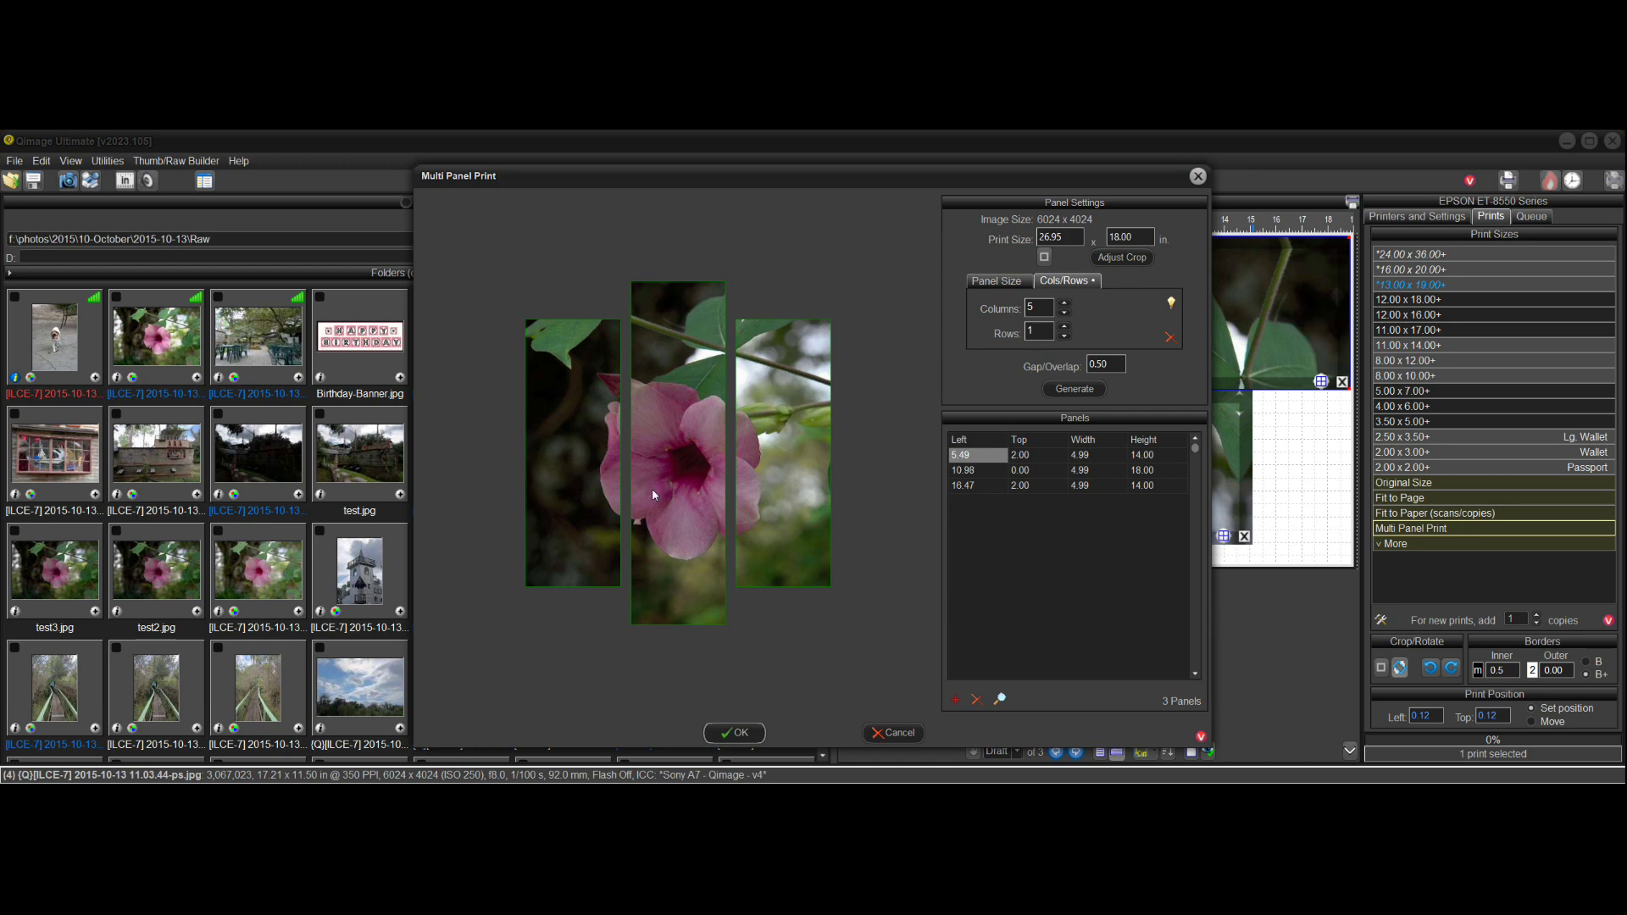
click(737, 733)
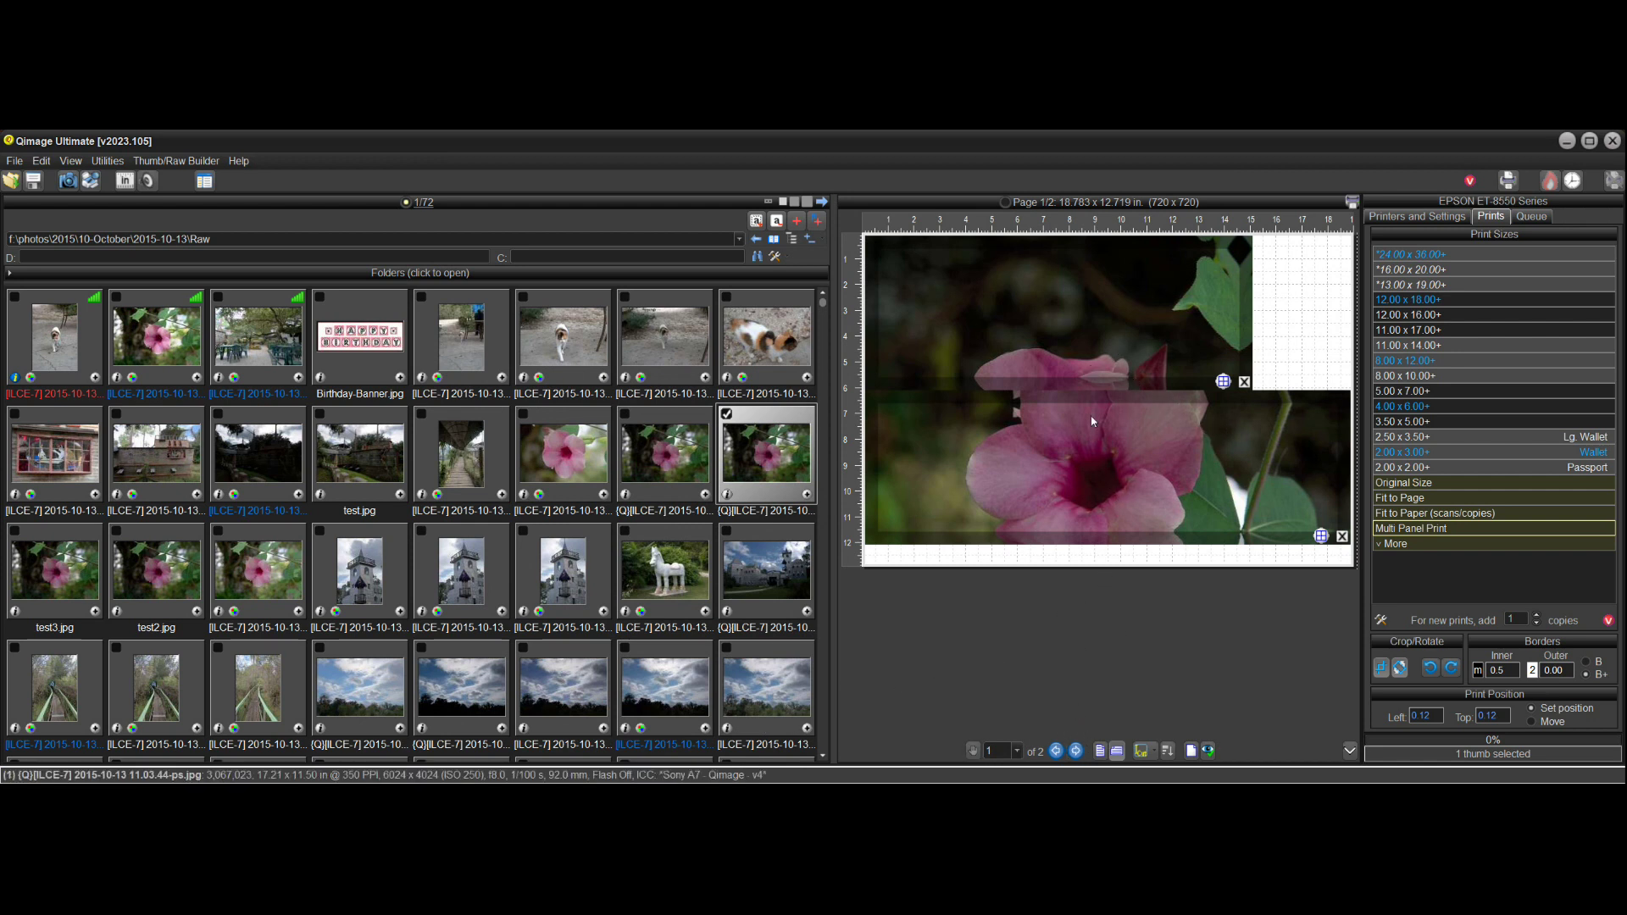
click(1075, 750)
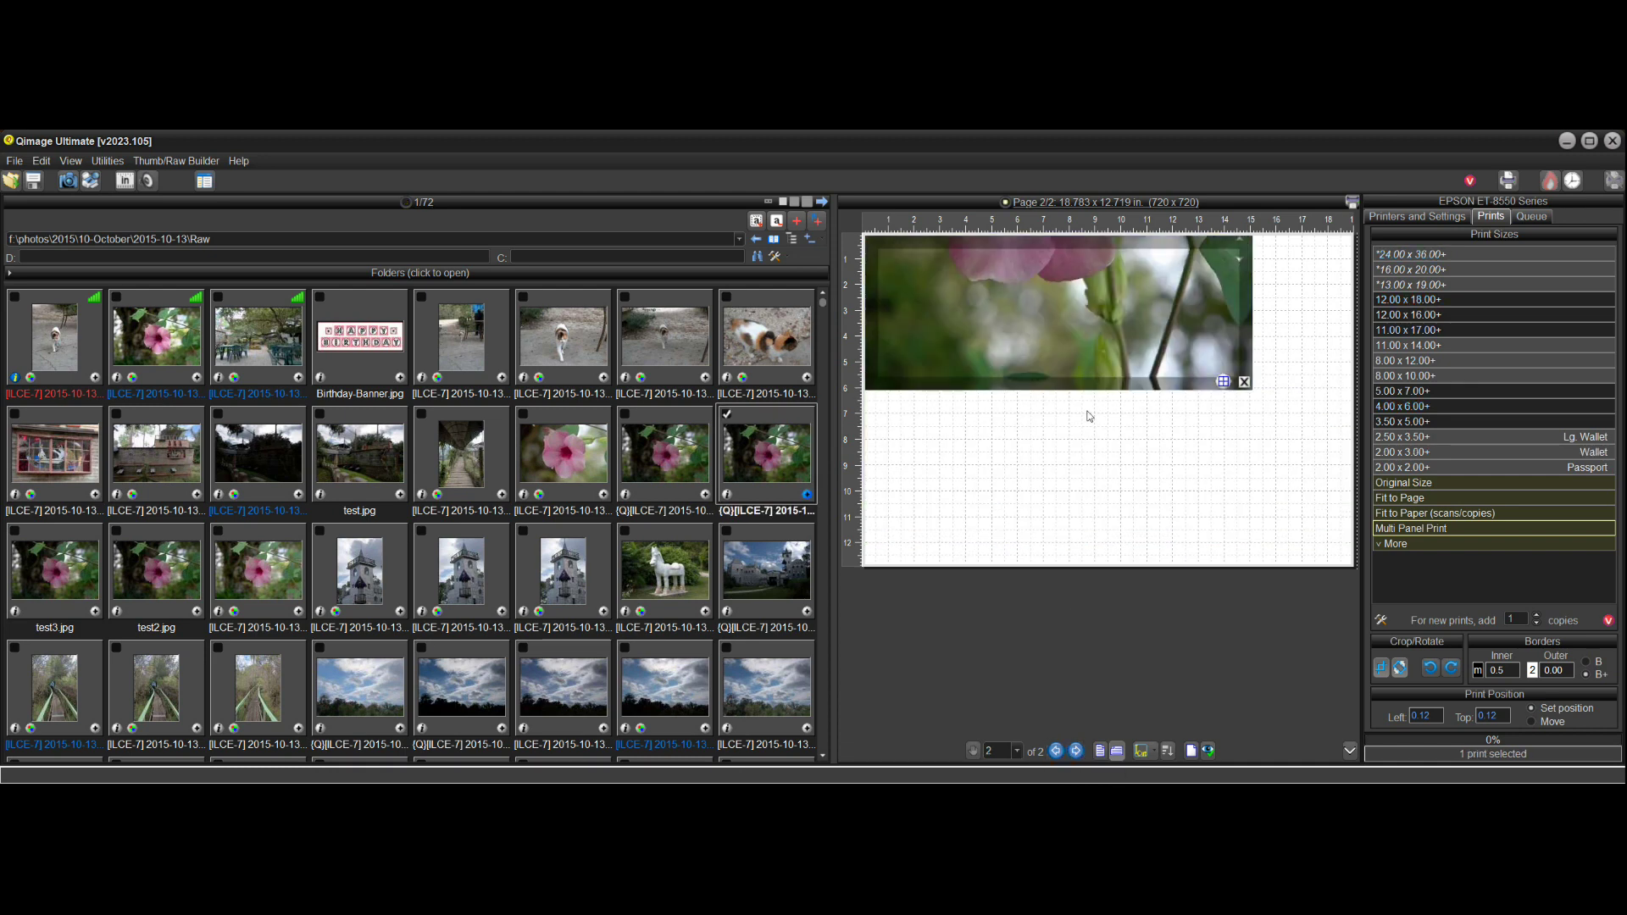
mouse_move(1079, 495)
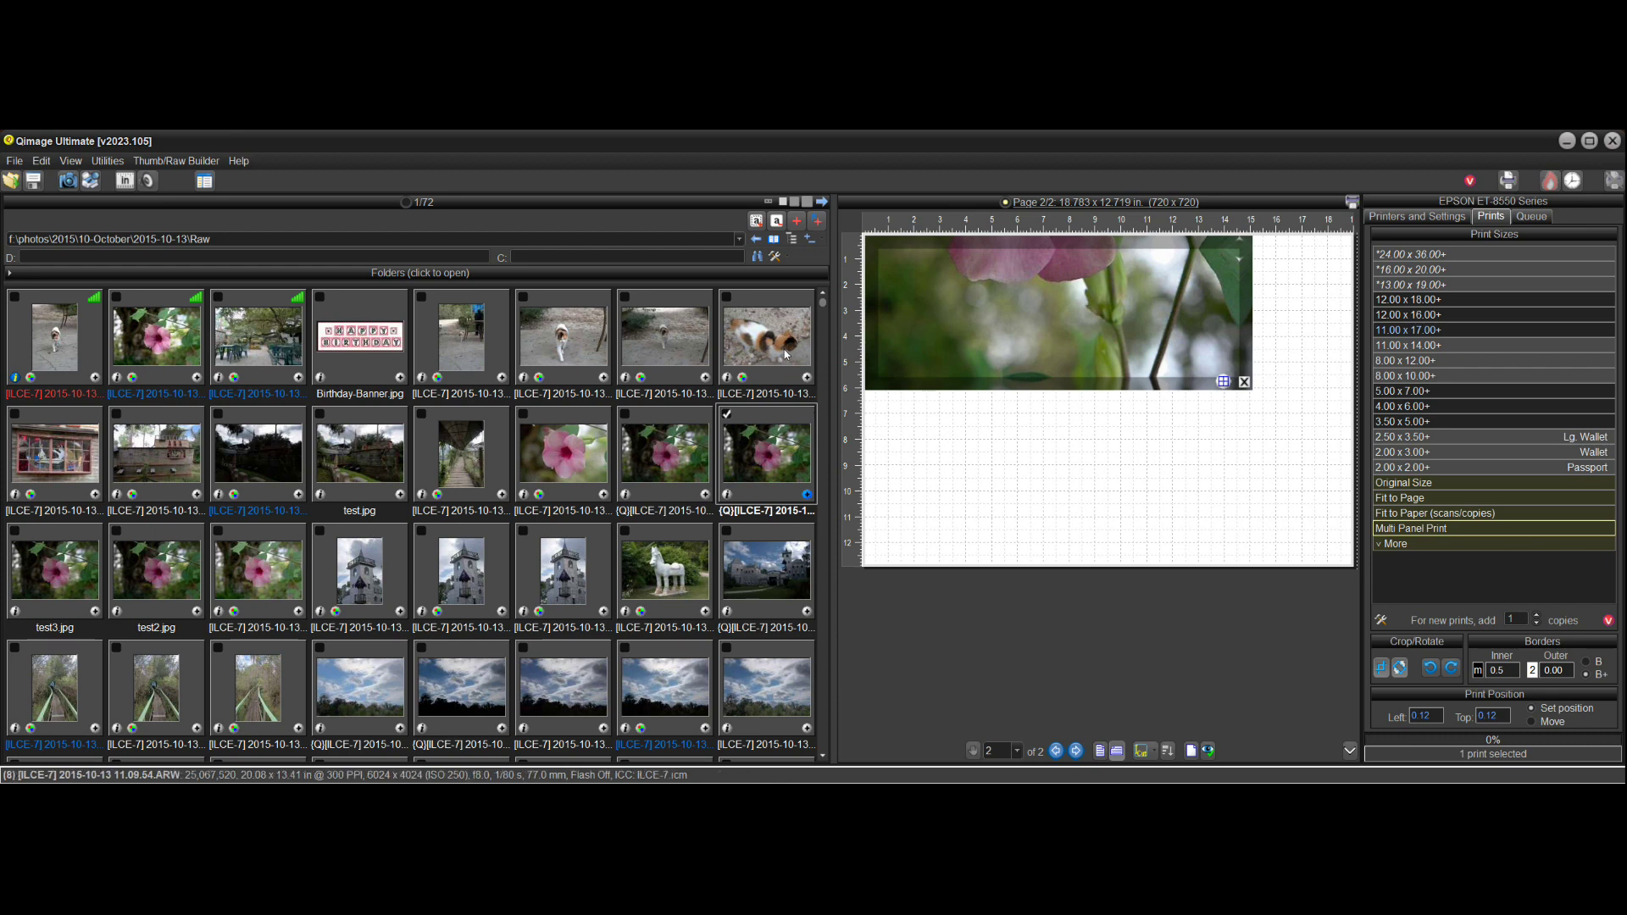
Remove all prints from the pages
right_click(1088, 339)
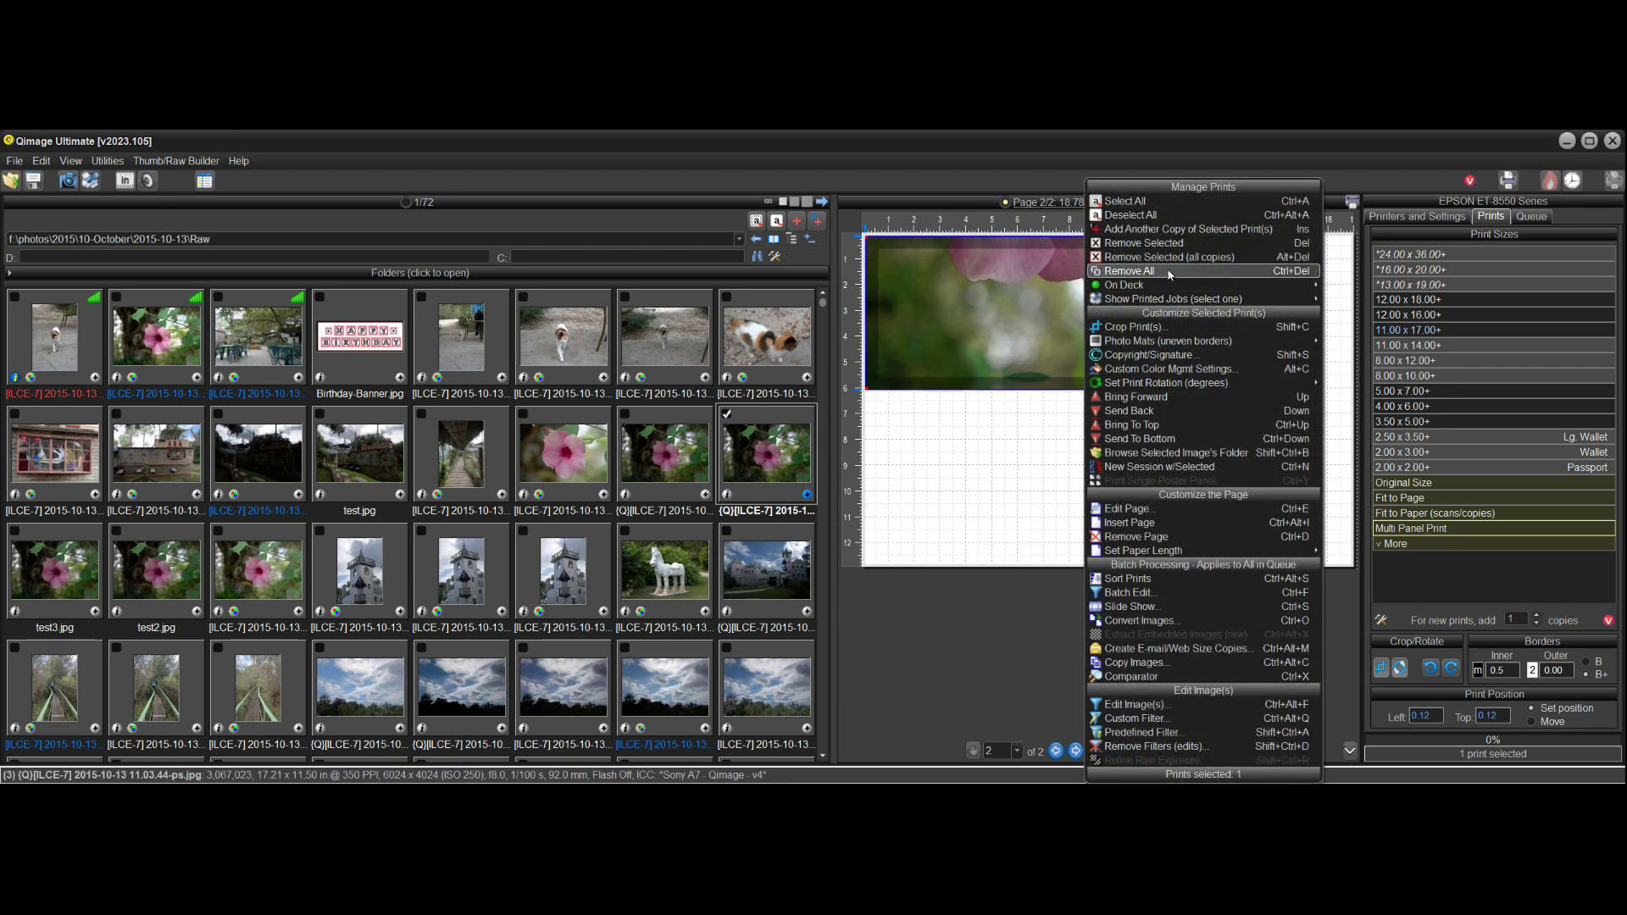
click(1169, 272)
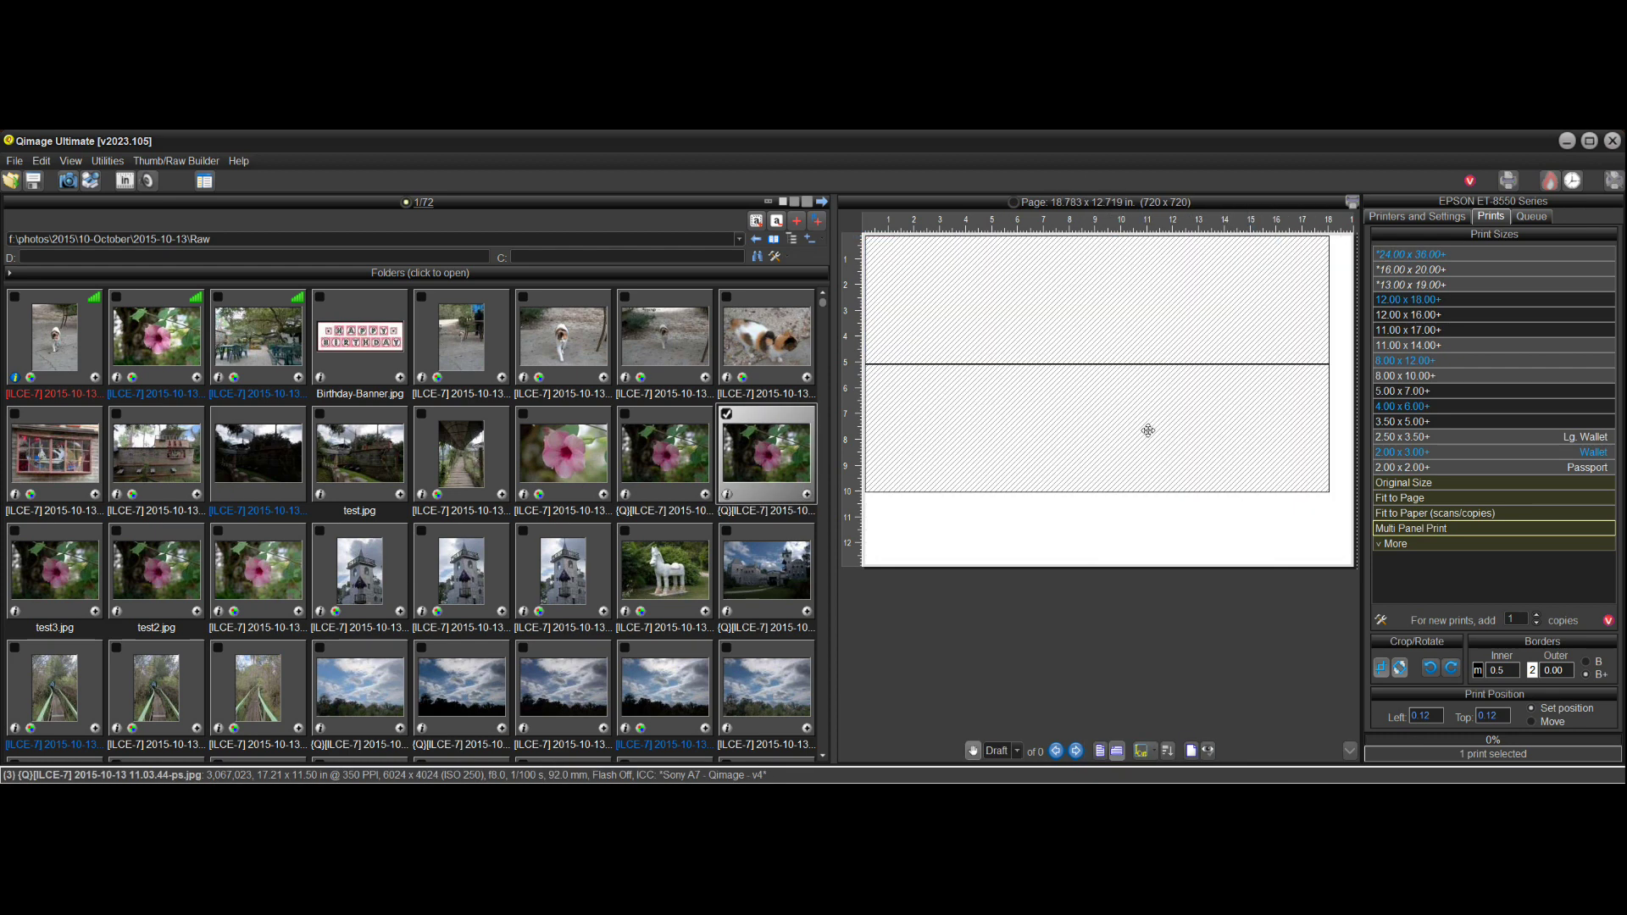
Try a multi panel print with the calico cat and flower photos selected, and again with only the flower photo selected, cancelling both
click(778, 377)
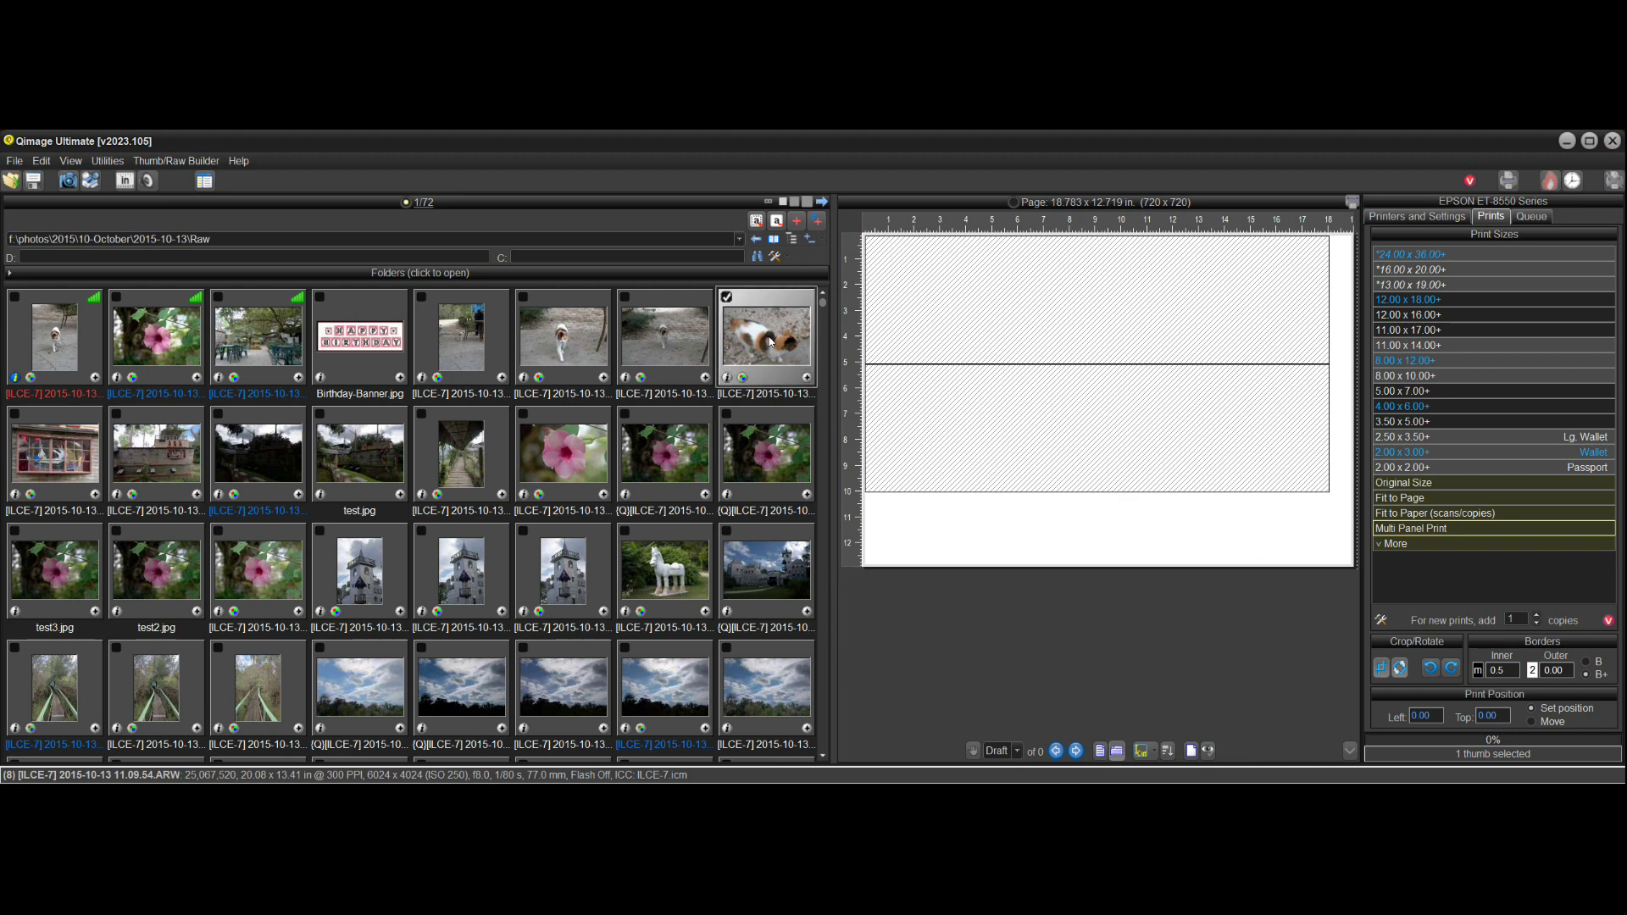
ctrl+click(767, 456)
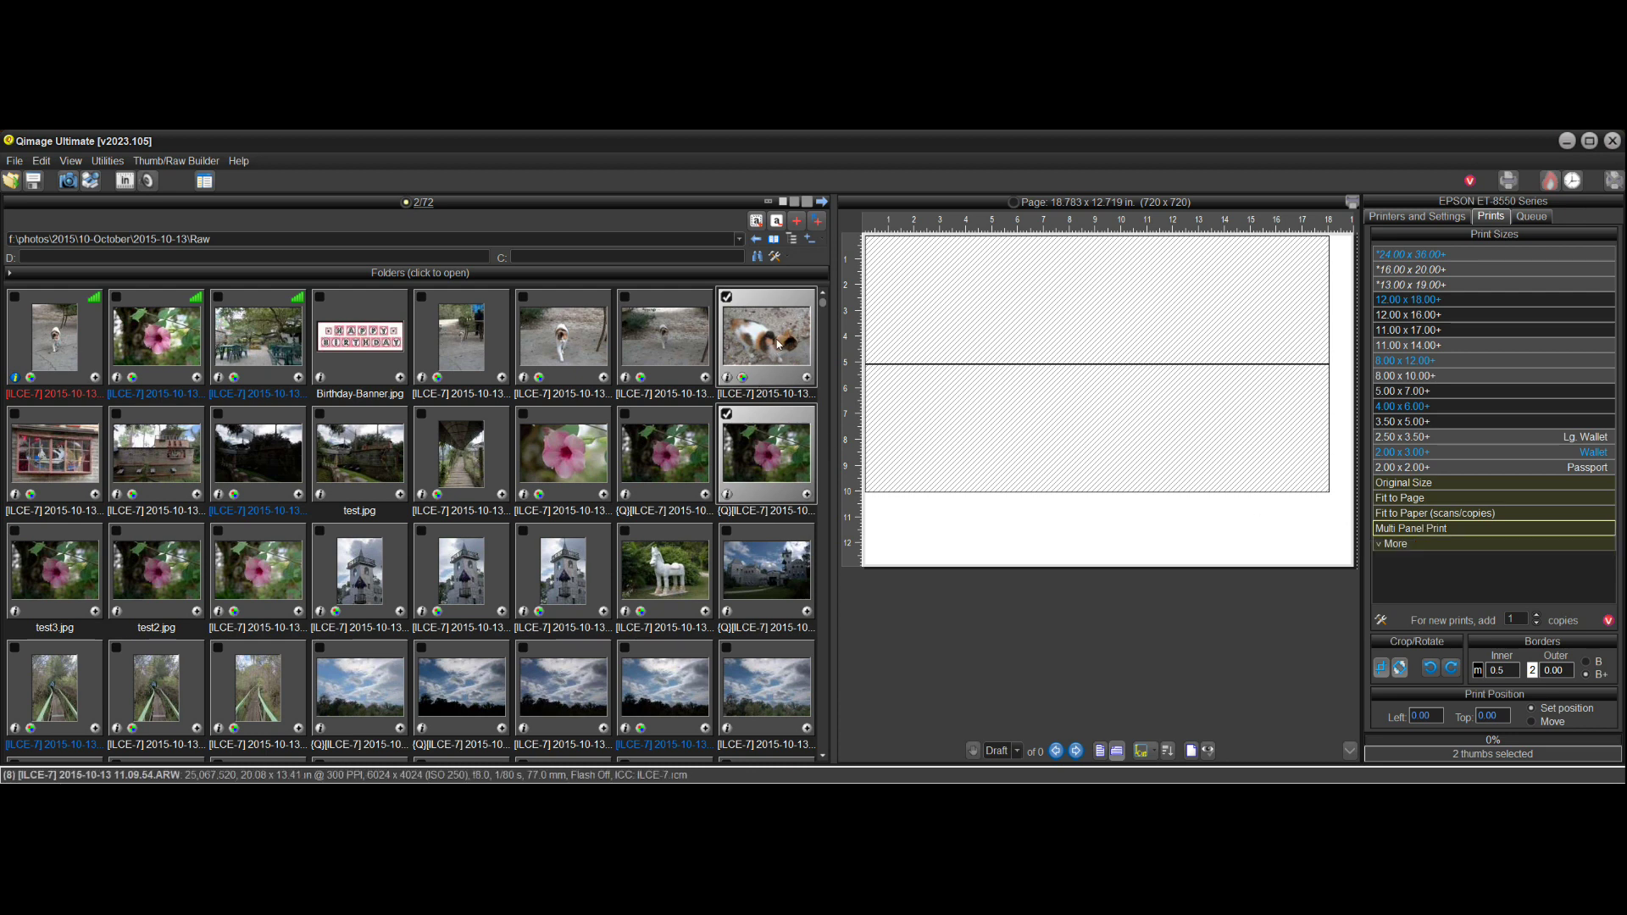
click(1440, 532)
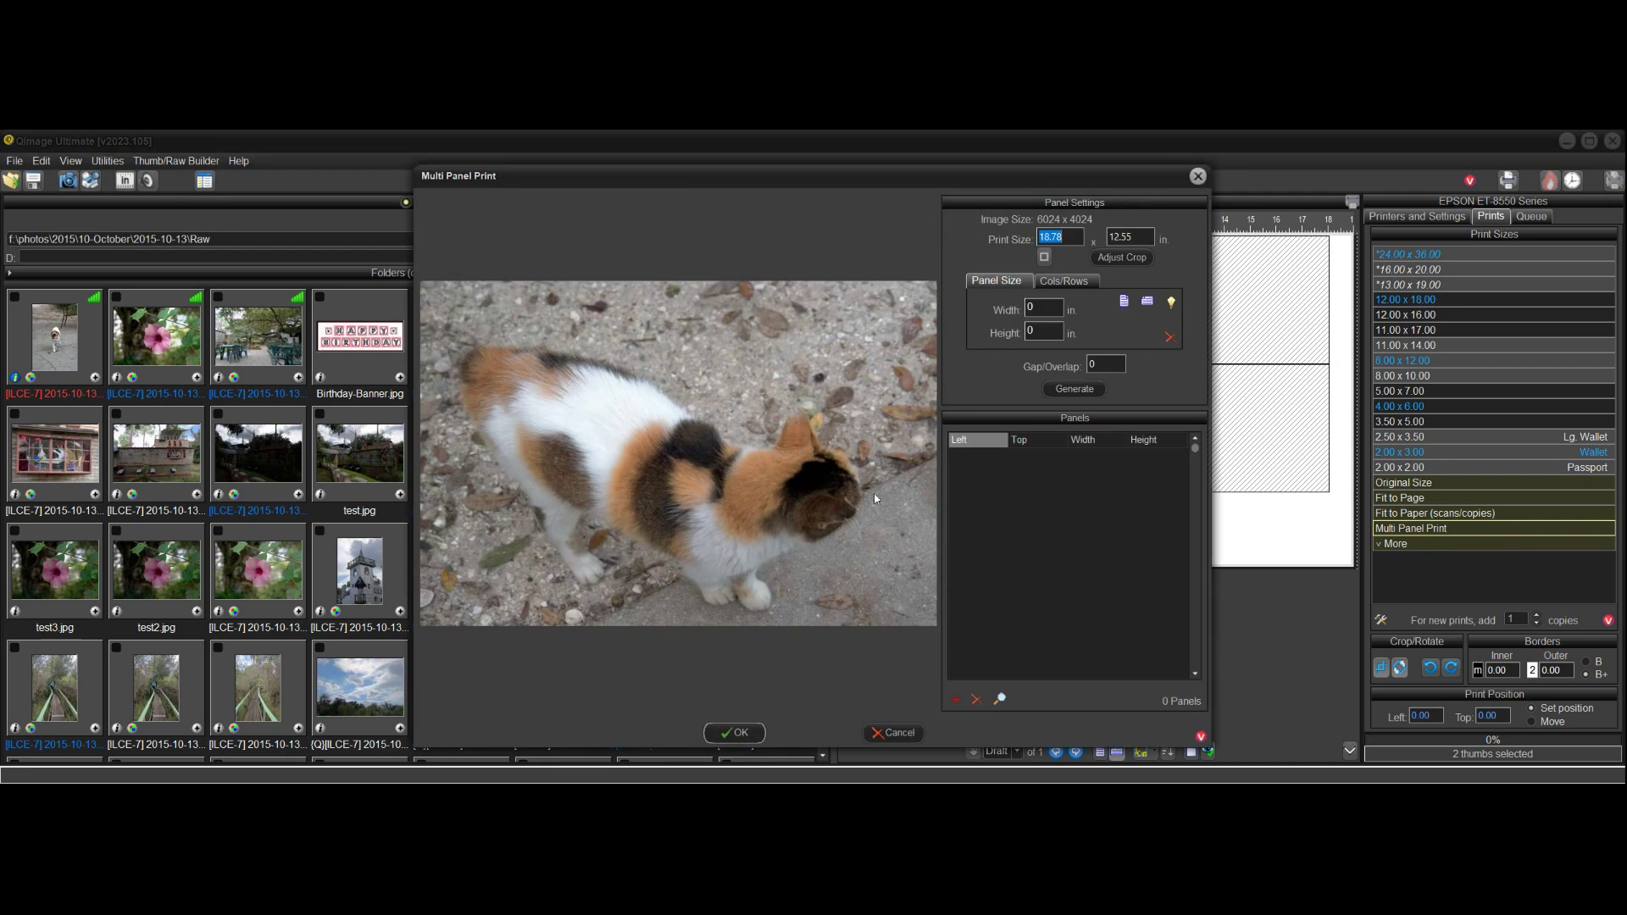
click(914, 730)
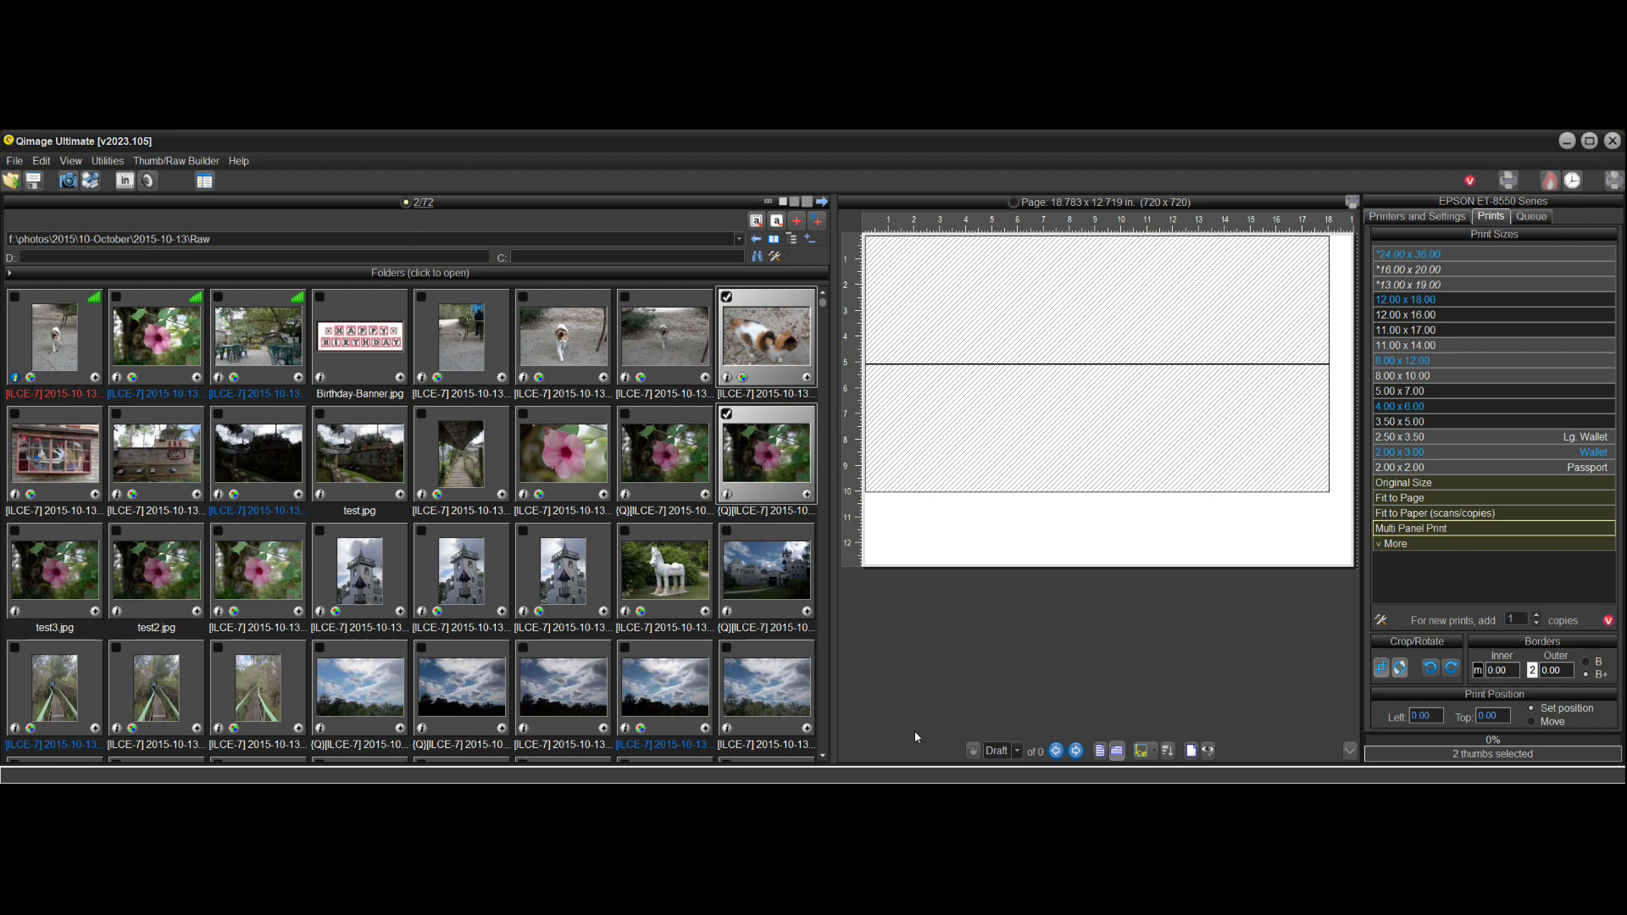
click(765, 457)
click(1472, 532)
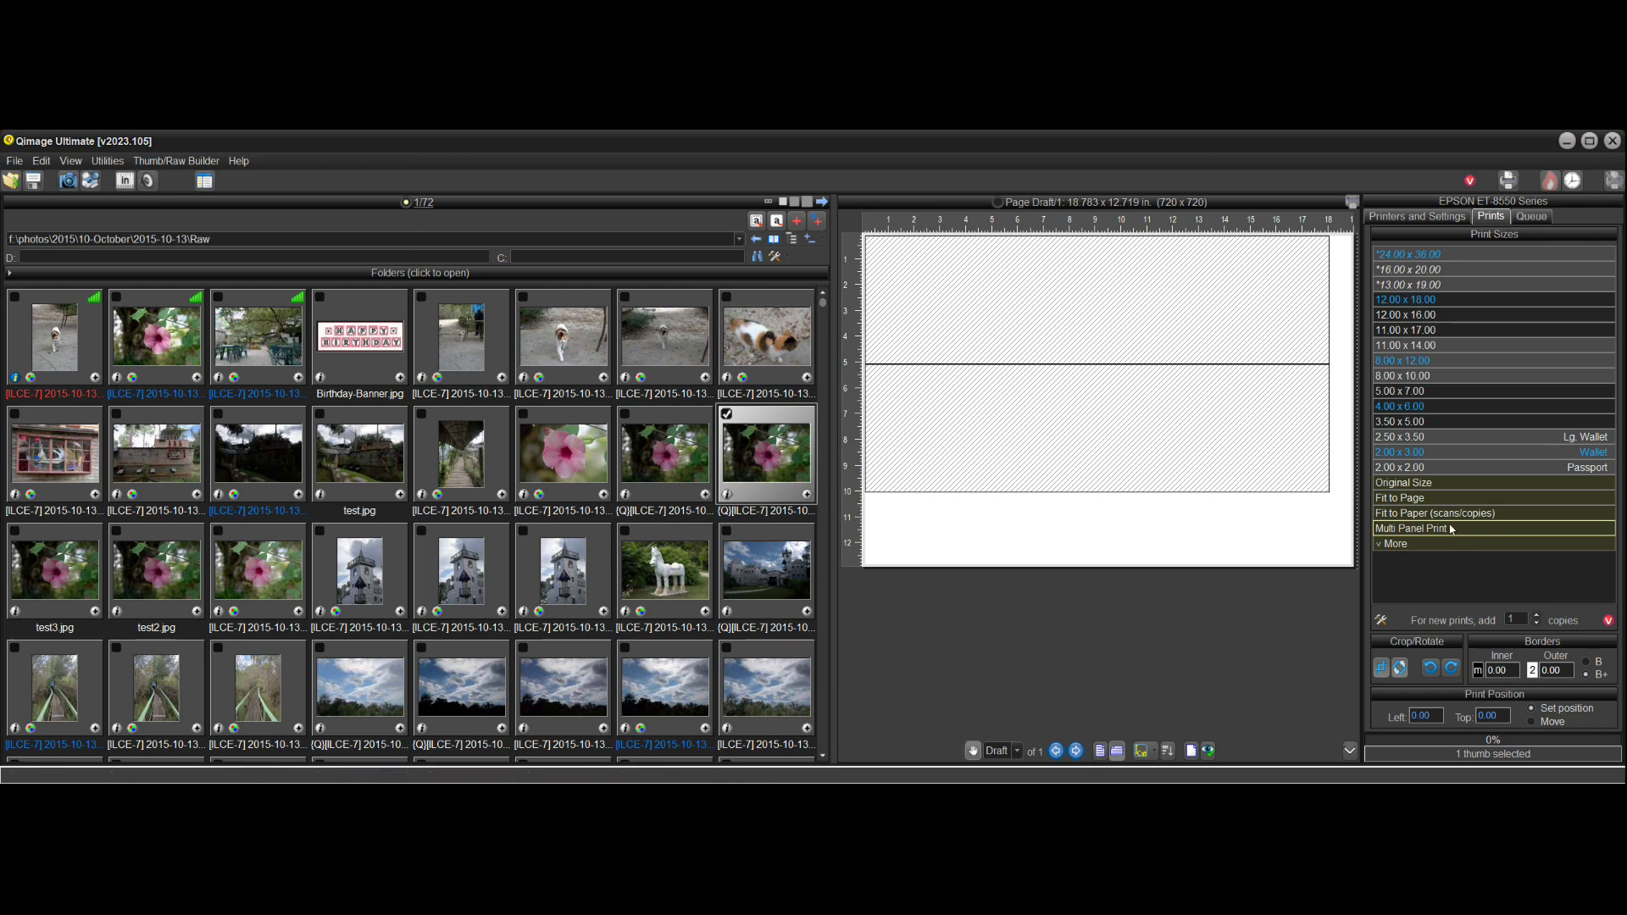
click(895, 732)
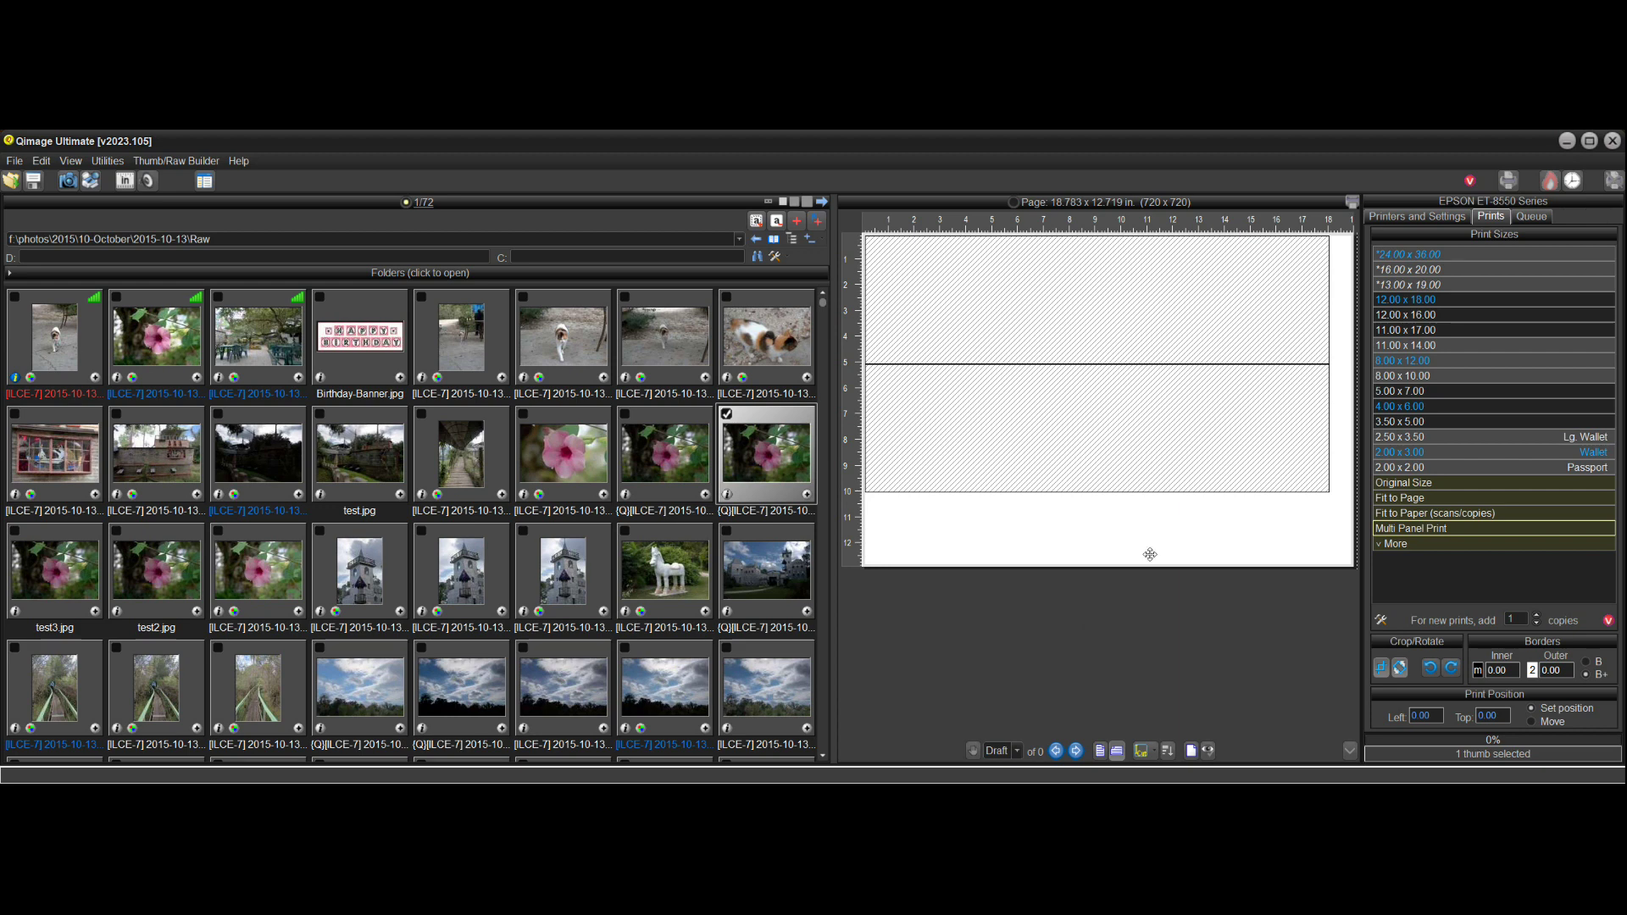
Set the placement method to Freehand and the print info to Detailed (EXIF)
click(1157, 755)
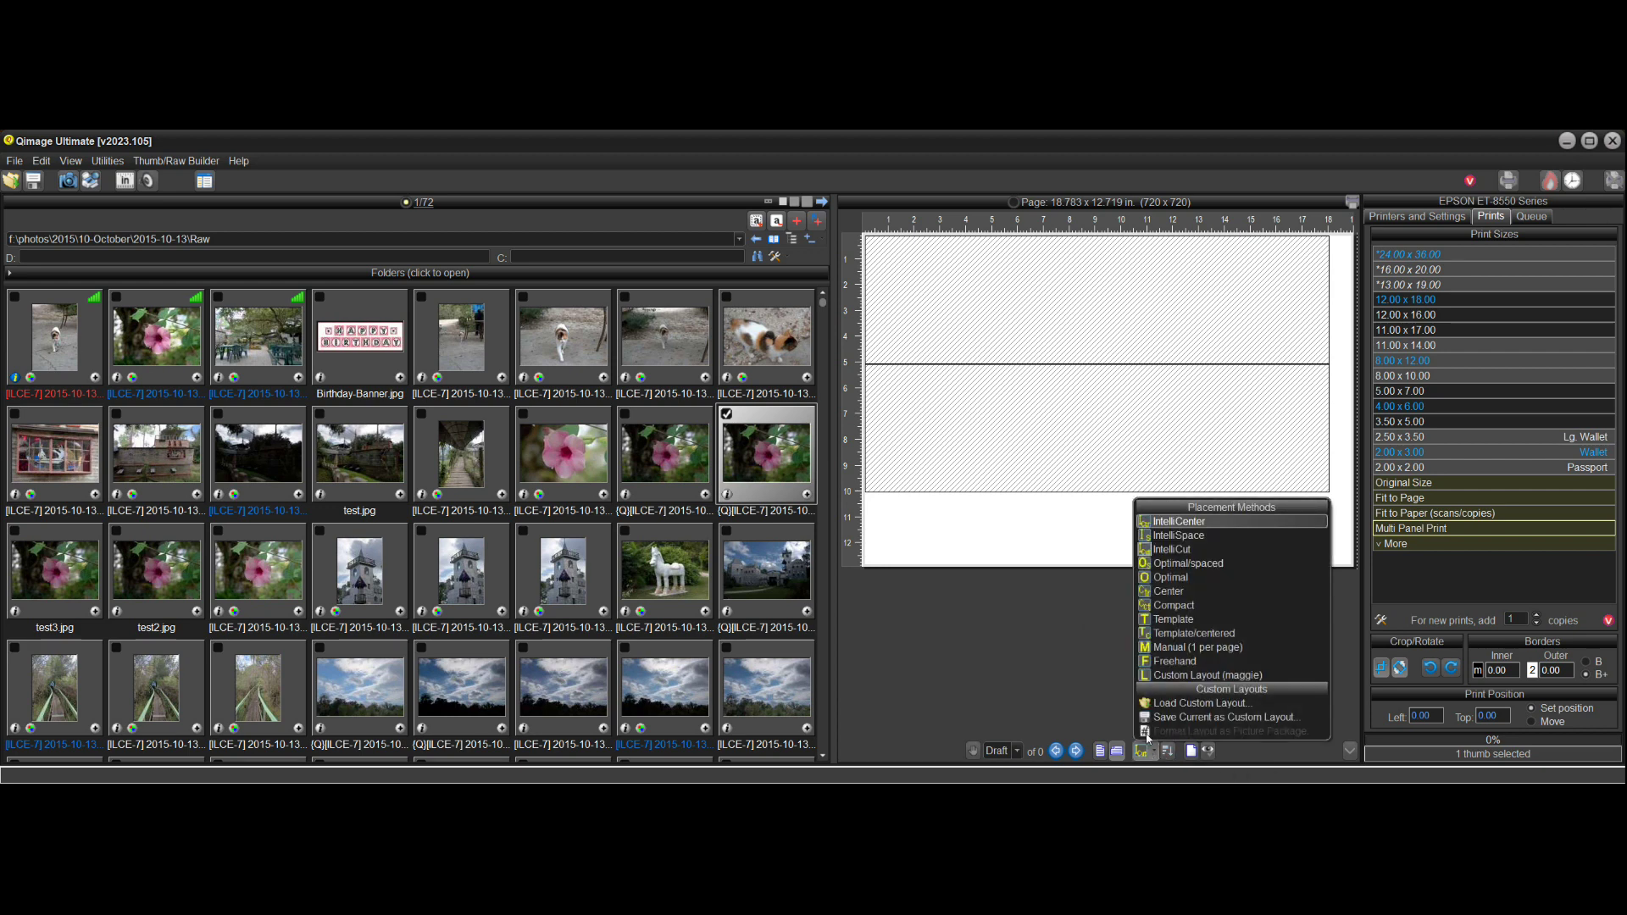
click(1199, 668)
click(1440, 217)
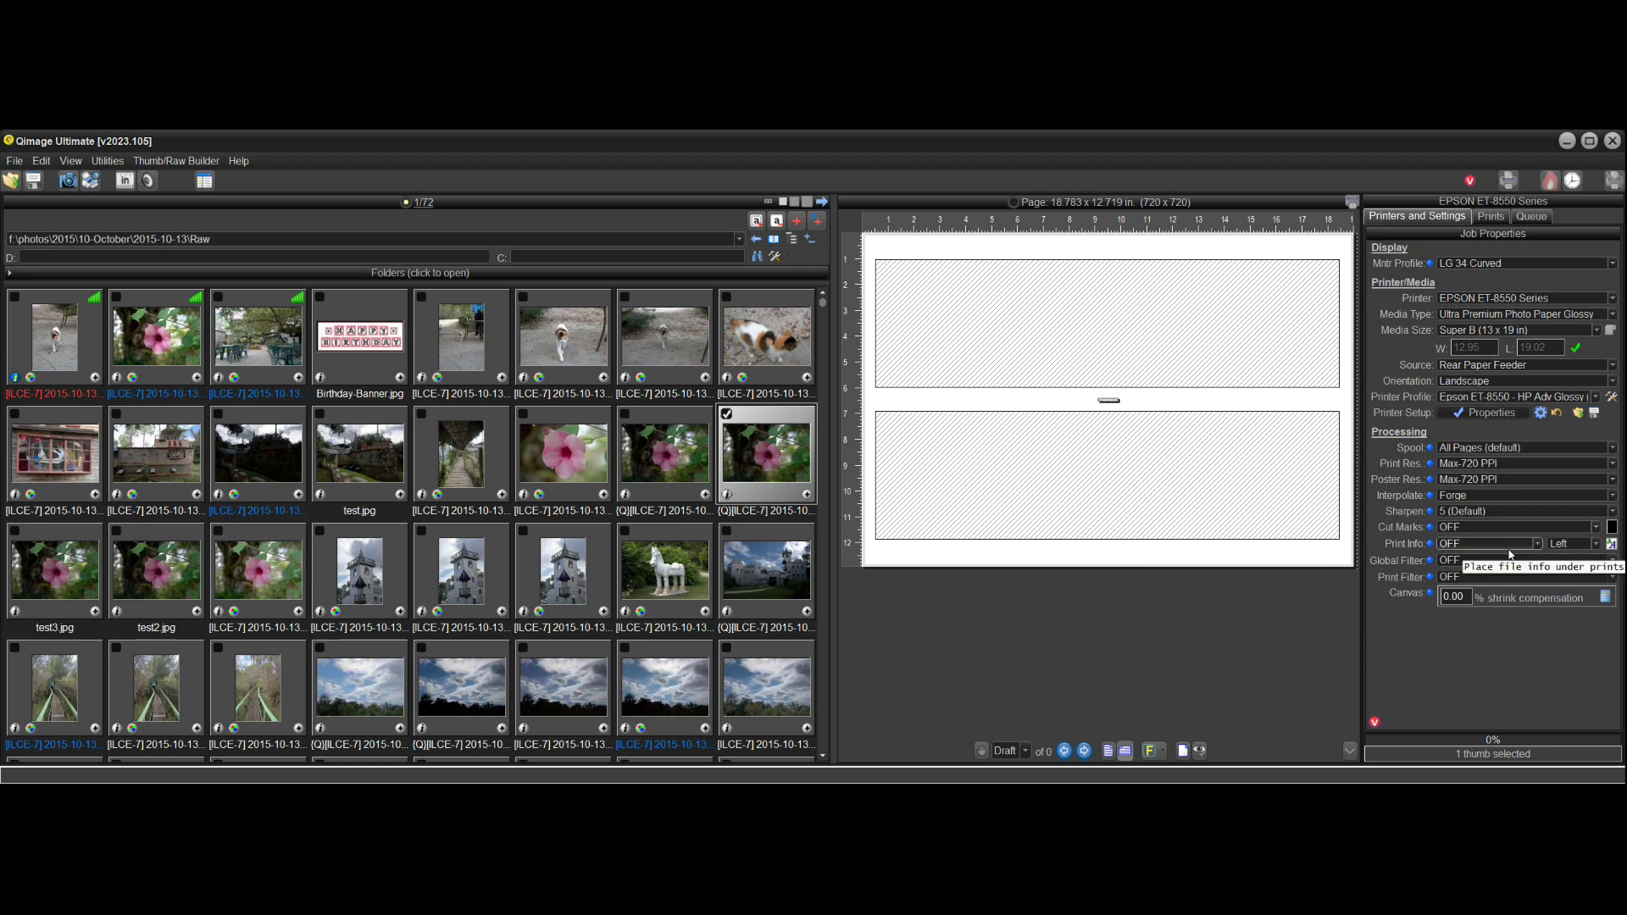
click(1541, 548)
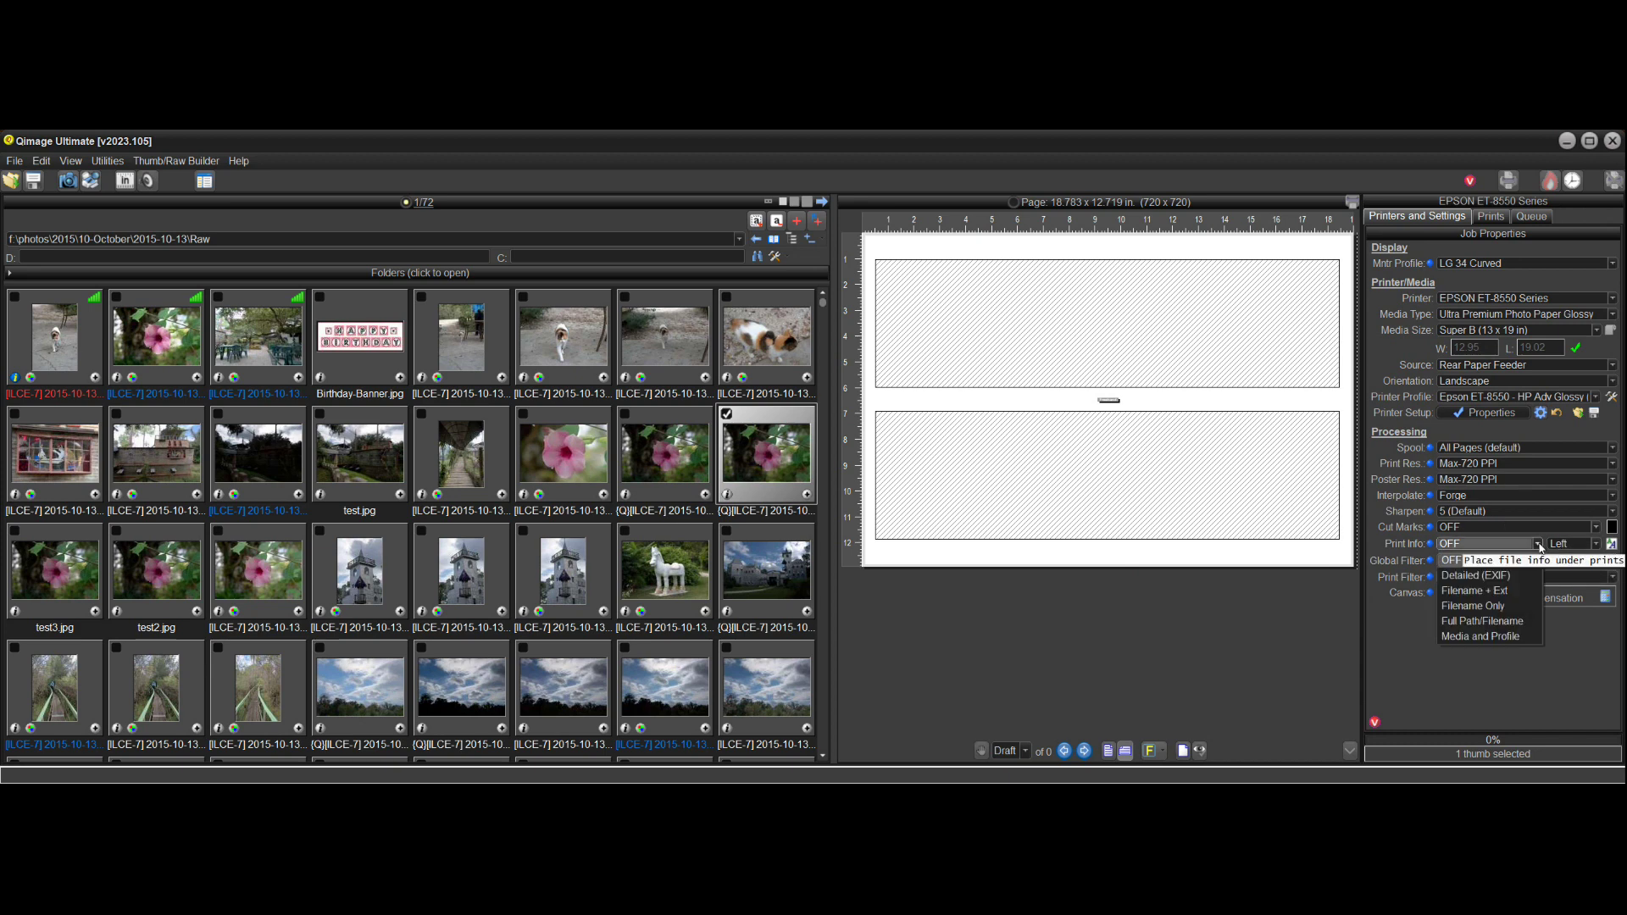
click(1474, 571)
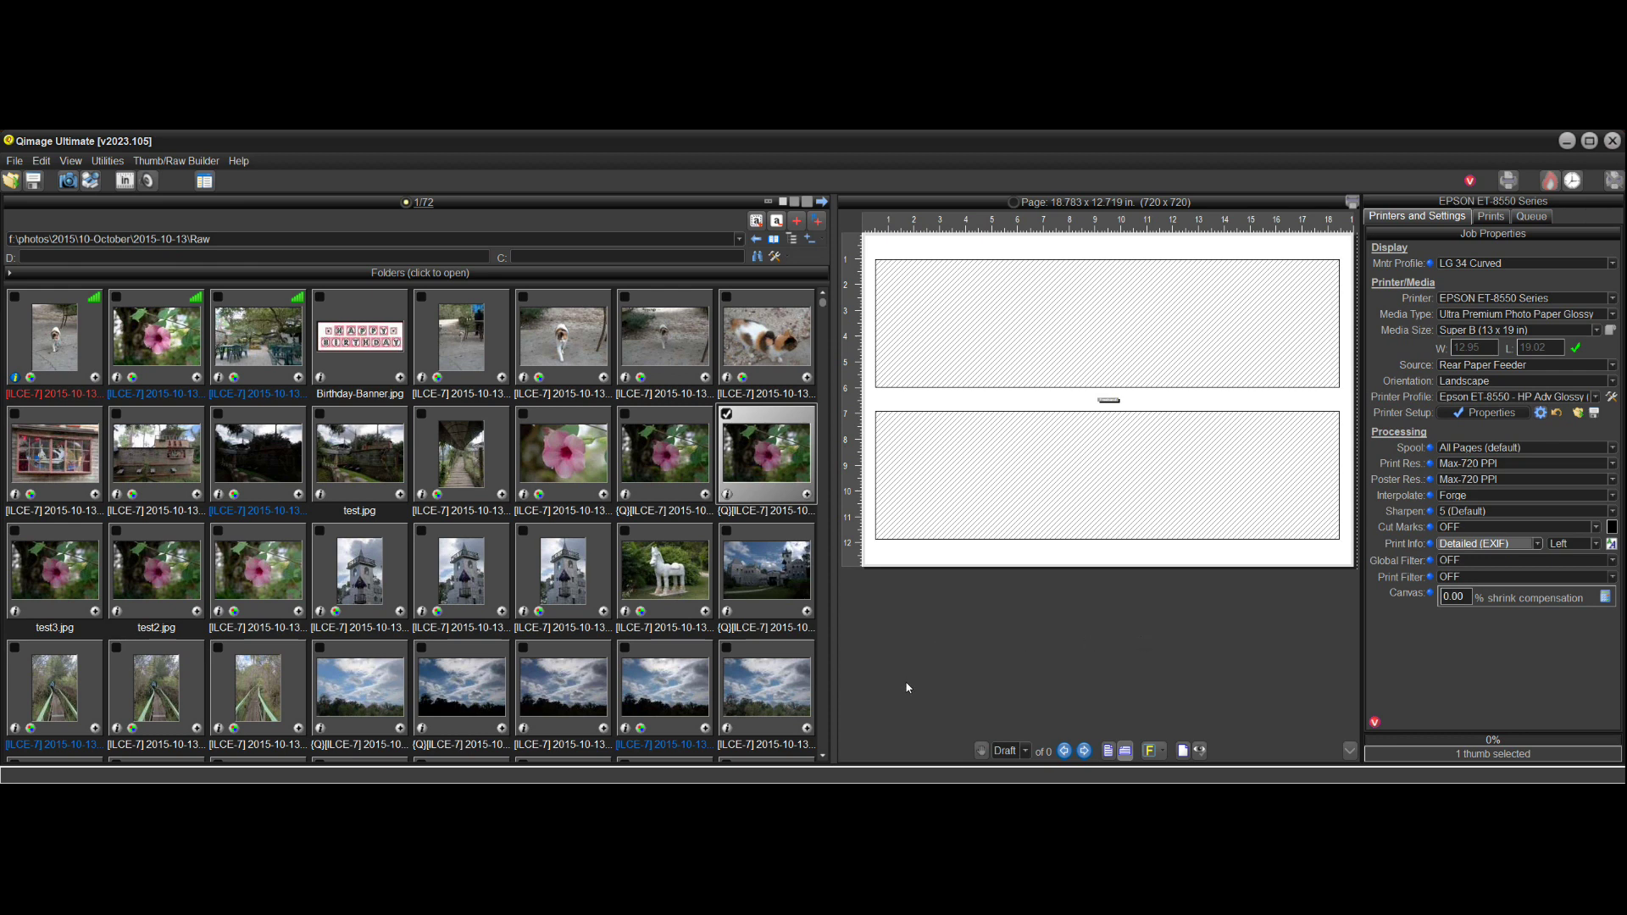
Add a 4.00 x 6.00 flower print, accept switching to IntelliCenter with print info off for multi panel printing, and cancel the panel setup
click(1491, 216)
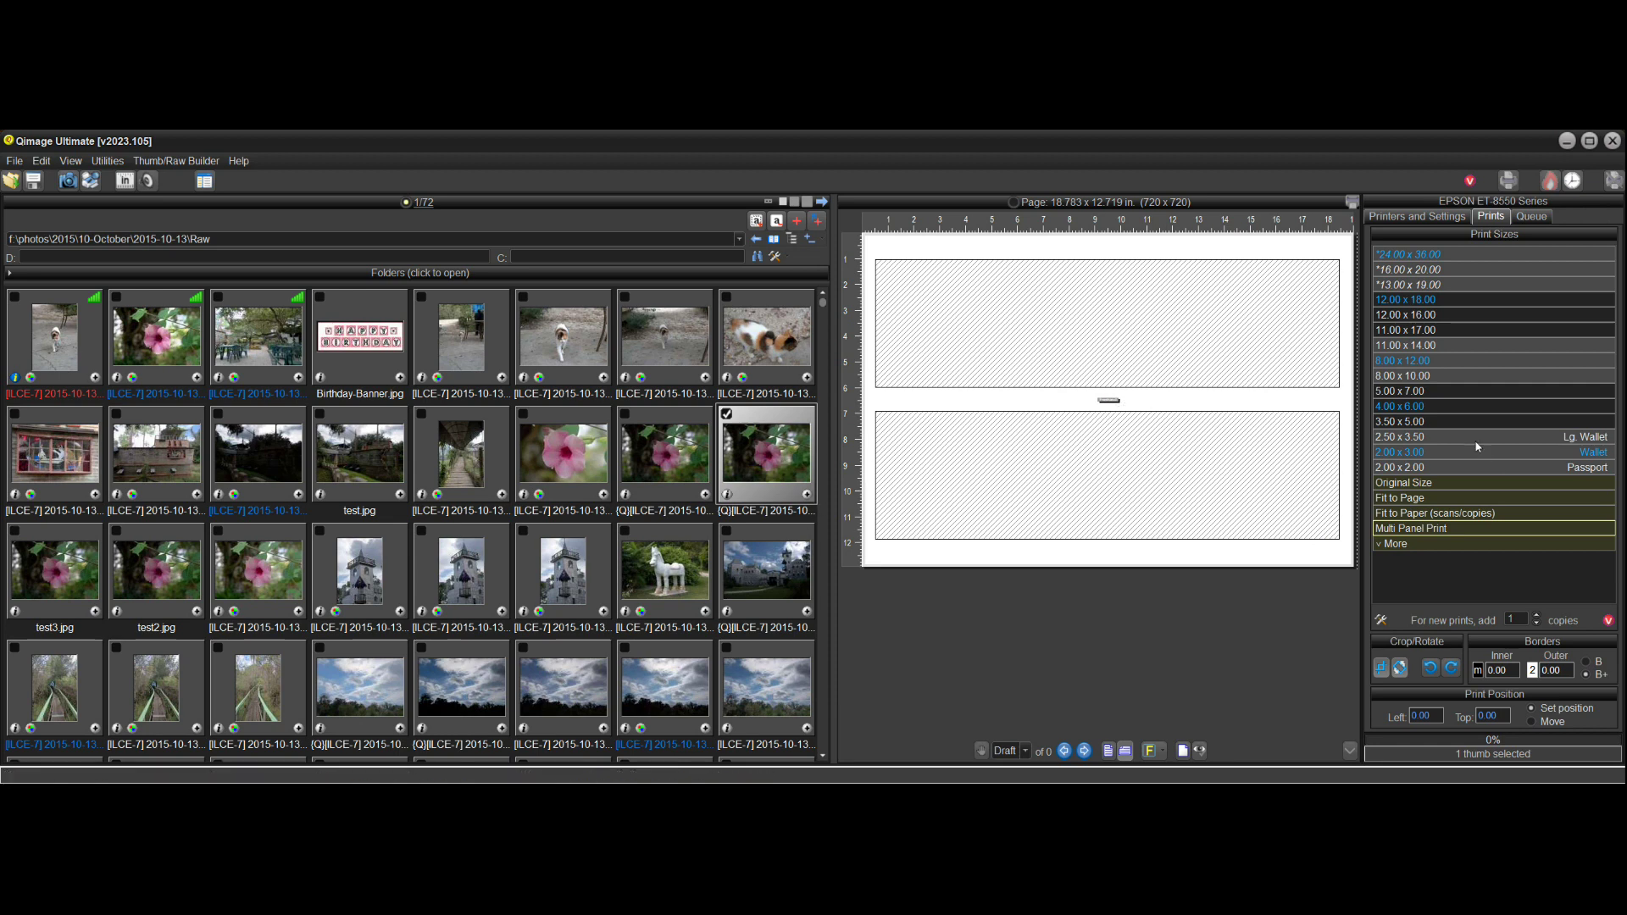
click(1441, 405)
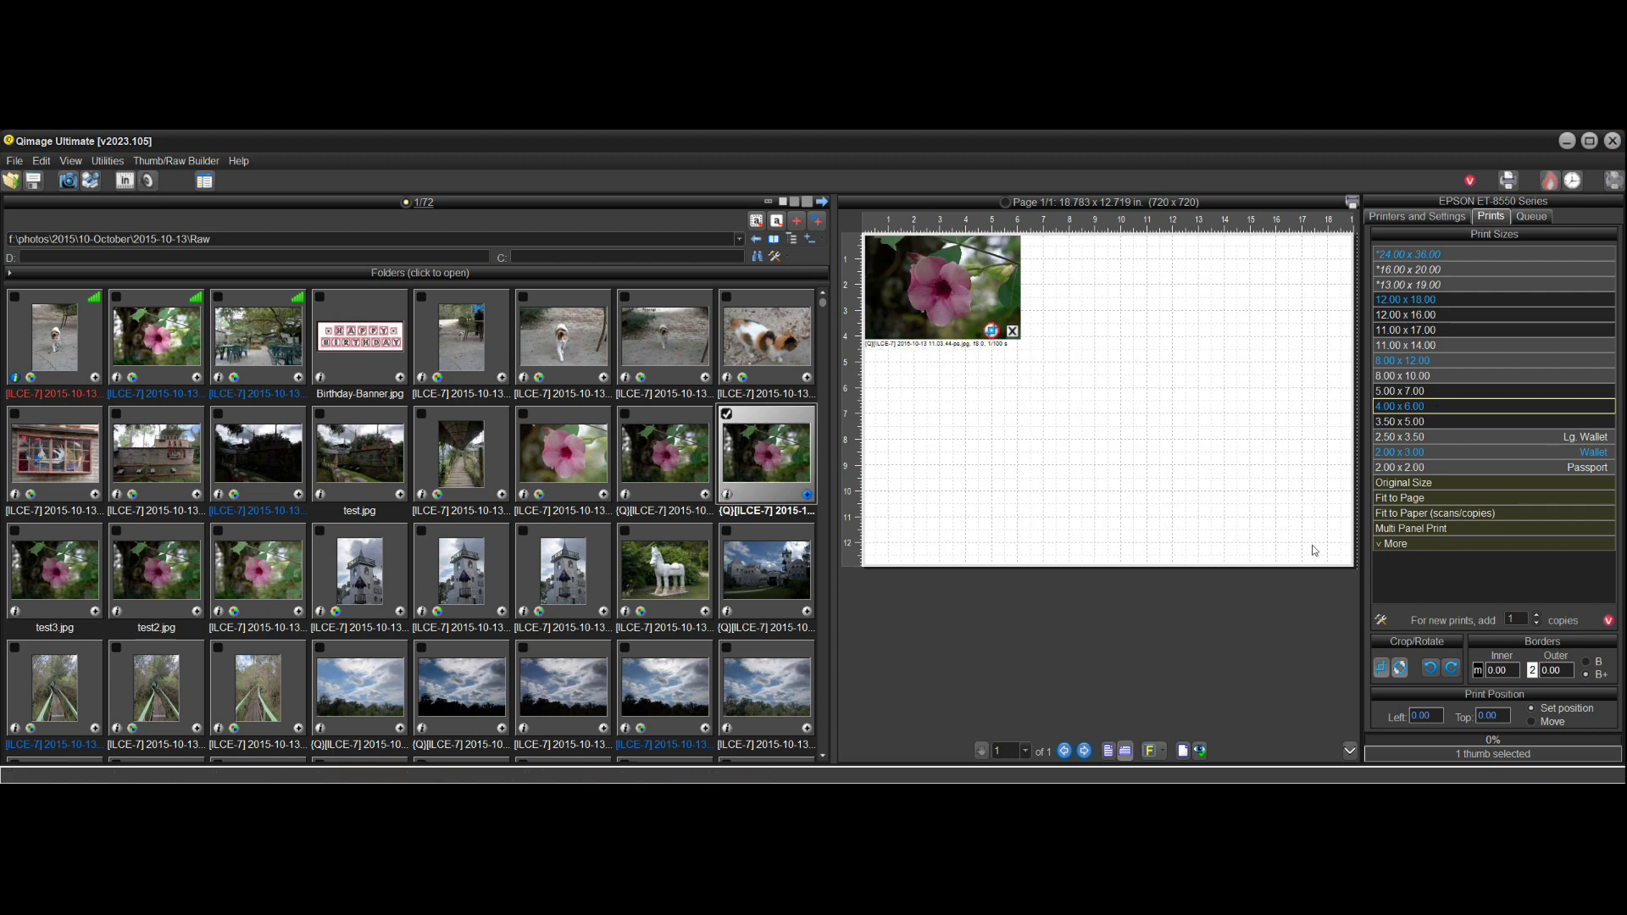
click(1471, 526)
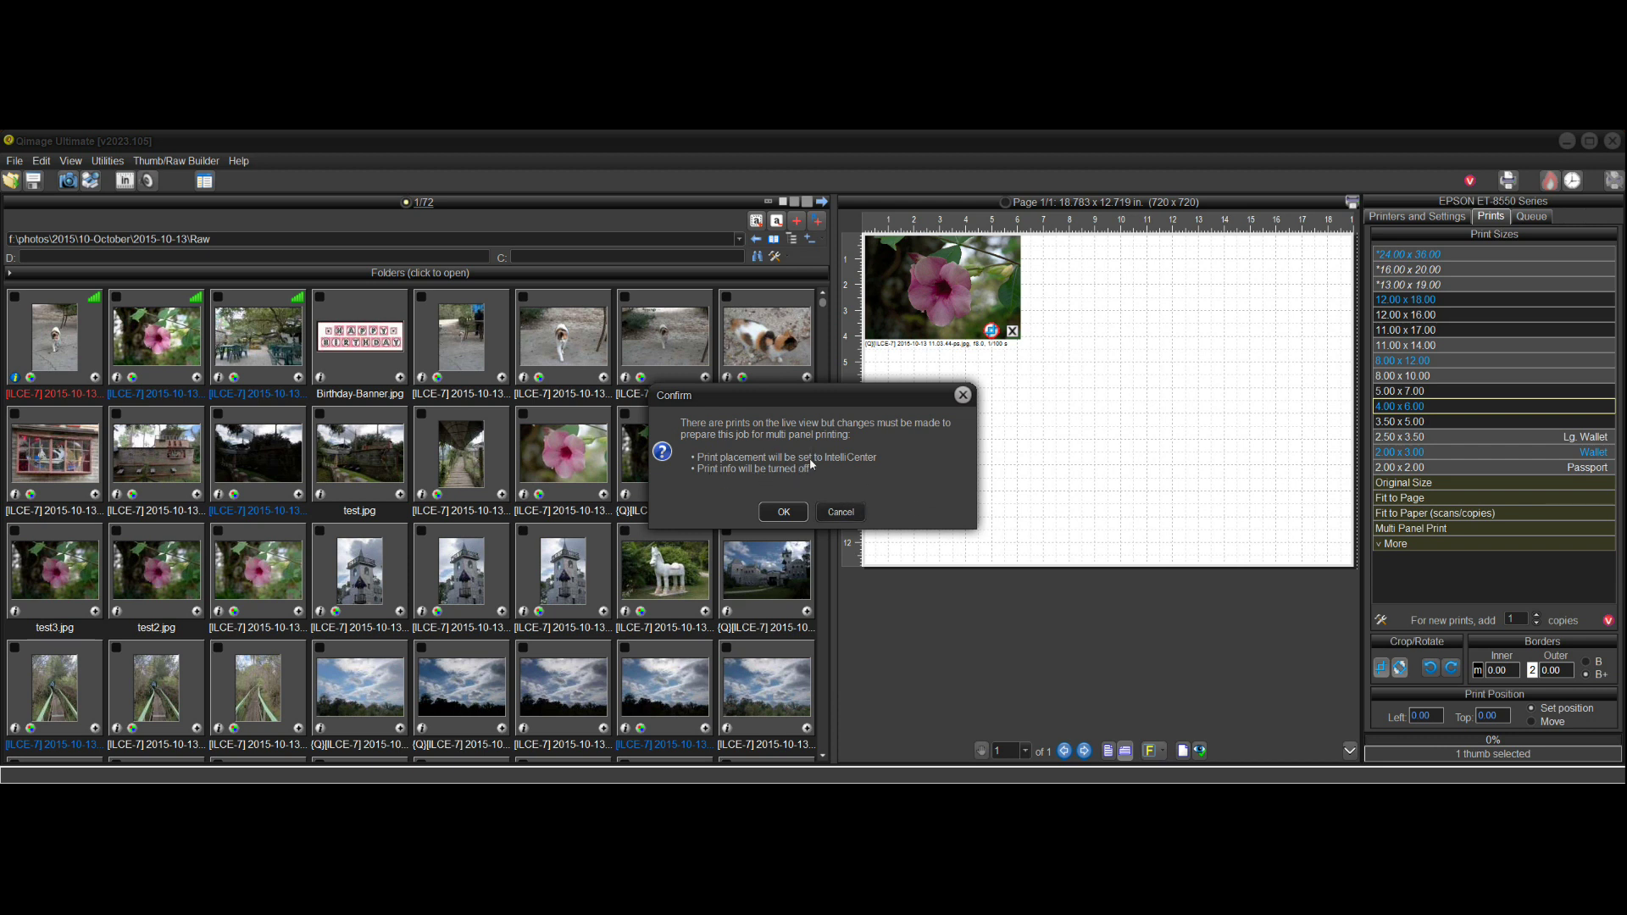
click(783, 512)
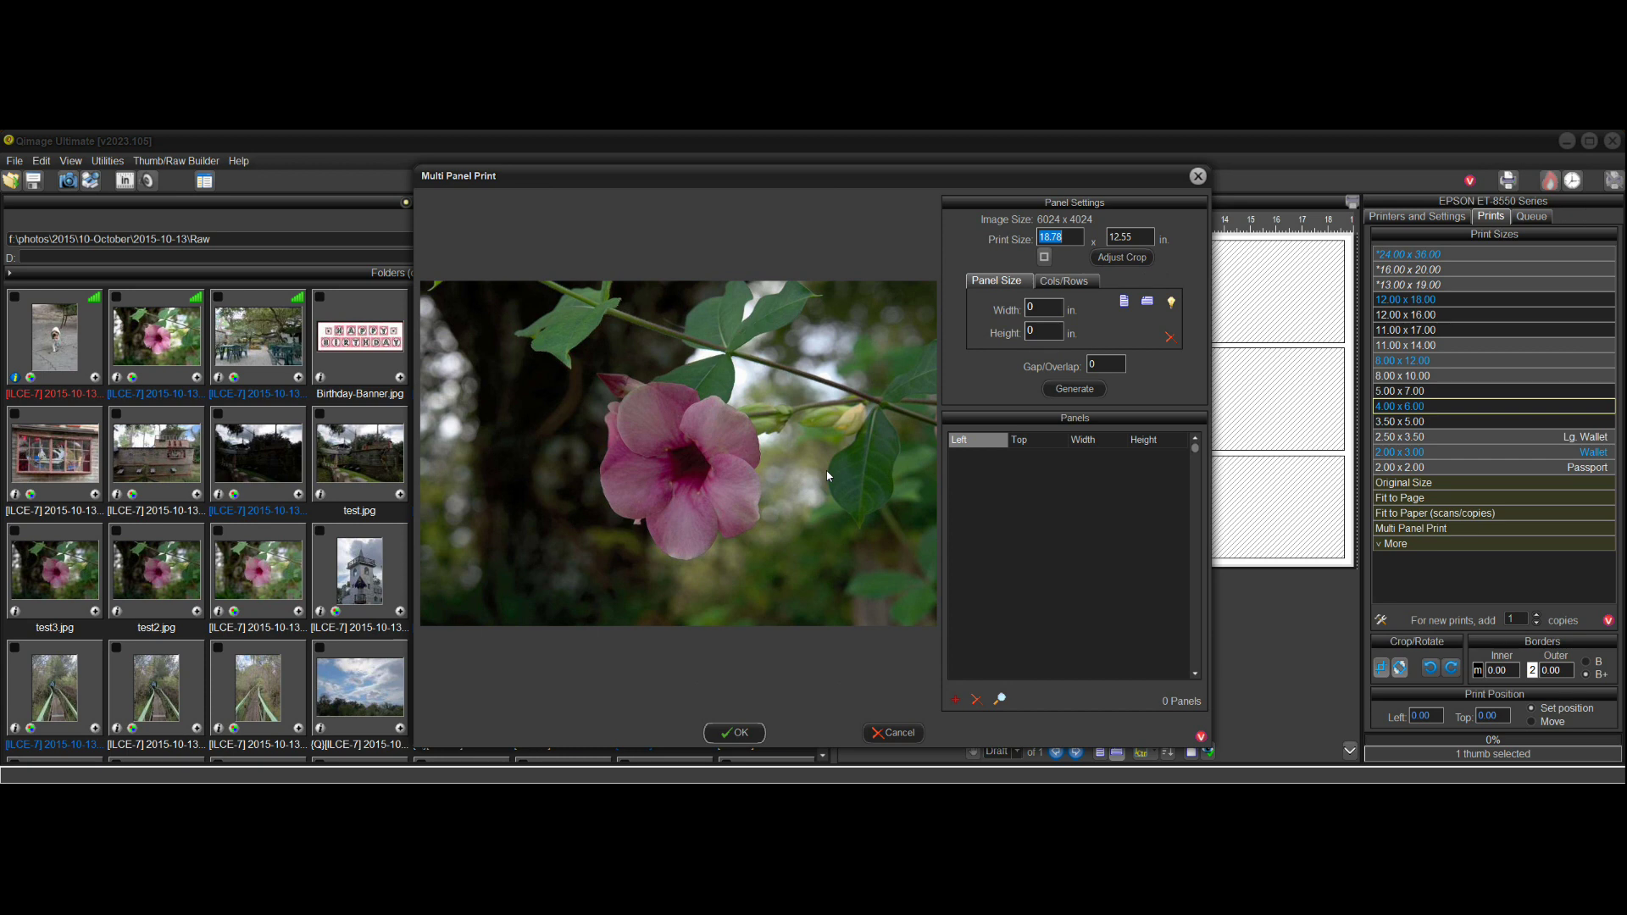
click(908, 740)
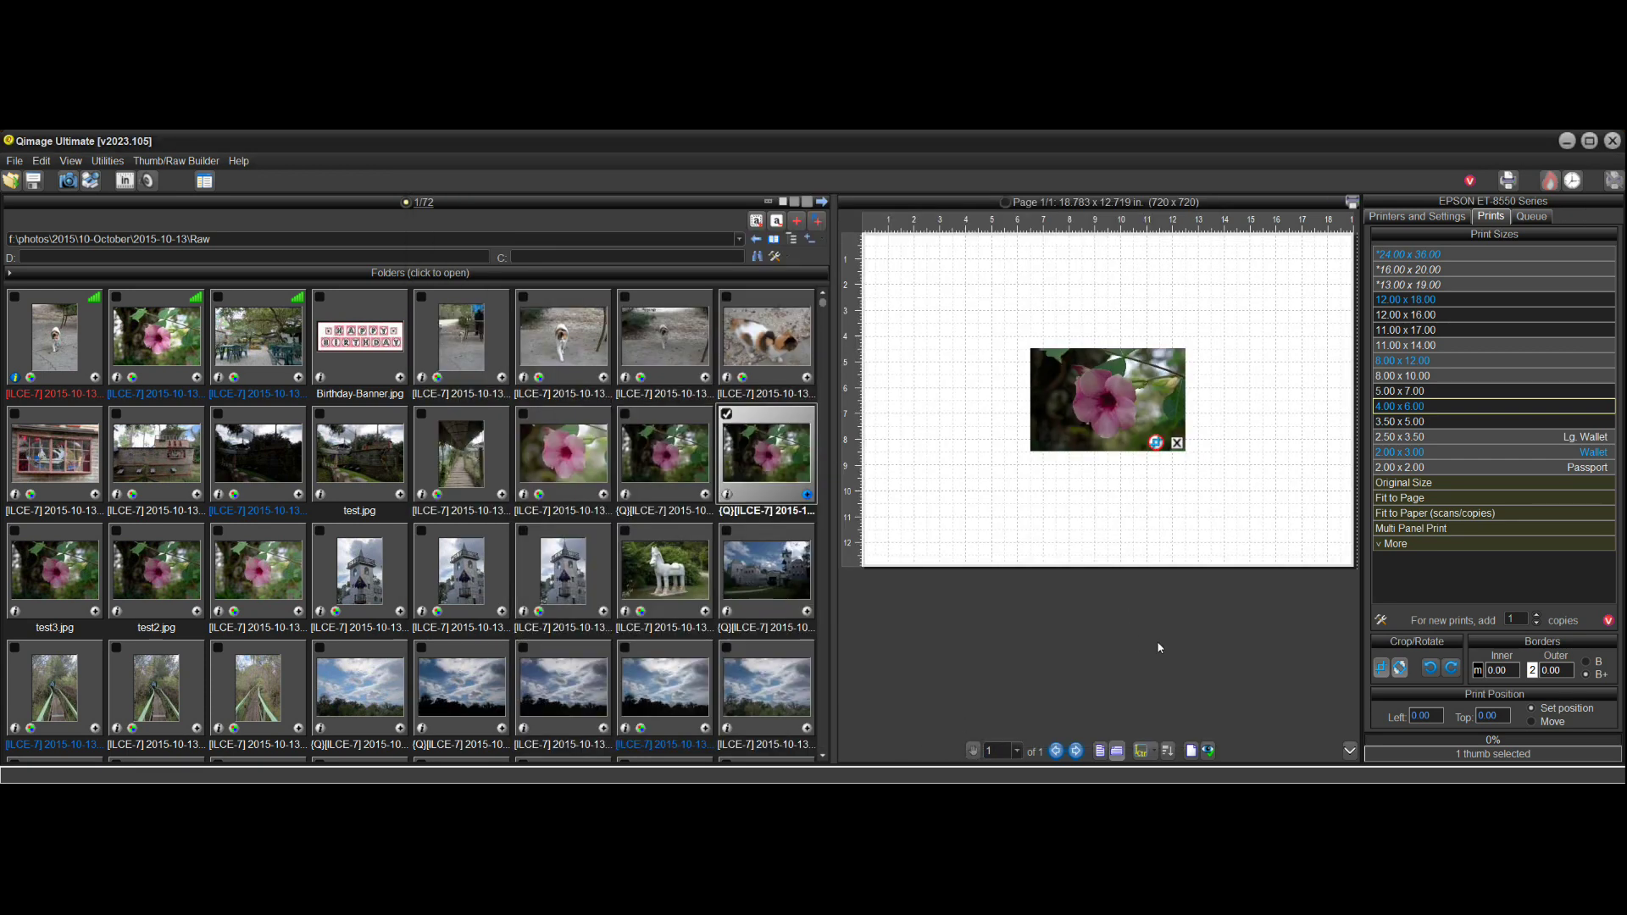